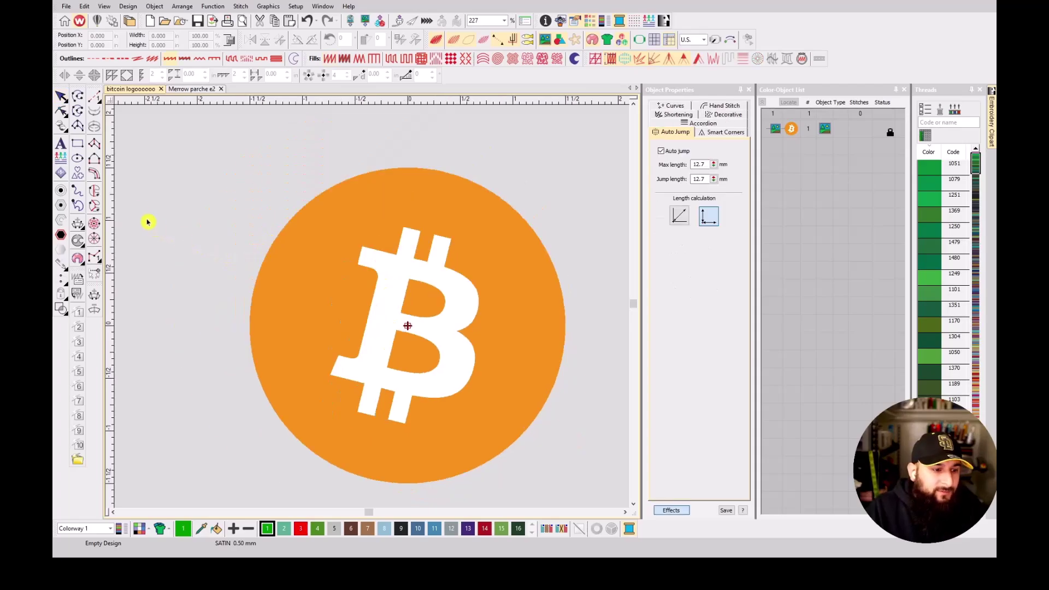
- Draw a circle over the bitcoin logo from its center to its outer edge and convert it to a satin outline
{"action": "left_click", "coordinate": [79, 160]}
{"action": "left_click", "coordinate": [408, 327]}
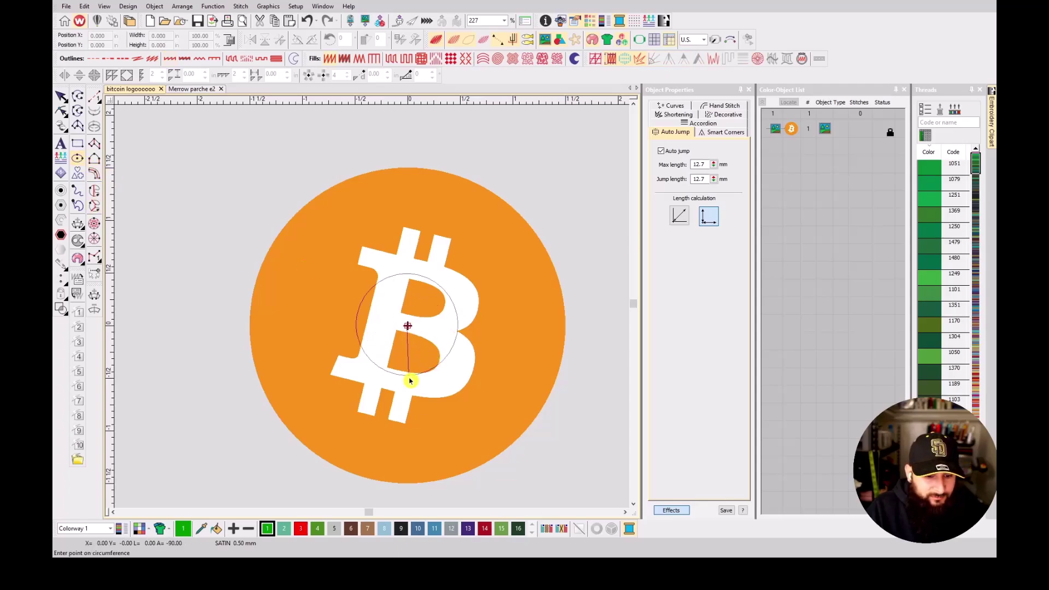
{"action": "left_click", "coordinate": [409, 486]}
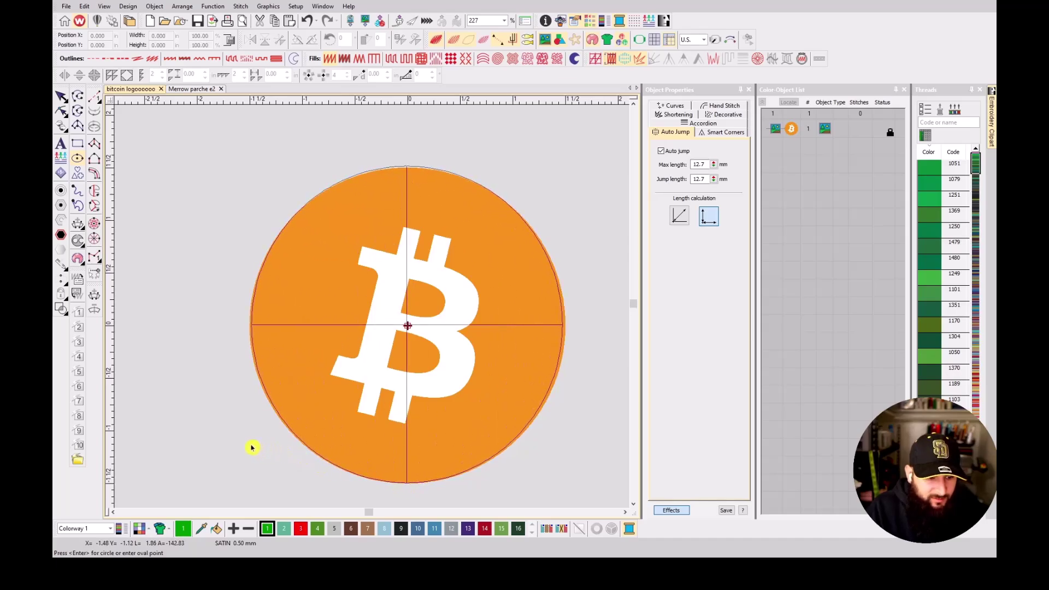
{"action": "key", "text": "Return"}
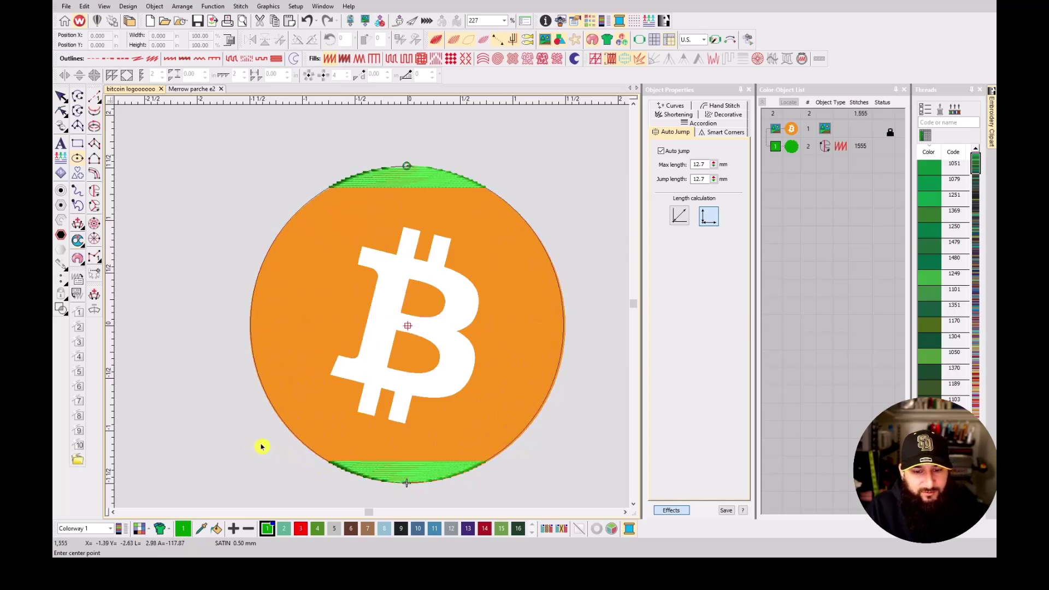
{"action": "left_click", "coordinate": [793, 147]}
{"action": "left_click", "coordinate": [169, 60]}
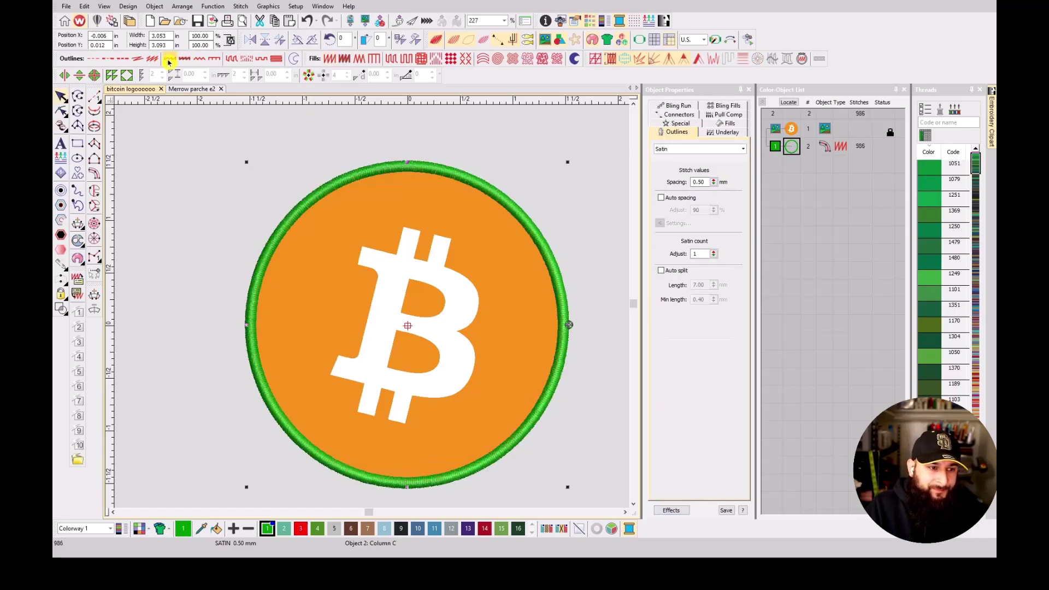
- Resize the satin circle to 3.000 in wide and 3.000 in high
{"action": "left_click", "coordinate": [226, 43]}
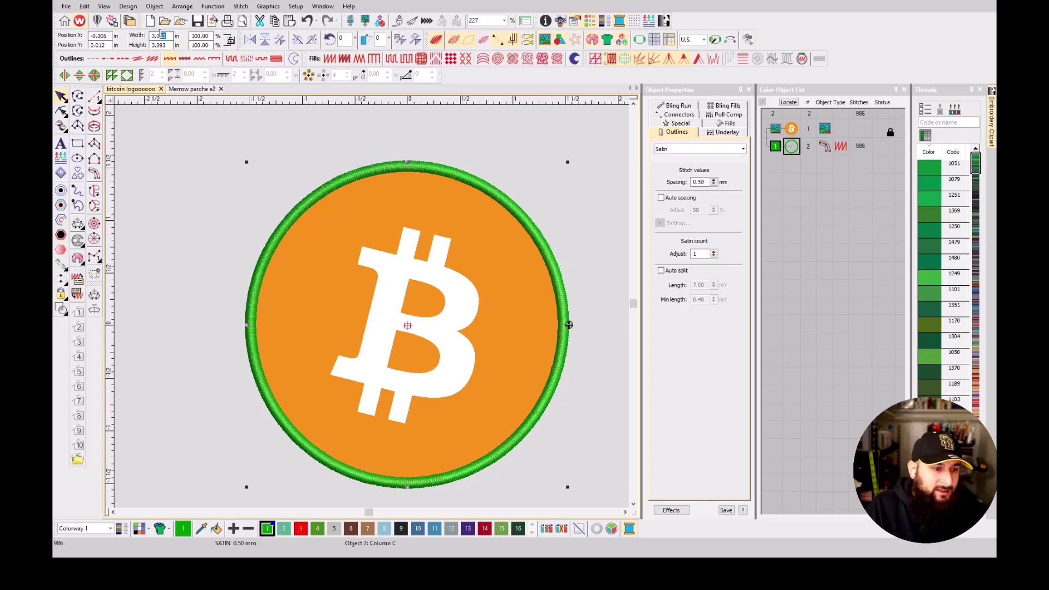
{"action": "key", "text": "Return"}
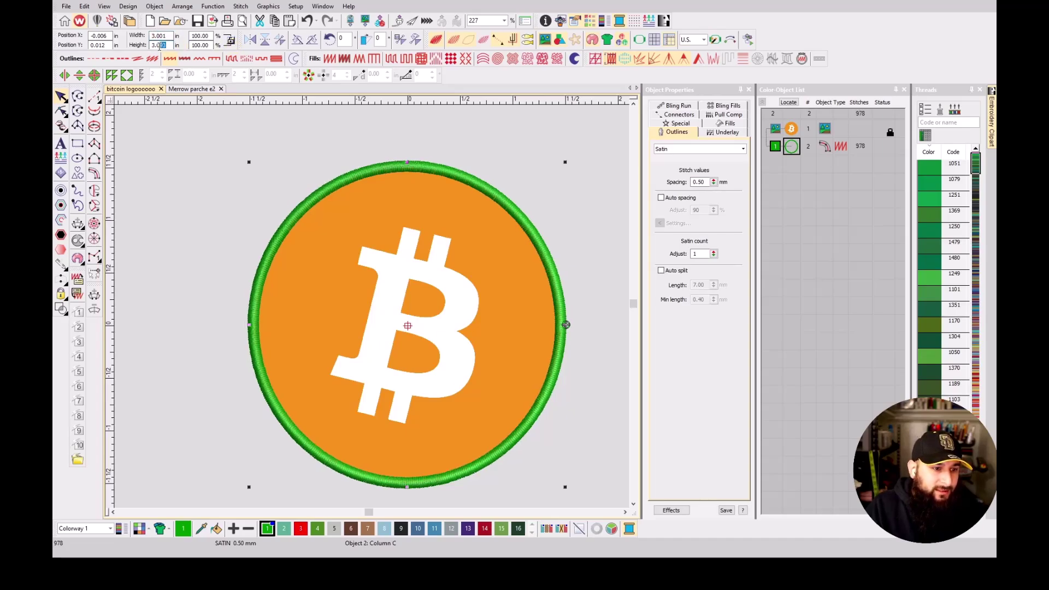
{"action": "key", "text": "Return"}
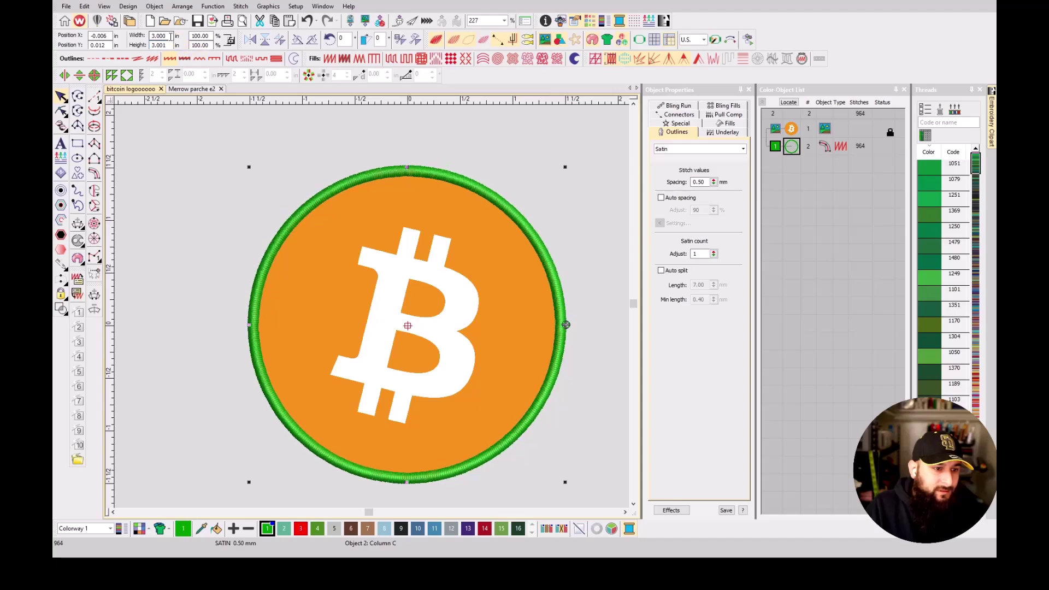
{"action": "type", "text": "0"}
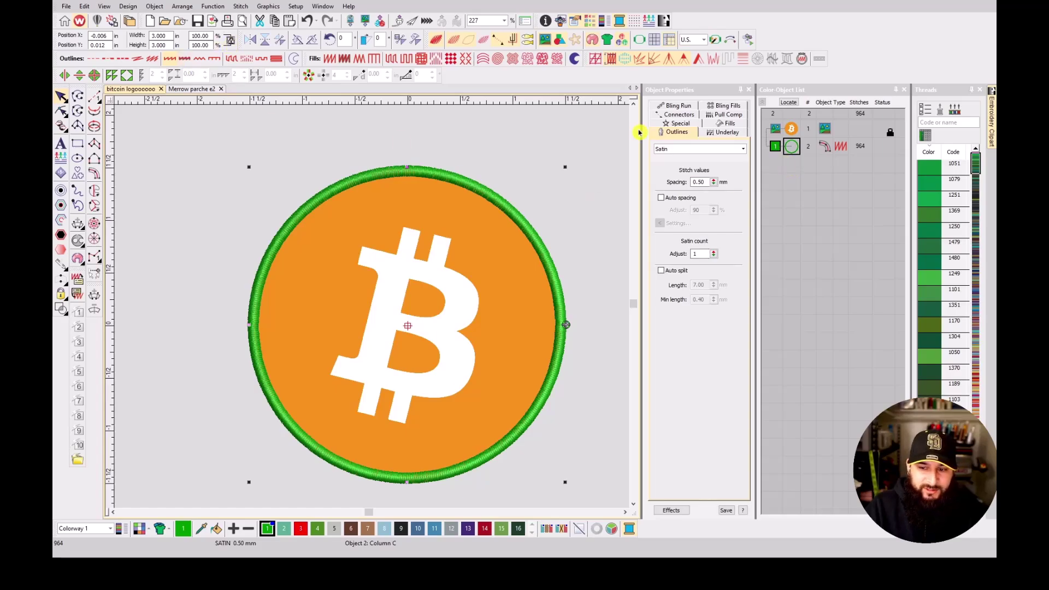
- Set the satin border's stitch spacing to 0.36 mm and its column width to 3 mm
{"action": "left_click", "coordinate": [794, 147]}
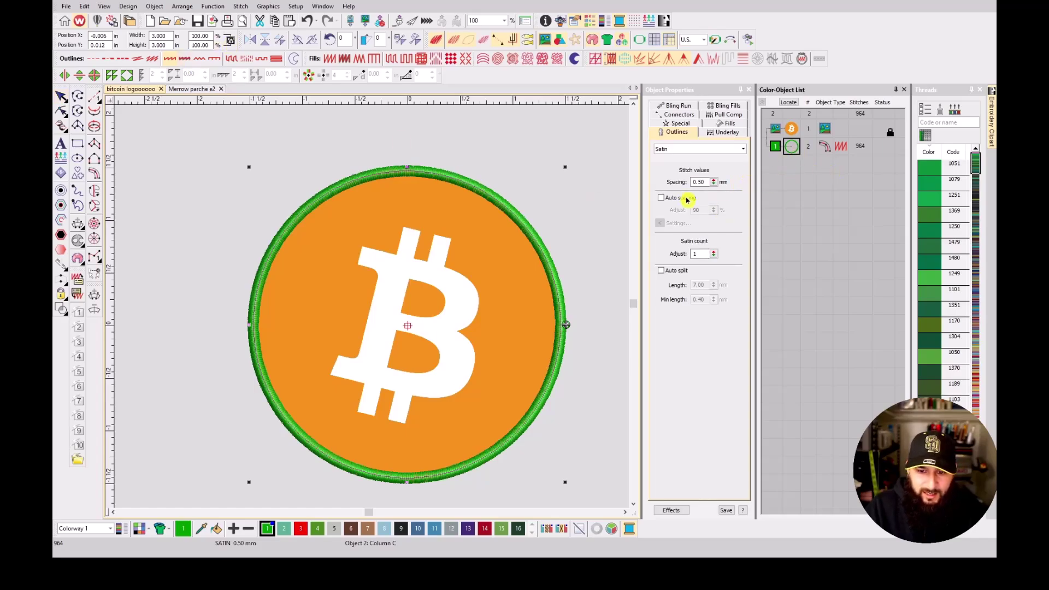
{"action": "double_click", "coordinate": [697, 182]}
{"action": "type", "text": "0.36"}
{"action": "key", "text": "Return"}
{"action": "left_click", "coordinate": [681, 124]}
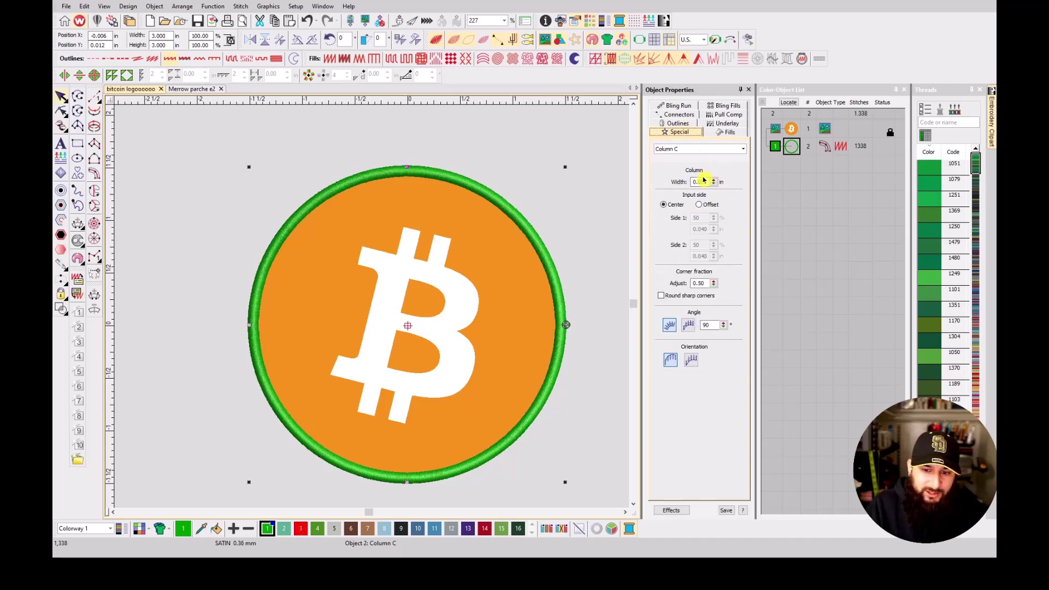
{"action": "double_click", "coordinate": [707, 182]}
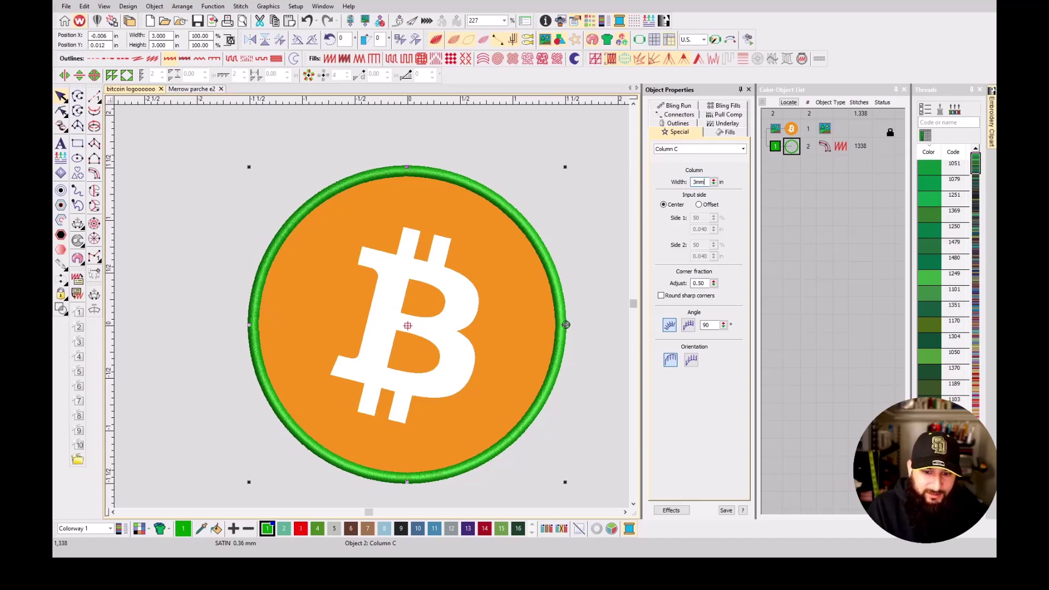
{"action": "key", "text": "Return"}
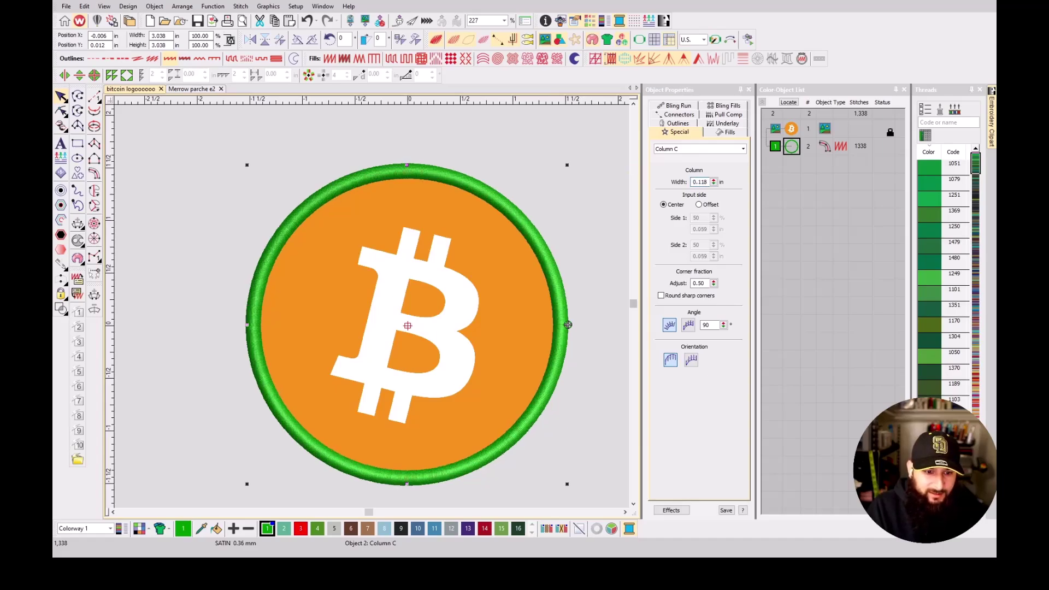
- Enable both the first (Edge run) and second (Zigzag) underlays on the satin border
{"action": "left_click", "coordinate": [726, 125]}
{"action": "left_click", "coordinate": [688, 152]}
{"action": "left_click", "coordinate": [691, 327]}
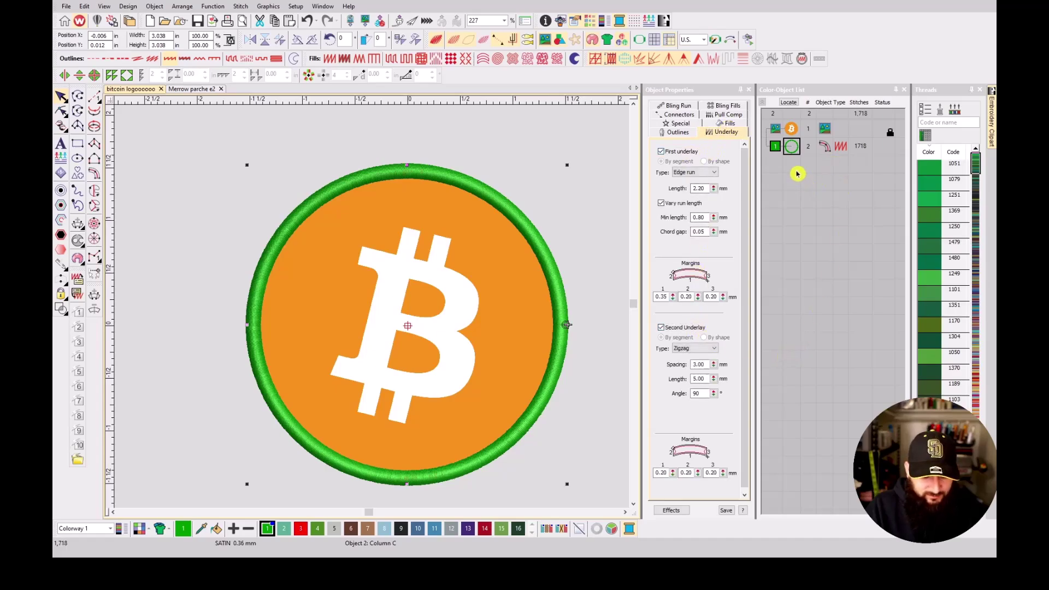
{"action": "key", "text": "k"}
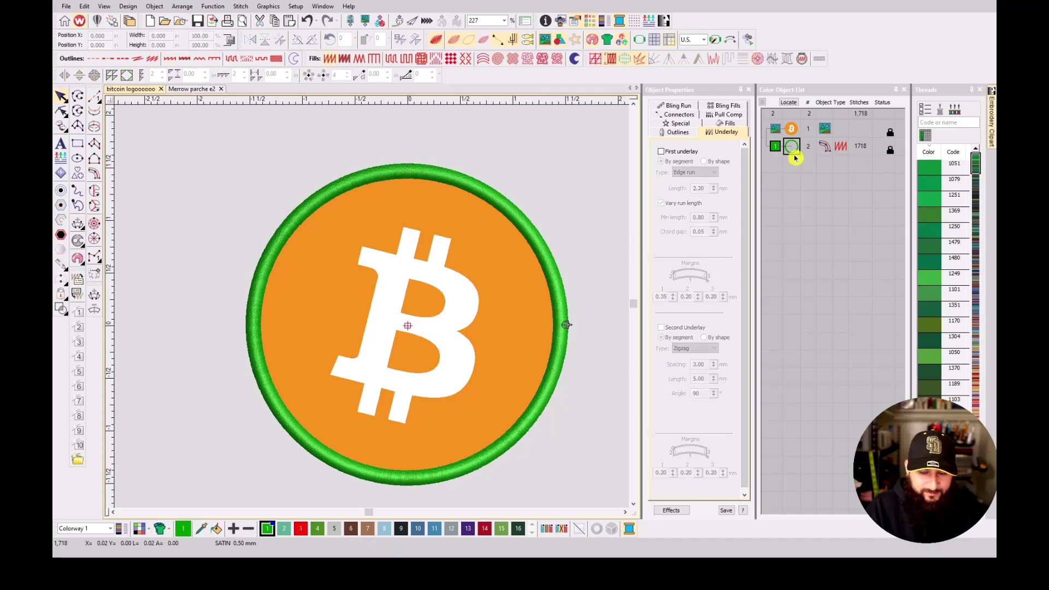
{"action": "left_click", "coordinate": [795, 154]}
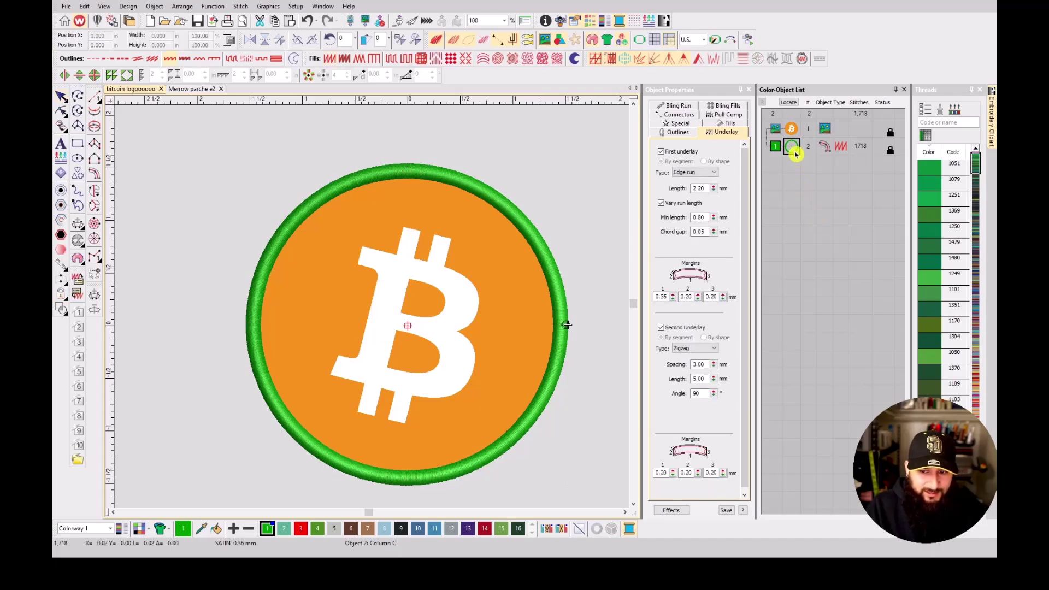
{"action": "key", "text": "shift+k"}
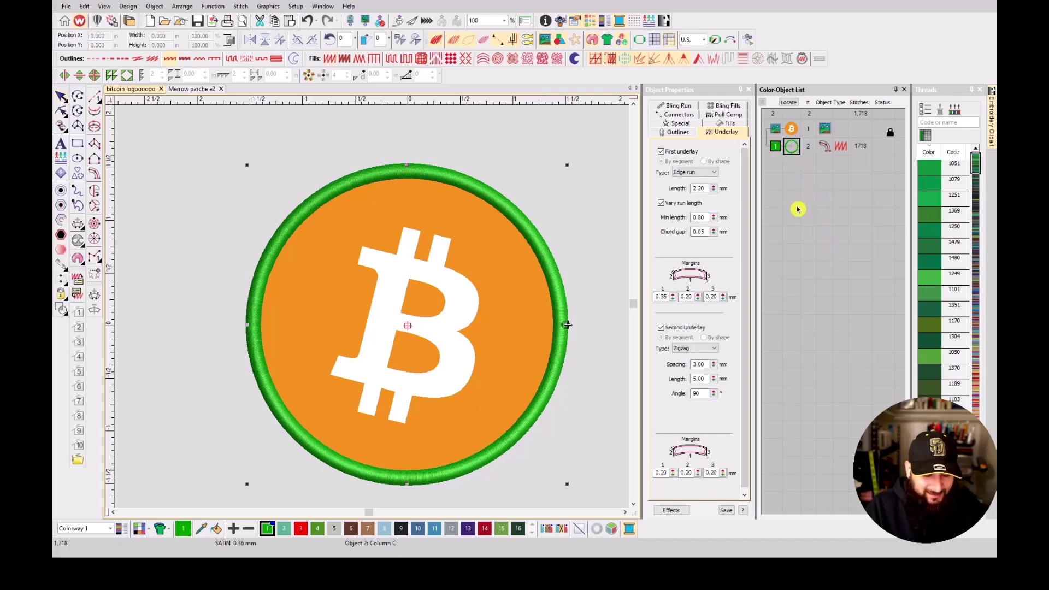
- Duplicate the satin border and convert the first of the two circles into a Tatami fill
{"action": "key", "text": "ctrl+d"}
{"action": "left_click", "coordinate": [797, 155]}
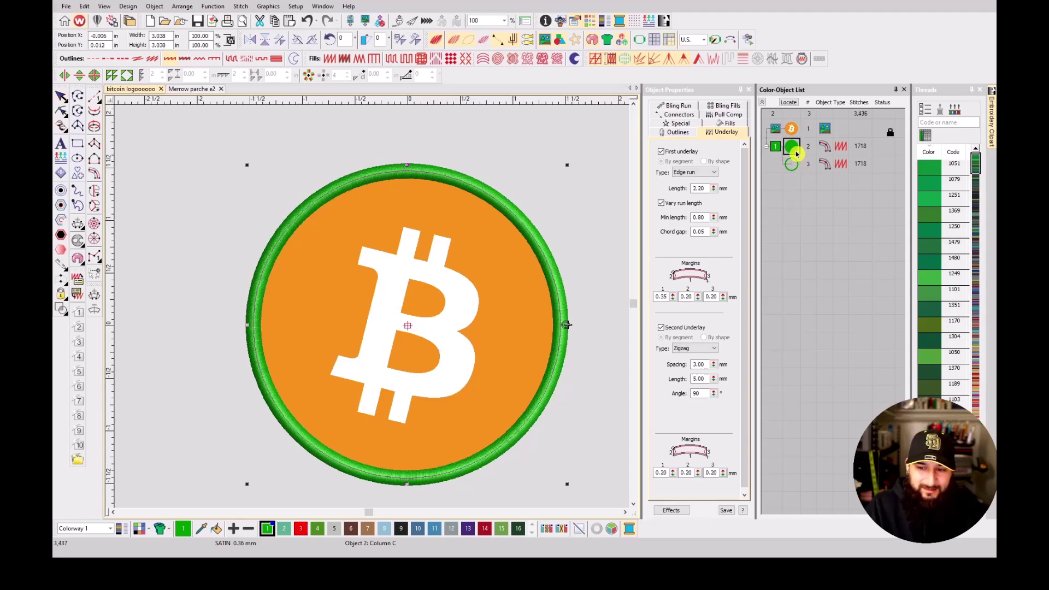
{"action": "key", "text": "shift+m"}
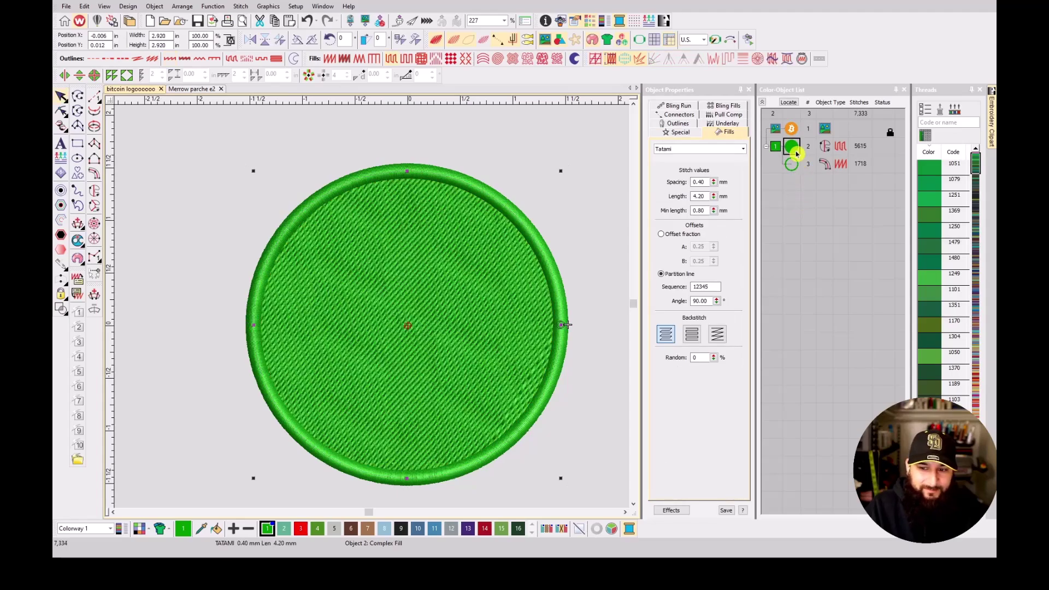
{"action": "key", "text": "s"}
{"action": "key", "text": "s"}
- Recolor the satin border and the filled circle with orange thread 1278
{"action": "left_click", "coordinate": [798, 166]}
{"action": "left_click", "coordinate": [385, 529]}
{"action": "left_click", "coordinate": [941, 123]}
{"action": "type", "text": "ora"}
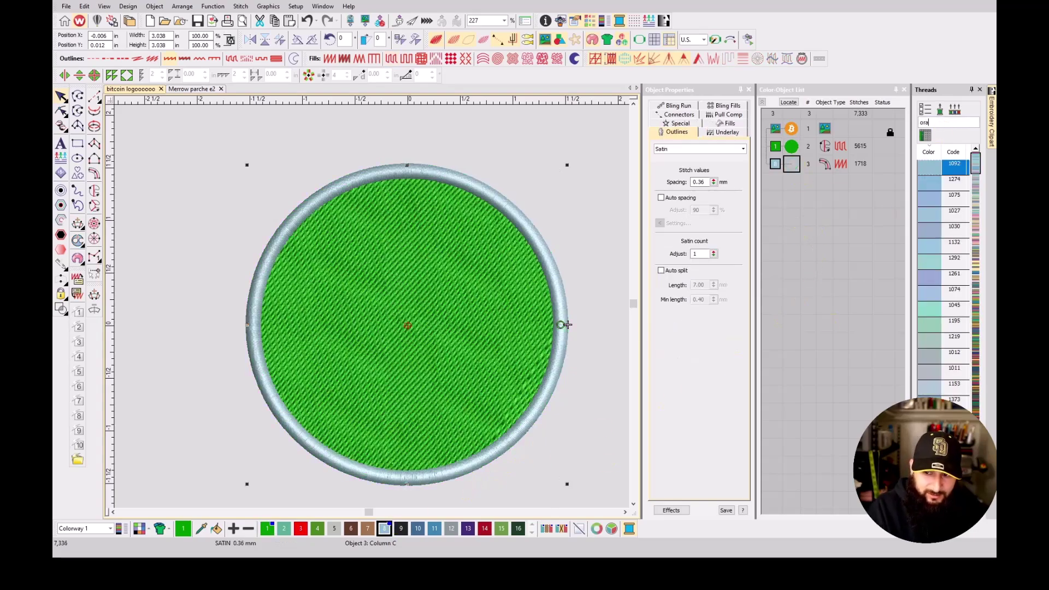
{"action": "type", "text": "nge"}
{"action": "left_click", "coordinate": [931, 167]}
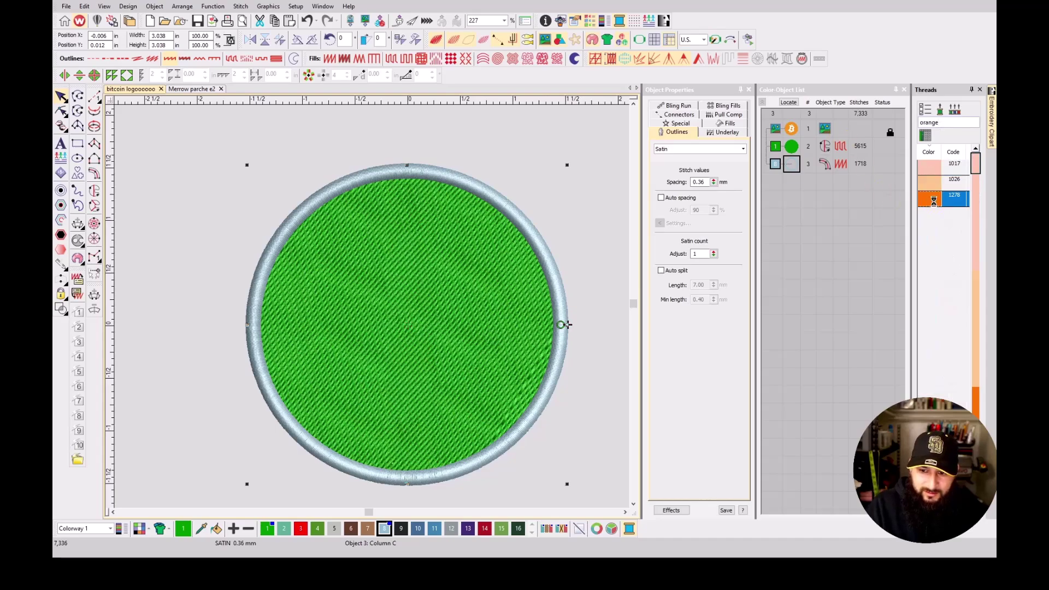
{"action": "left_click", "coordinate": [825, 147]}
{"action": "left_click", "coordinate": [964, 170]}
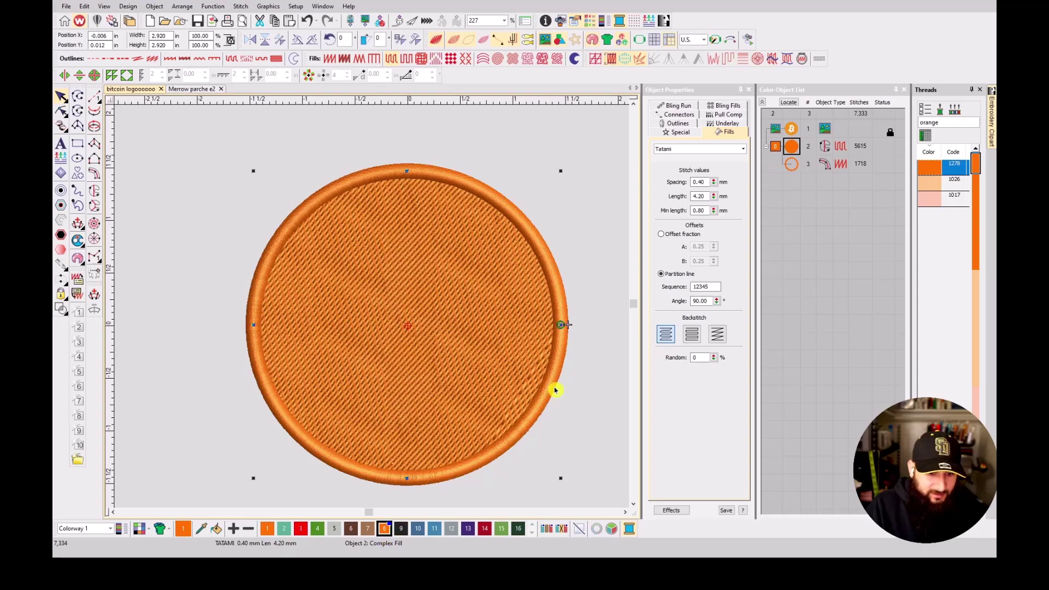
- Examine the reshape points of the filled circle and the border, plus the border's connector settings
{"action": "left_click", "coordinate": [786, 196]}
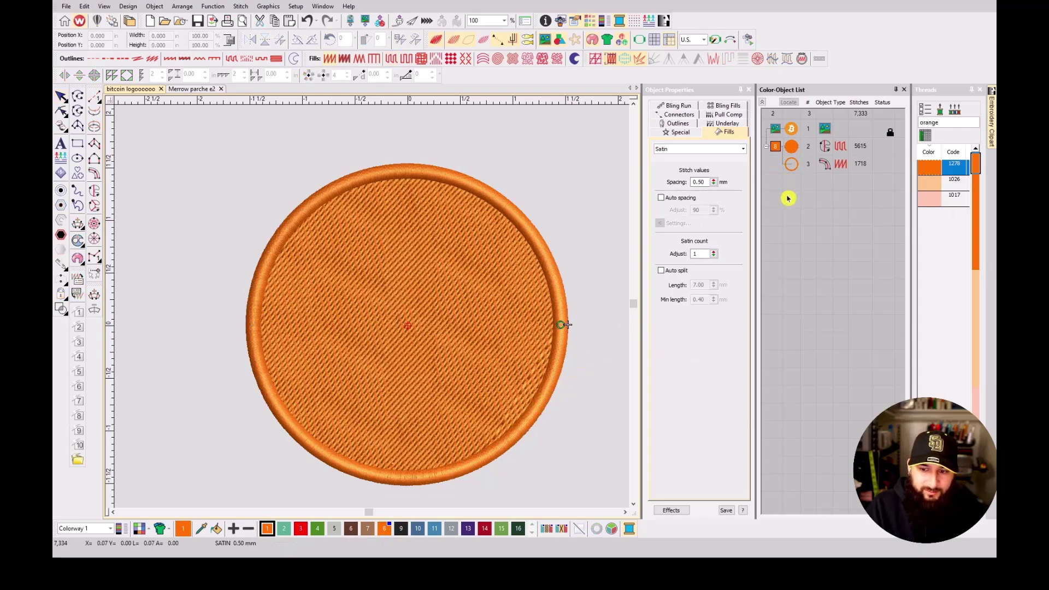
{"action": "left_click", "coordinate": [794, 151]}
{"action": "key", "text": "h"}
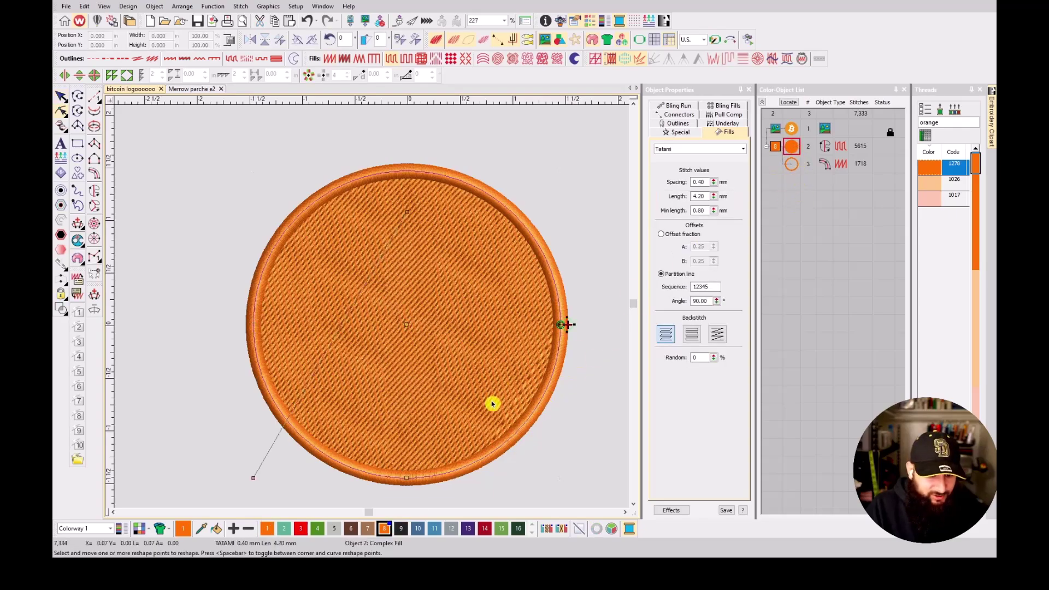
{"action": "left_click", "coordinate": [792, 165]}
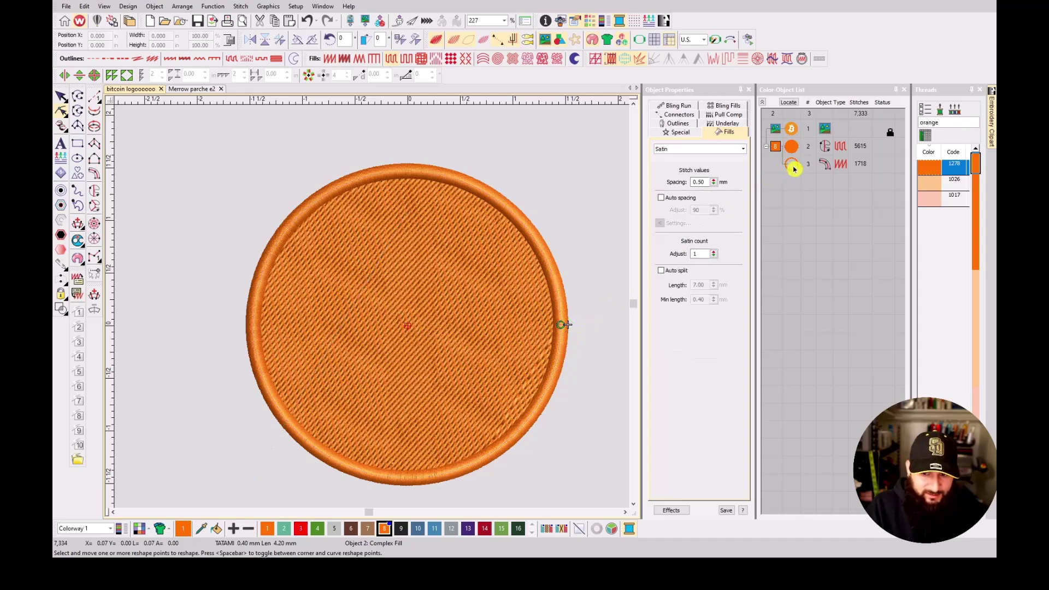
{"action": "left_click", "coordinate": [794, 169]}
{"action": "key", "text": "h"}
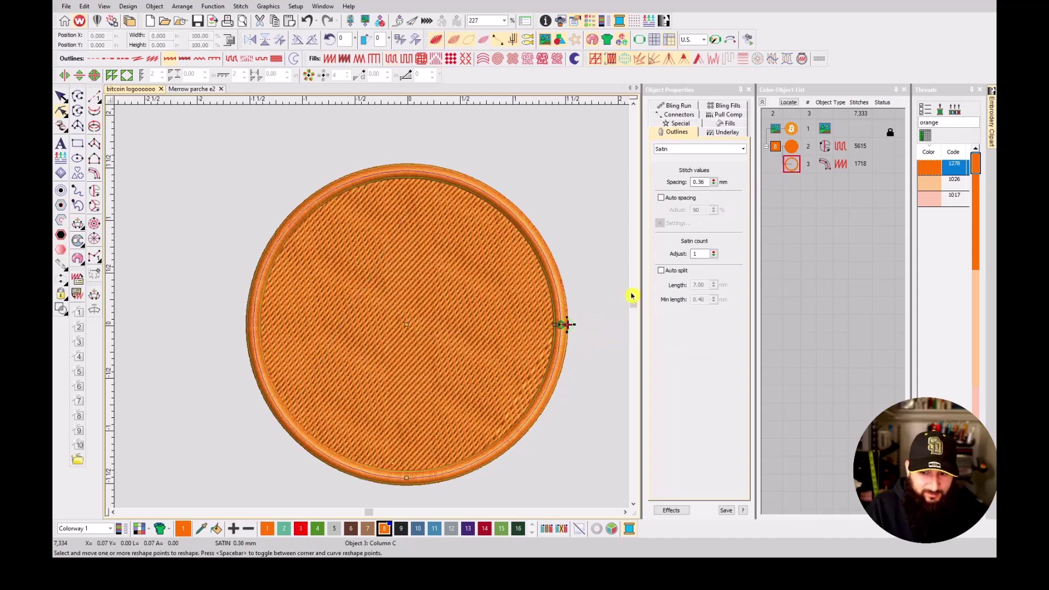
{"action": "left_click", "coordinate": [799, 180]}
{"action": "left_click", "coordinate": [797, 172]}
{"action": "left_click", "coordinate": [681, 115]}
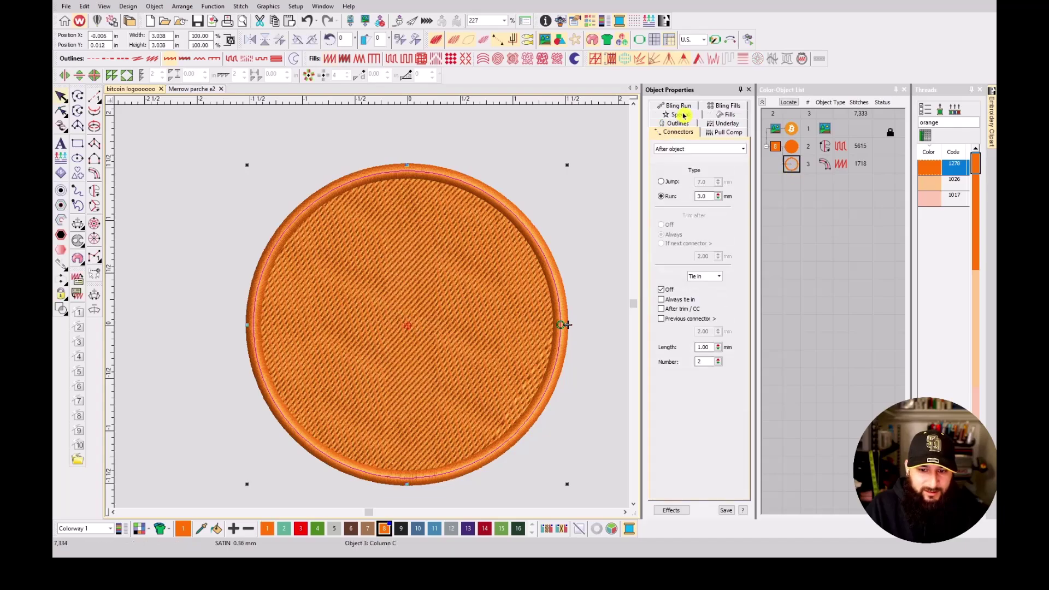
{"action": "left_click", "coordinate": [855, 242]}
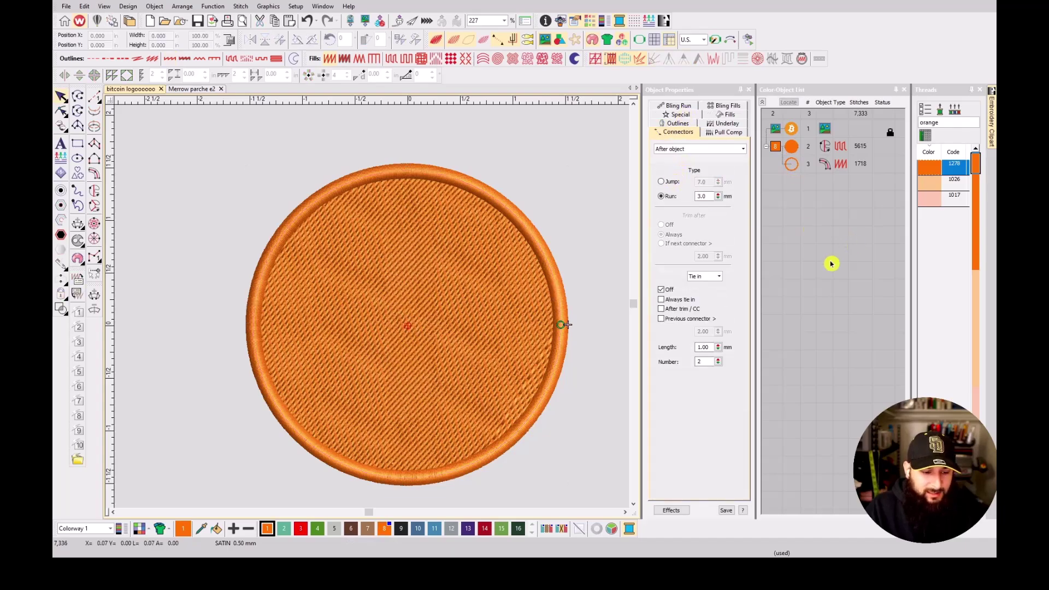
- Assign white thread 1003 to palette color 3
{"action": "left_click", "coordinate": [300, 528]}
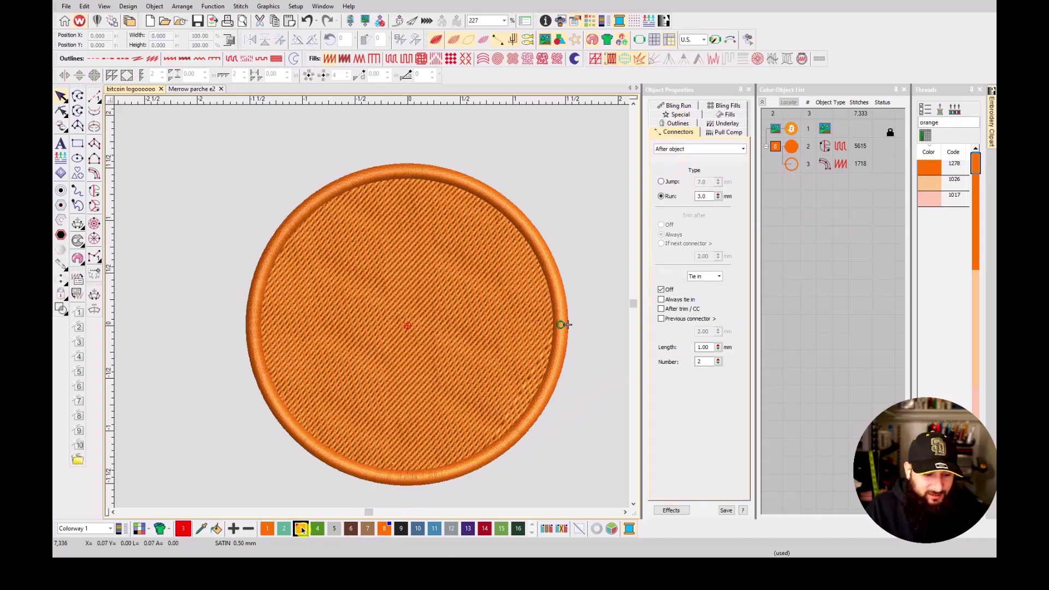
{"action": "left_click", "coordinate": [958, 124]}
{"action": "type", "text": "wh"}
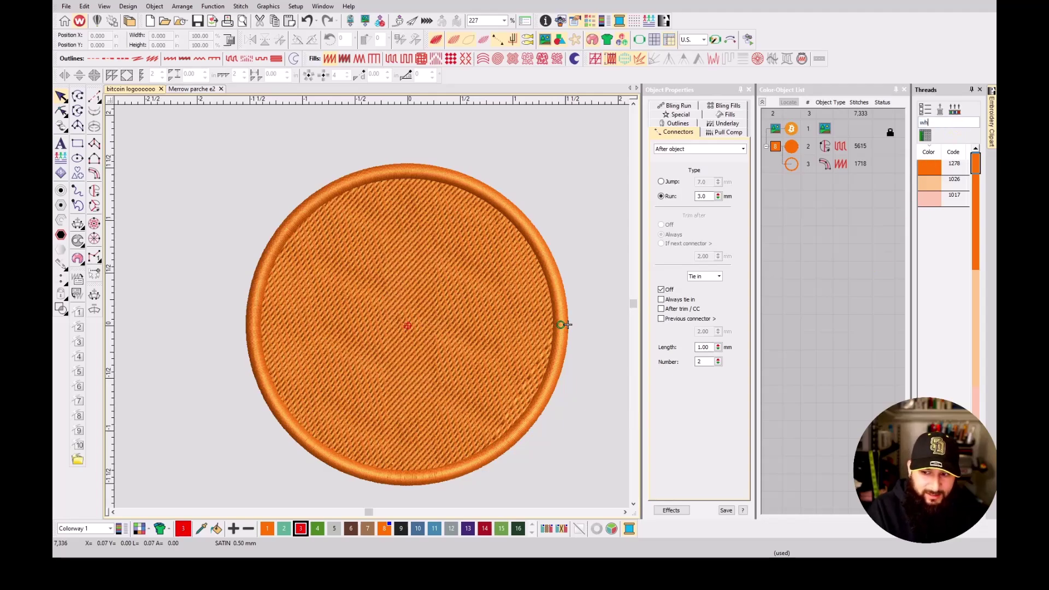
{"action": "type", "text": "ite"}
{"action": "left_click", "coordinate": [948, 227]}
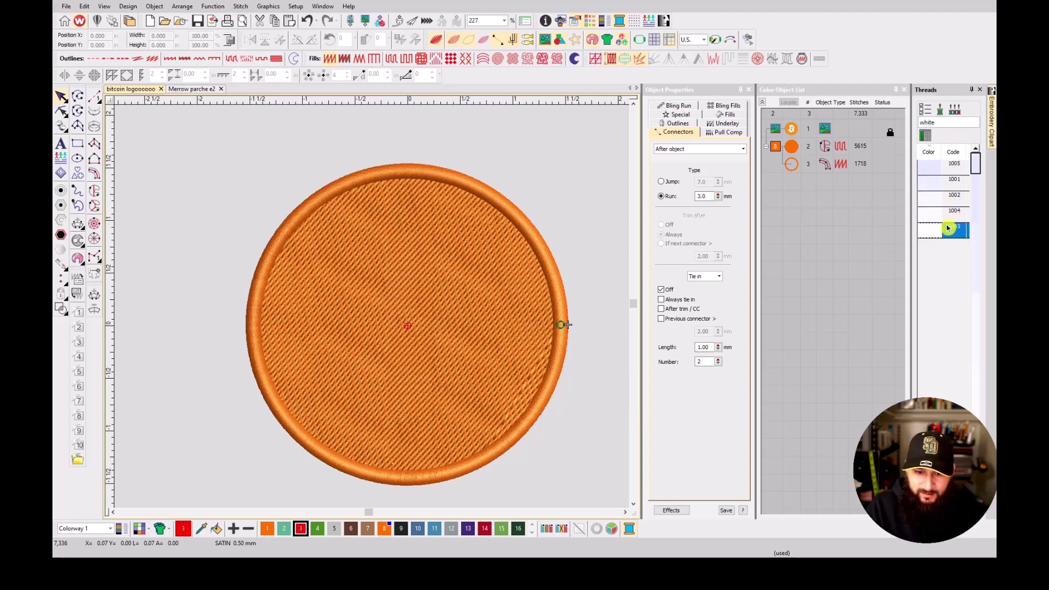
- Lock both the filled circle and the satin border
{"action": "left_click", "coordinate": [816, 292]}
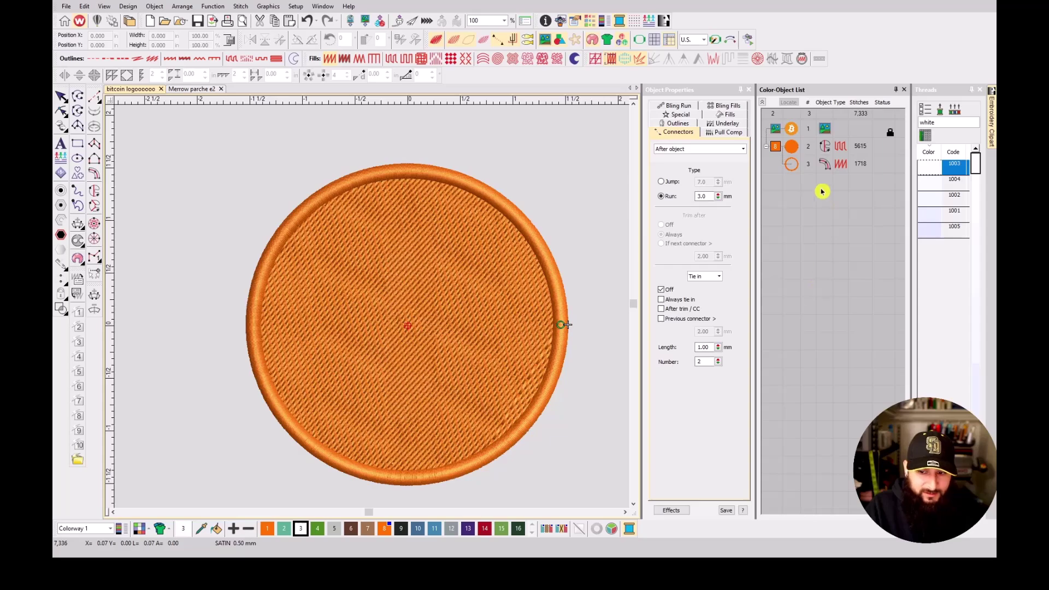
{"action": "left_click", "coordinate": [796, 165]}
{"action": "left_click", "coordinate": [794, 148], "text": "ctrl"}
{"action": "key", "text": "k"}
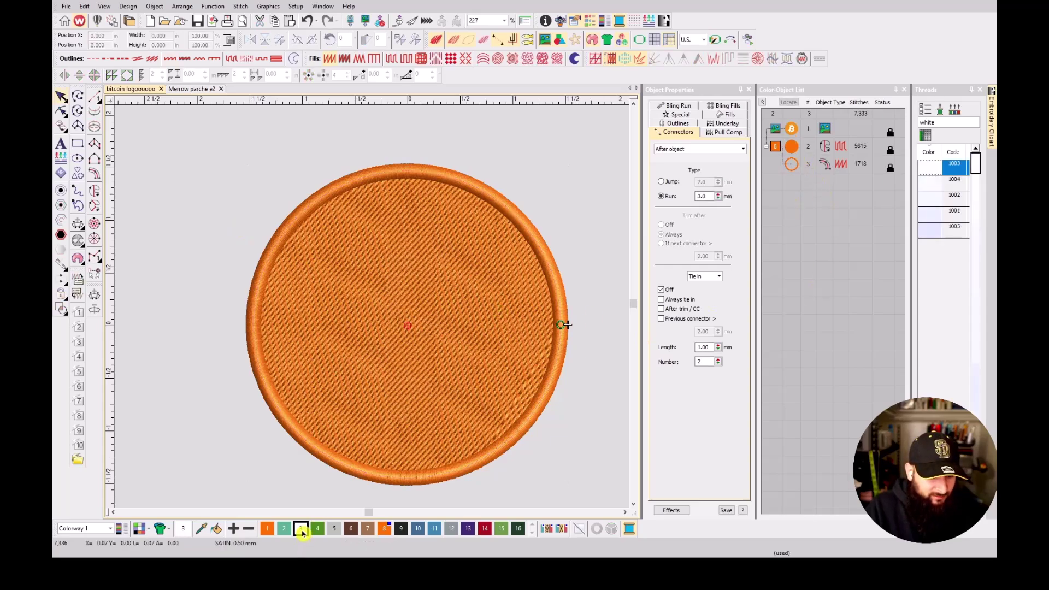
- Switch from run stitch to column satin digitizing and reveal the bitcoin artwork beneath the stitches
{"action": "left_click", "coordinate": [96, 98]}
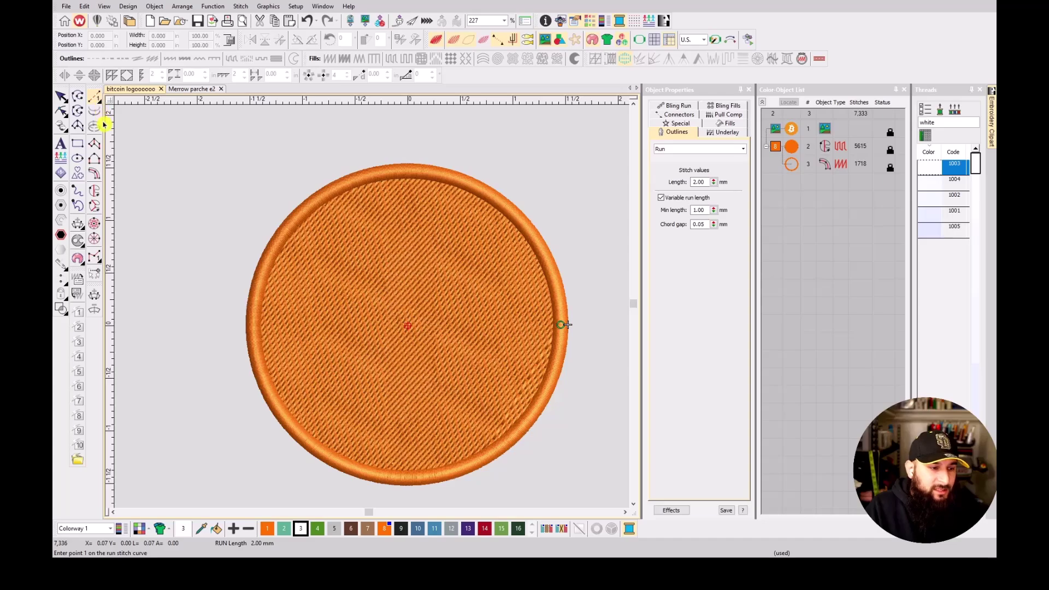
{"action": "key", "text": "space"}
{"action": "left_click", "coordinate": [96, 98]}
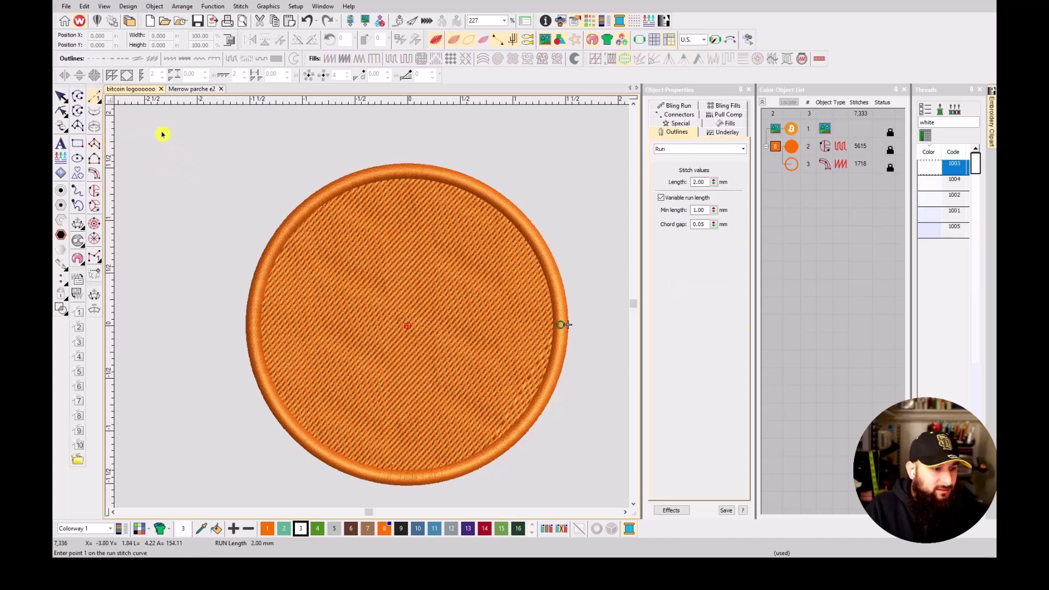
{"action": "key", "text": "space"}
{"action": "key", "text": "space"}
{"action": "key", "text": "space"}
{"action": "key", "text": "space"}
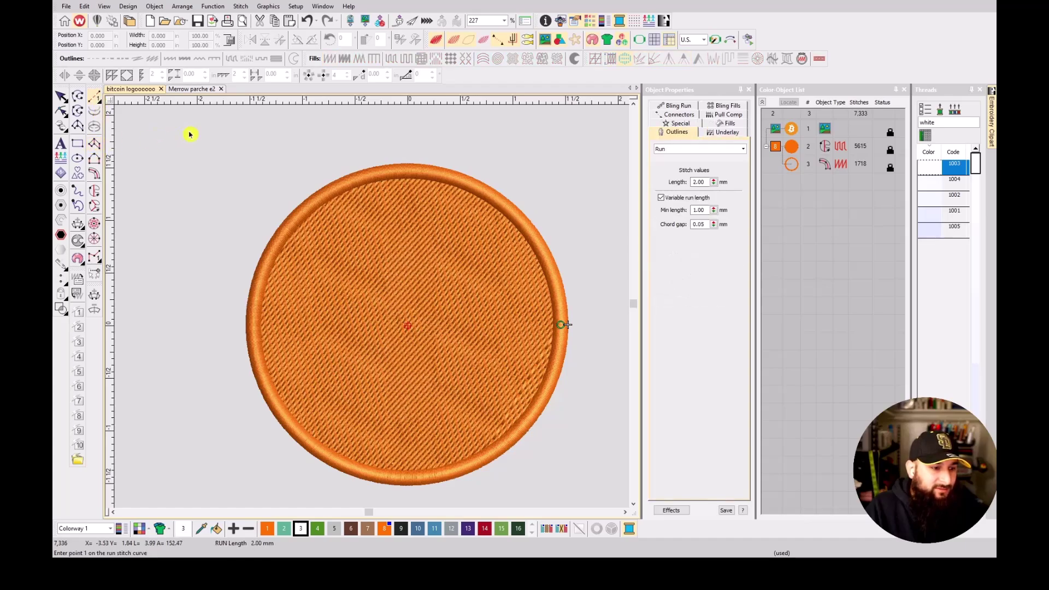
{"action": "key", "text": "a"}
{"action": "key", "text": "r"}
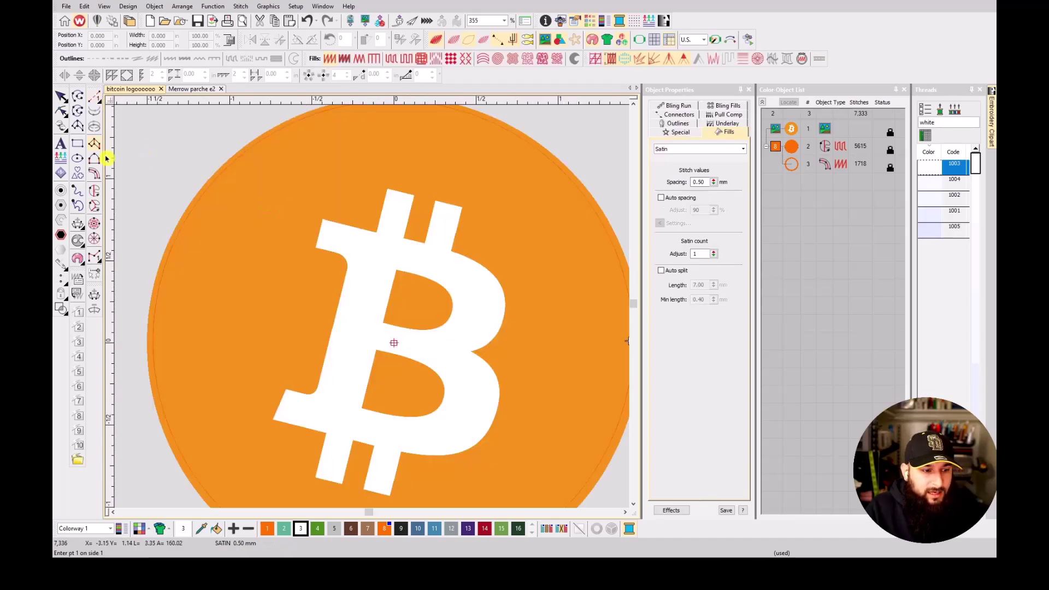
- Digitize a white column satin over the bitcoin symbol's first upper prong, slightly wider than the artwork and overlapping the letter body
{"action": "scroll", "coordinate": [393, 206], "scroll_direction": "up", "scroll_amount": 5}
{"action": "left_click", "coordinate": [338, 263]}
{"action": "left_click", "coordinate": [438, 286]}
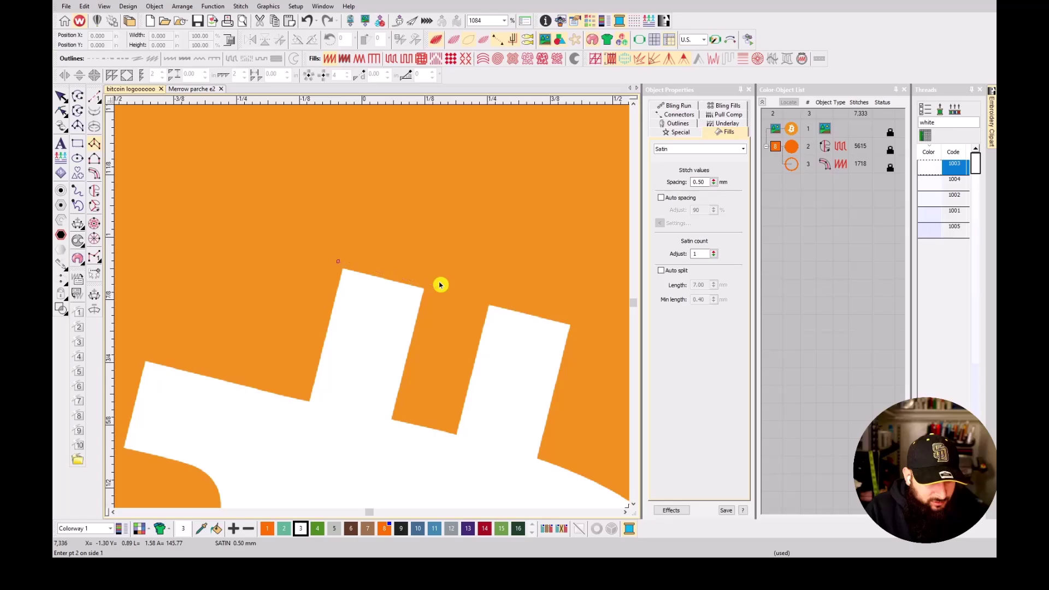
{"action": "left_click", "coordinate": [289, 442]}
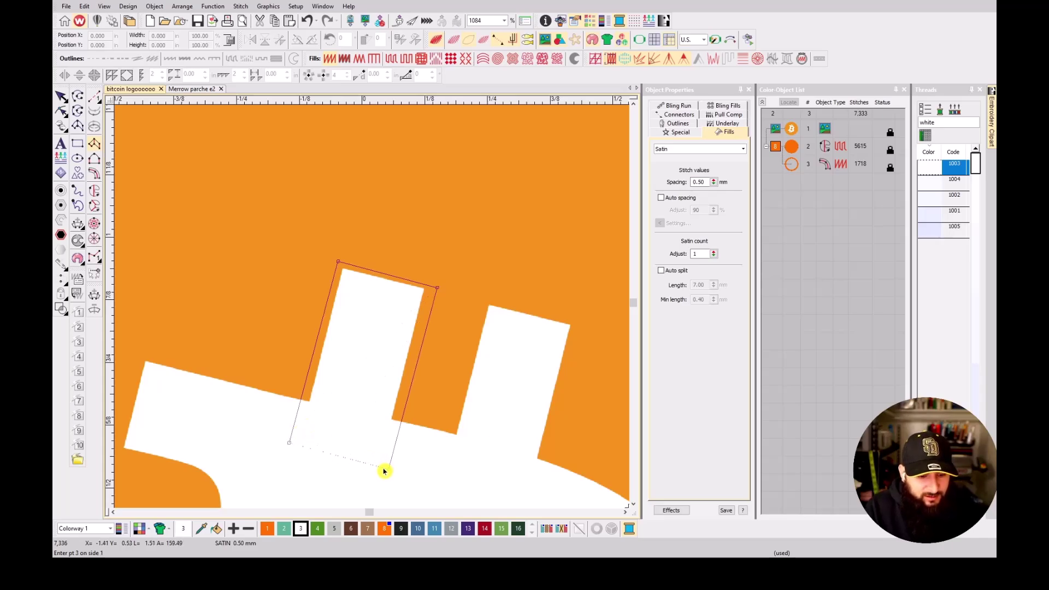
{"action": "key", "text": "Return"}
- Digitize a connecting run stitch from the base of the first upper prong to the tip of the second one
{"action": "key", "text": "space"}
{"action": "scroll", "coordinate": [494, 485], "scroll_direction": "down", "scroll_amount": 1}
{"action": "scroll", "coordinate": [362, 301], "scroll_direction": "up", "scroll_amount": 2}
{"action": "left_click", "coordinate": [301, 322]}
{"action": "left_click", "coordinate": [397, 345]}
{"action": "left_click", "coordinate": [455, 135]}
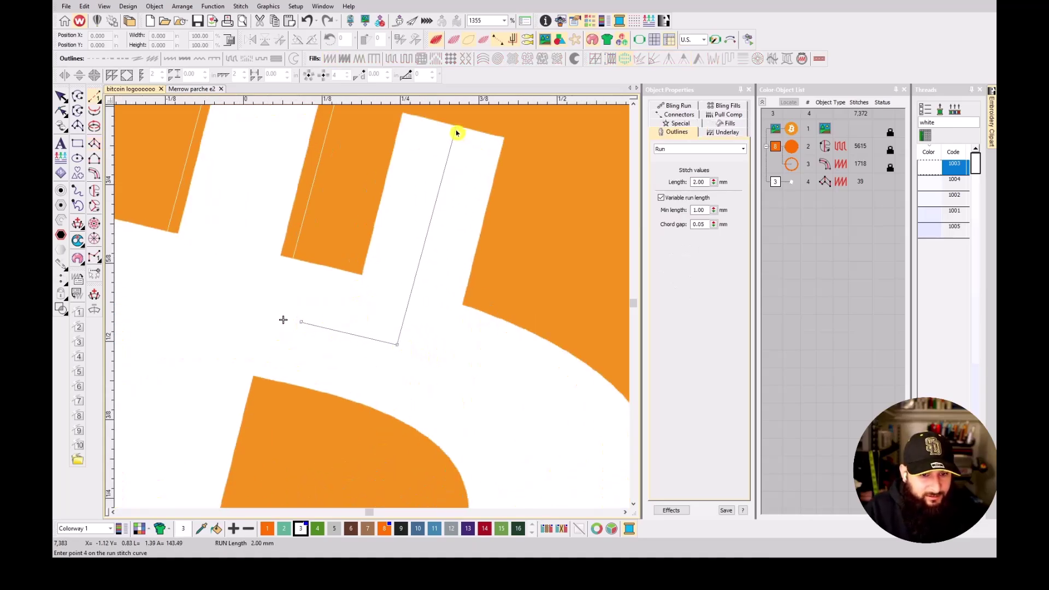
{"action": "key", "text": "Return"}
- Digitize a white column satin over the second upper prong, from its tip down into the letter body, checking the stitched preview
{"action": "key", "text": "space"}
{"action": "left_click_drag", "start_coordinate": [401, 113], "coordinate": [389, 211]}
{"action": "left_click", "coordinate": [384, 207]}
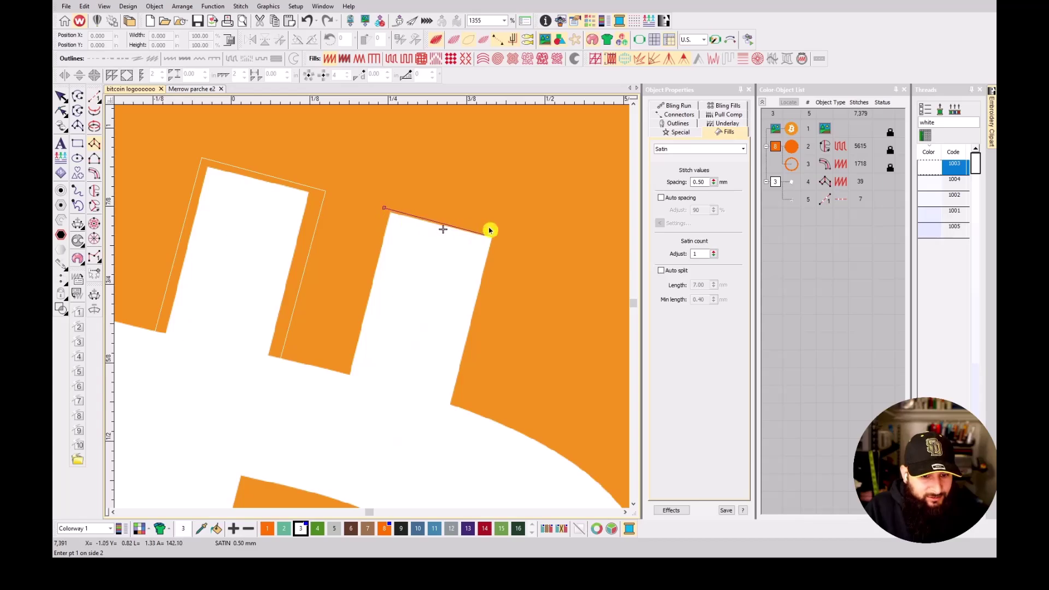
{"action": "left_click", "coordinate": [506, 239]}
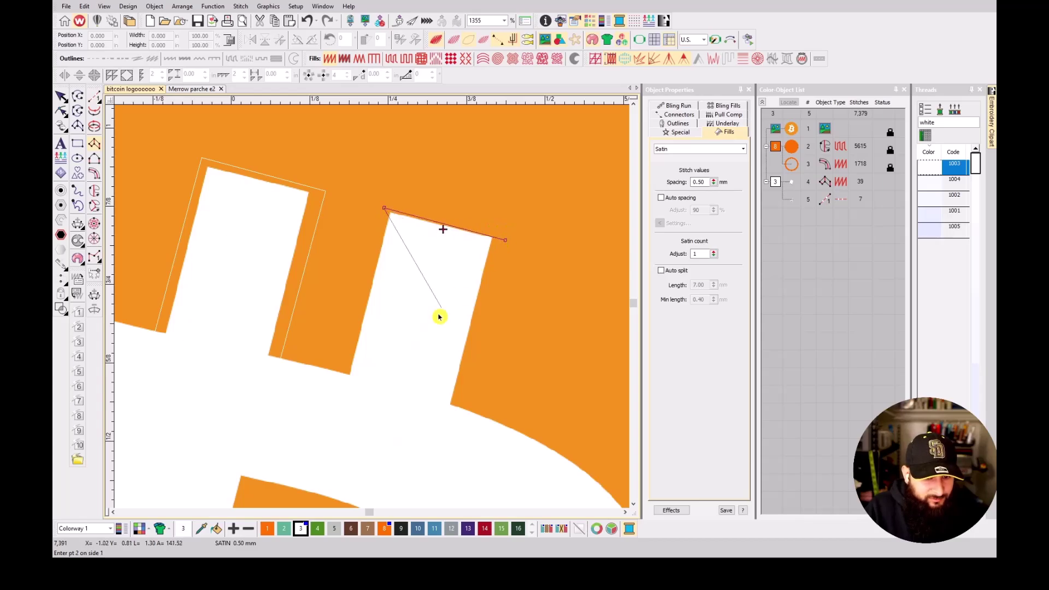
{"action": "key", "text": "s"}
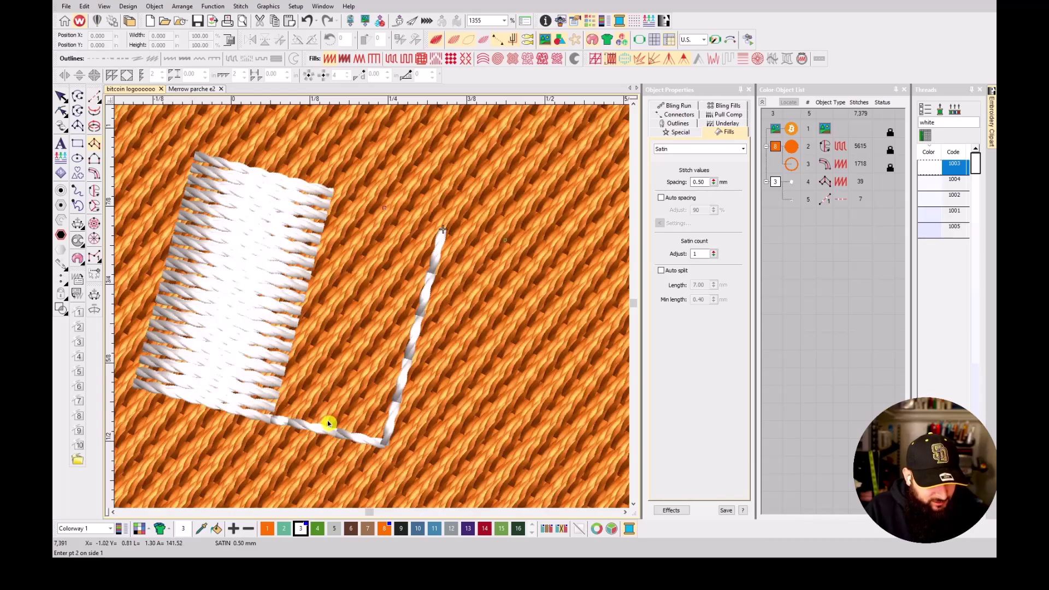
{"action": "left_click", "coordinate": [327, 436]}
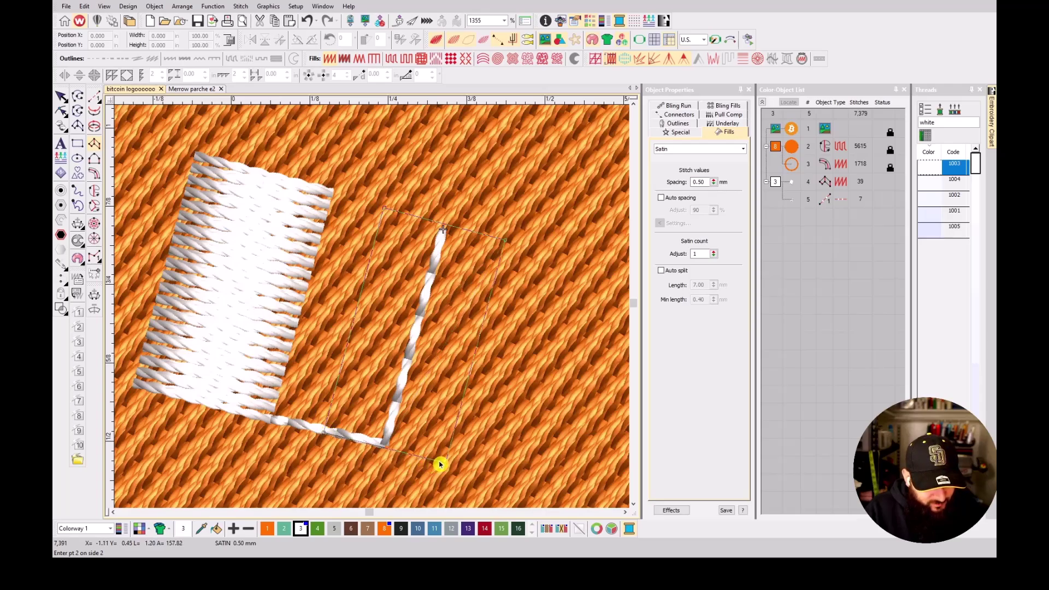
{"action": "key", "text": "t"}
{"action": "key", "text": "Return"}
- Digitize a travel run from the base of the second upper prong back to the upper end of the B's stem
{"action": "scroll", "coordinate": [429, 425], "scroll_direction": "down", "scroll_amount": 3}
{"action": "key", "text": "t"}
{"action": "key", "text": "t"}
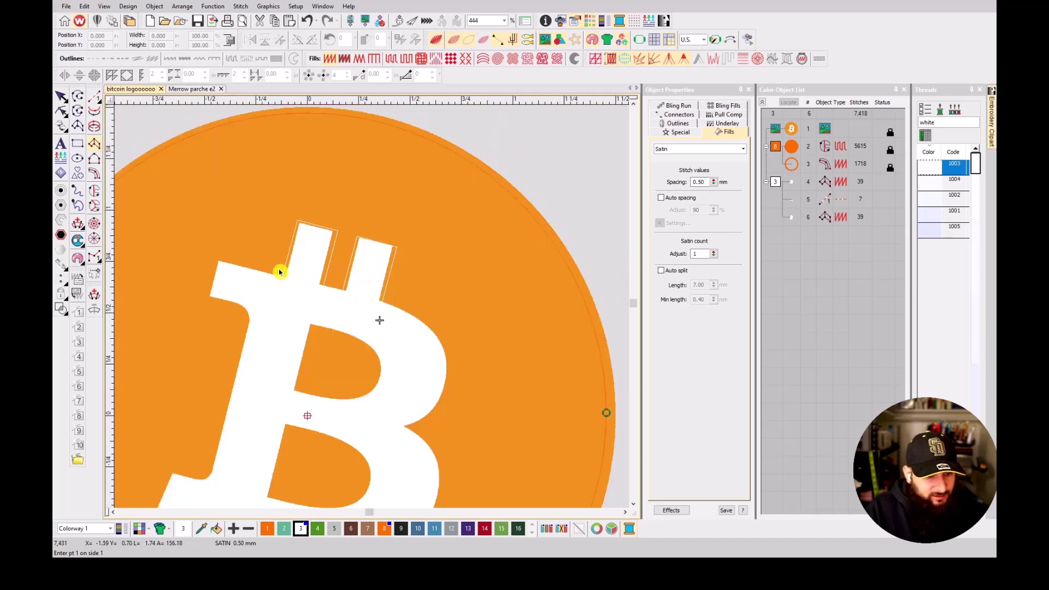
{"action": "left_click", "coordinate": [95, 96]}
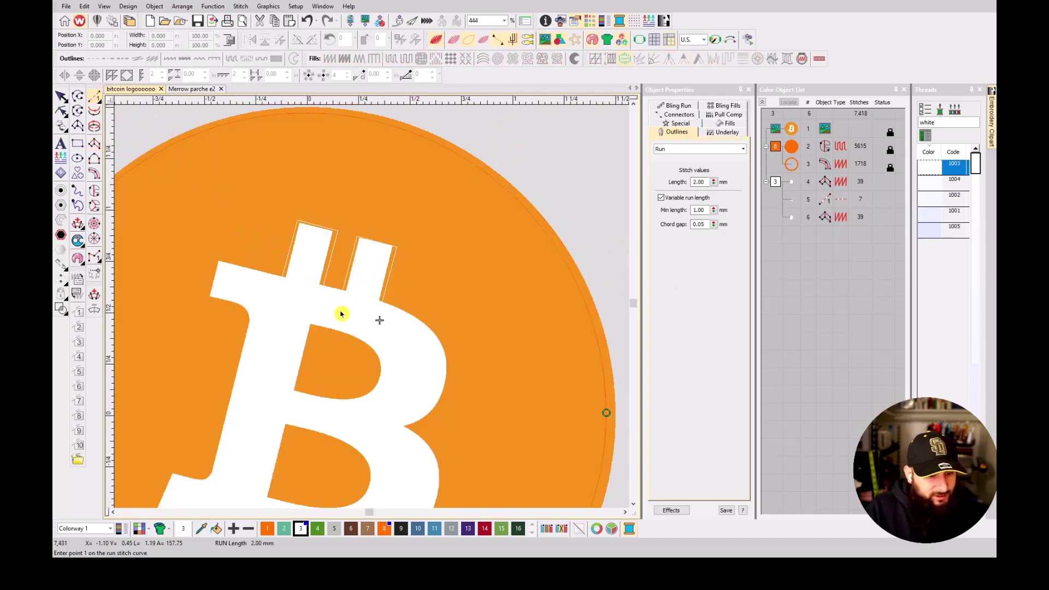
{"action": "left_click", "coordinate": [377, 332]}
{"action": "left_click", "coordinate": [280, 311]}
{"action": "key", "text": "Return"}
- Start a column satin on the B's stem with four point pairs following the rounded upper corner and the upper counter's edge
{"action": "middle_click", "coordinate": [275, 356]}
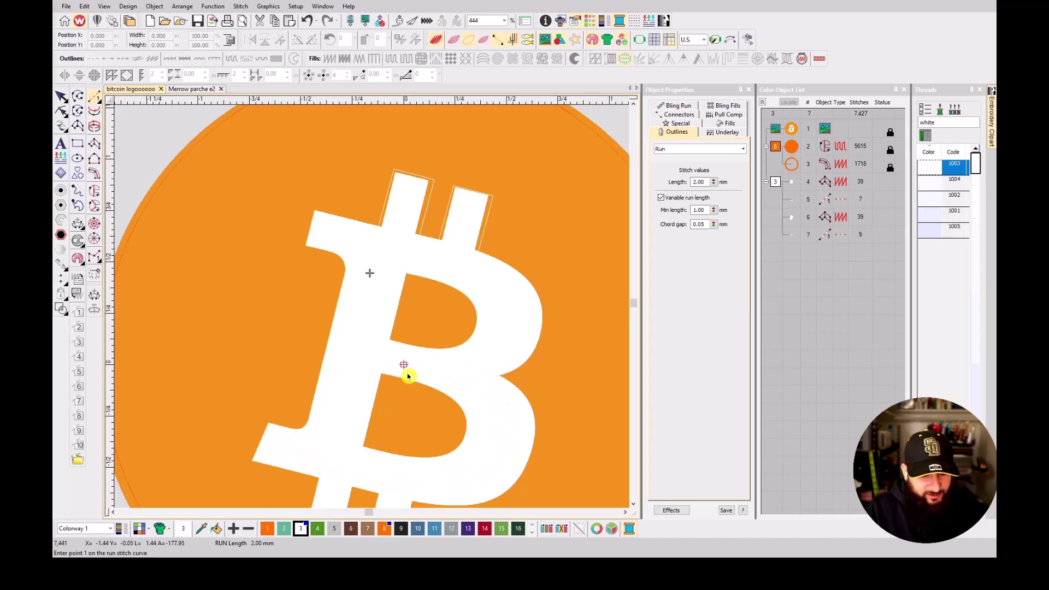
{"action": "key", "text": "space"}
{"action": "scroll", "coordinate": [358, 261], "scroll_direction": "up", "scroll_amount": 6}
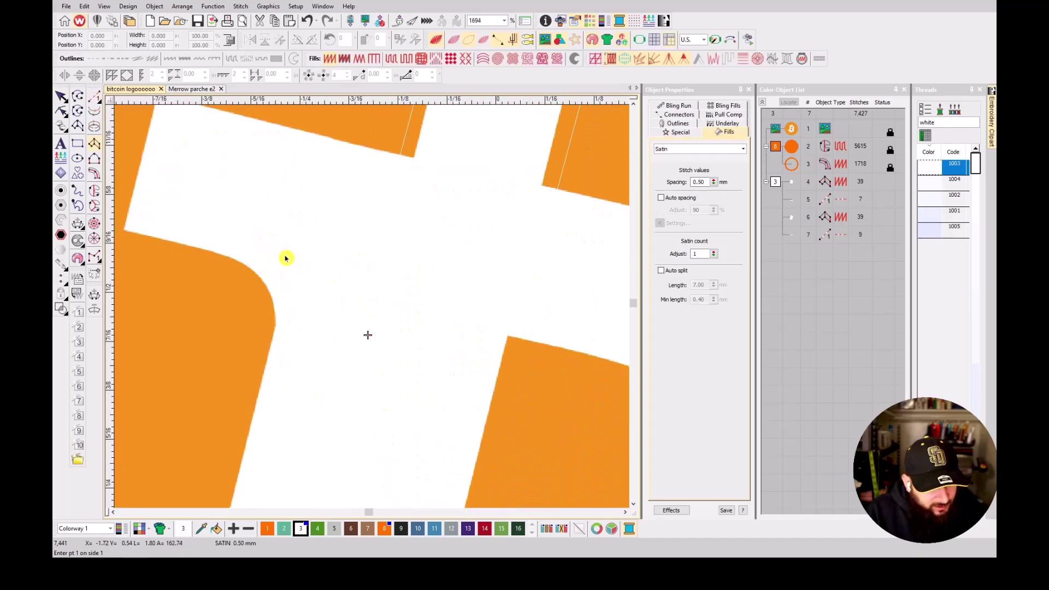
{"action": "left_click", "coordinate": [272, 256]}
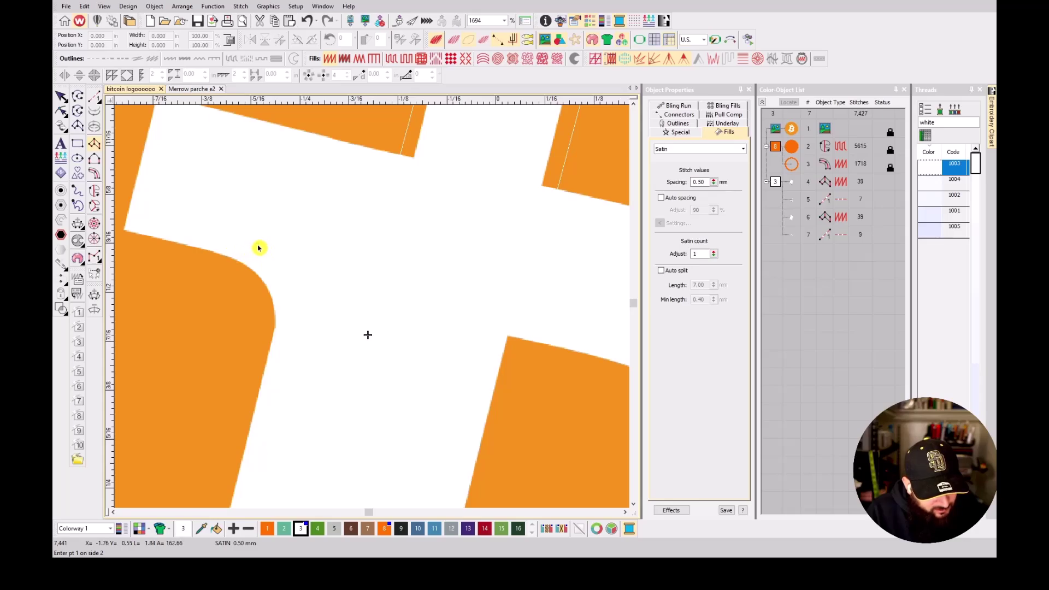
{"action": "left_click", "coordinate": [517, 306]}
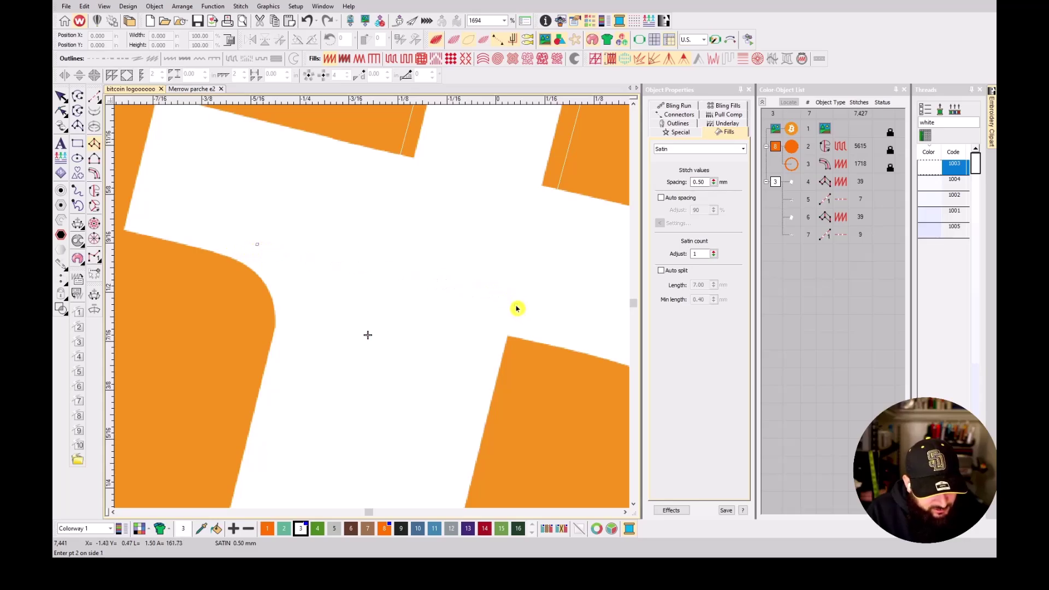
{"action": "left_click", "coordinate": [236, 261]}
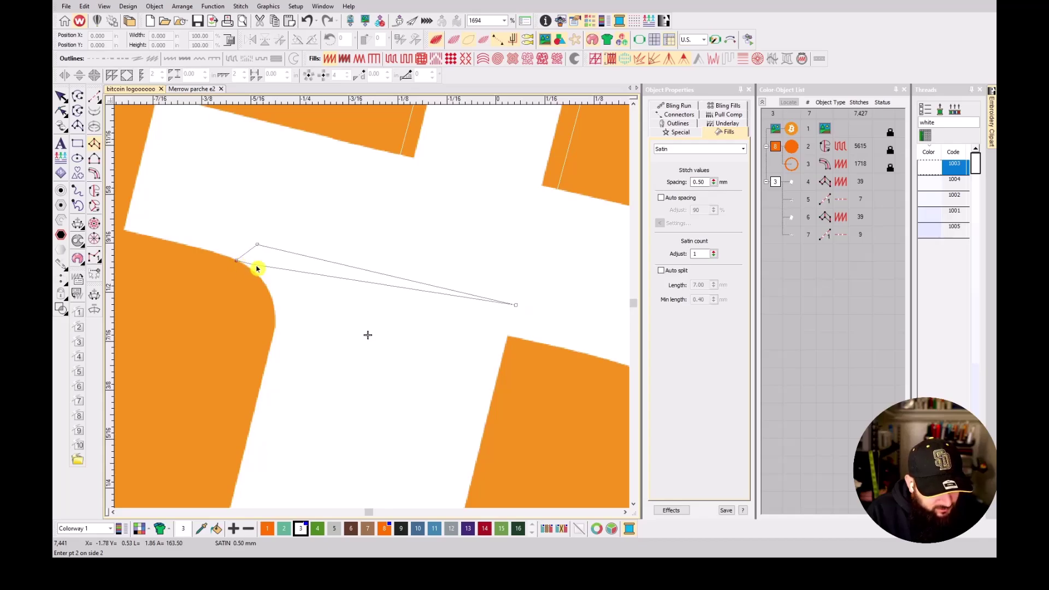
{"action": "left_click", "coordinate": [509, 329]}
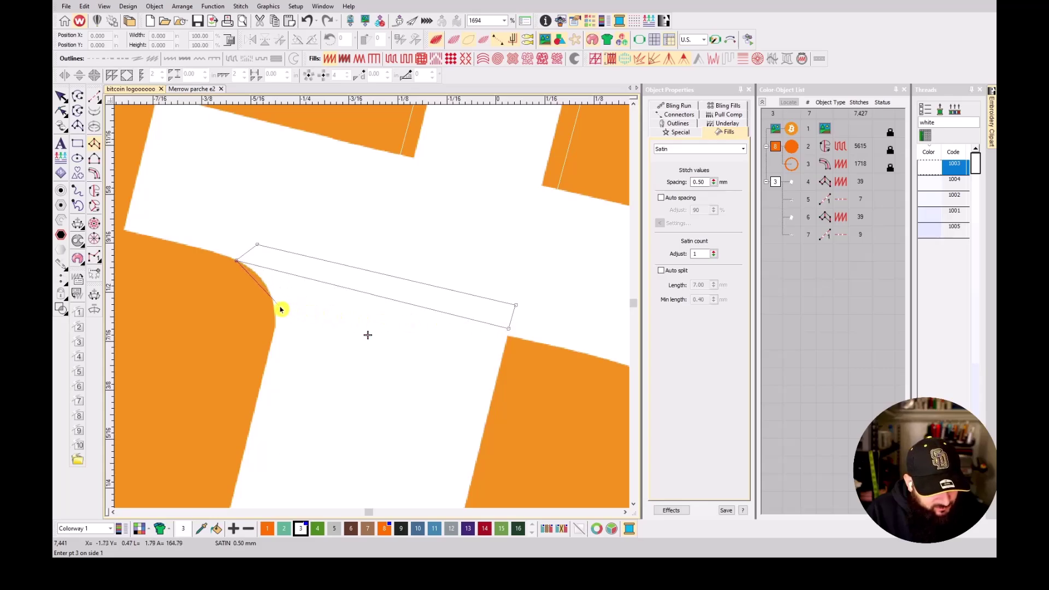
{"action": "left_click", "coordinate": [264, 283]}
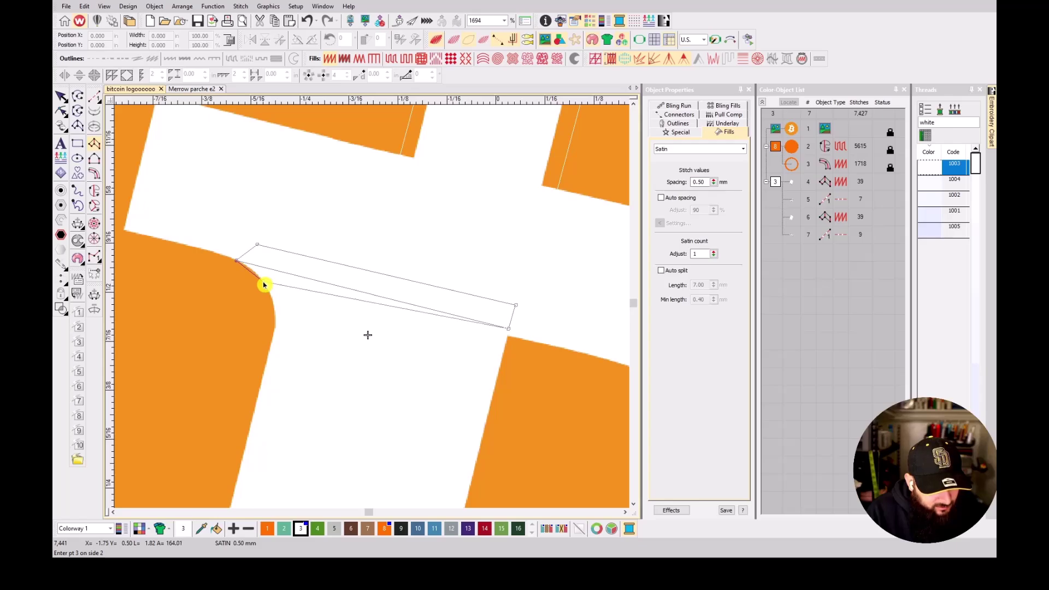
{"action": "left_click", "coordinate": [507, 341]}
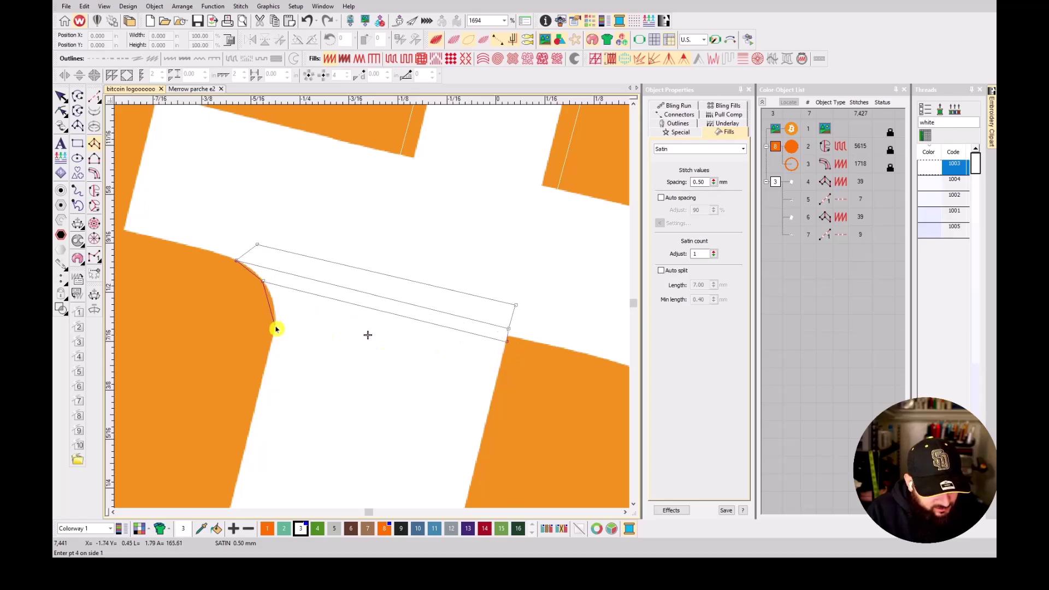
{"action": "left_click", "coordinate": [276, 328]}
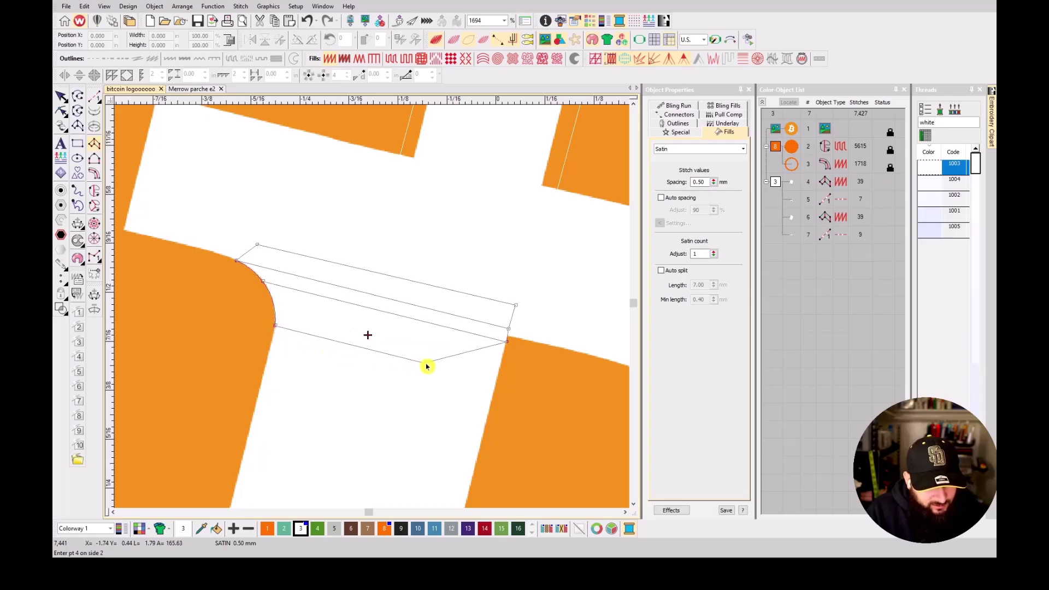
{"action": "left_click", "coordinate": [500, 376]}
- Extend the stem's column satin along its straight edges with two point pairs, one below the upper curve and one above the lower curve
{"action": "scroll", "coordinate": [369, 305], "scroll_direction": "up", "scroll_amount": 2}
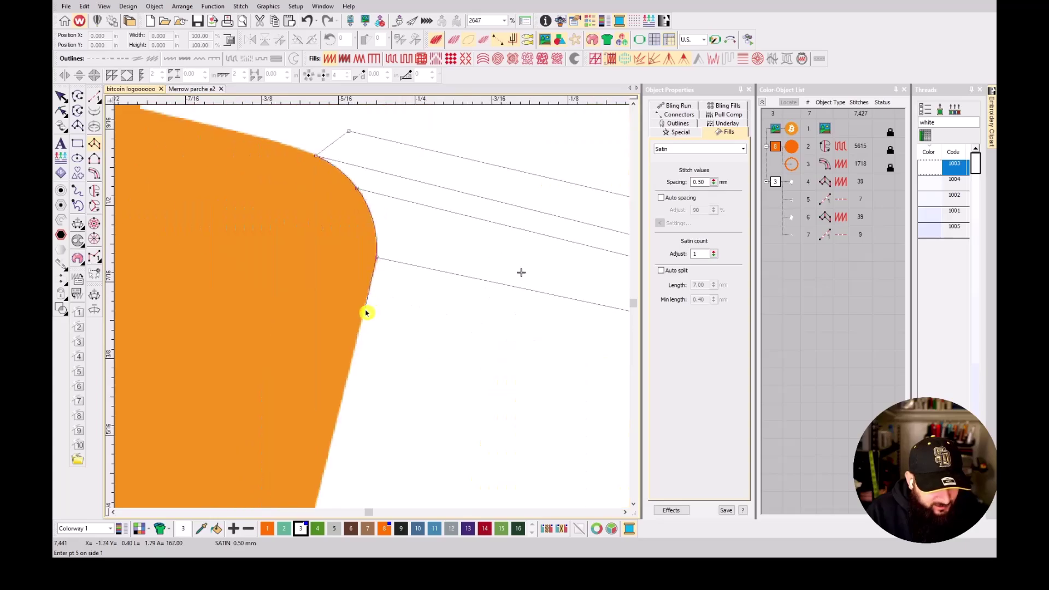
{"action": "left_click", "coordinate": [363, 313]}
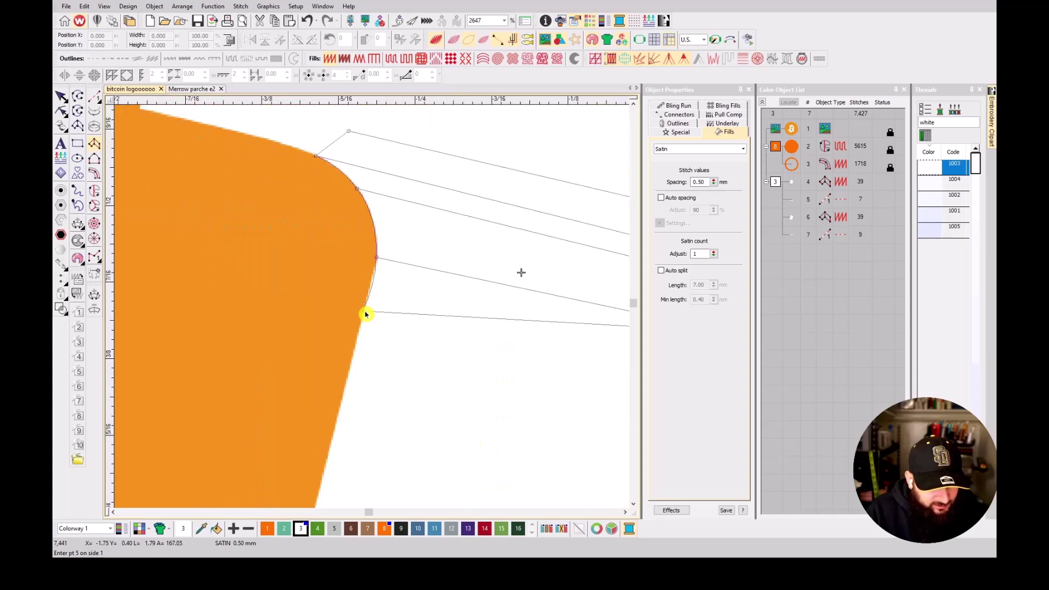
{"action": "scroll", "coordinate": [370, 307], "scroll_direction": "down", "scroll_amount": 3}
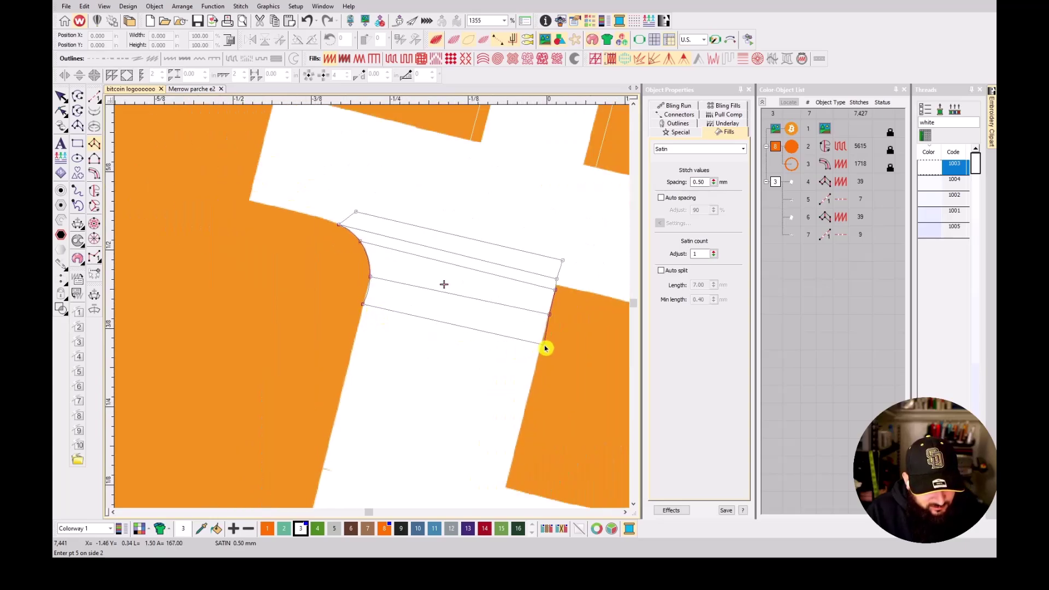
{"action": "left_click", "coordinate": [543, 347]}
{"action": "scroll", "coordinate": [368, 326], "scroll_direction": "down", "scroll_amount": 3}
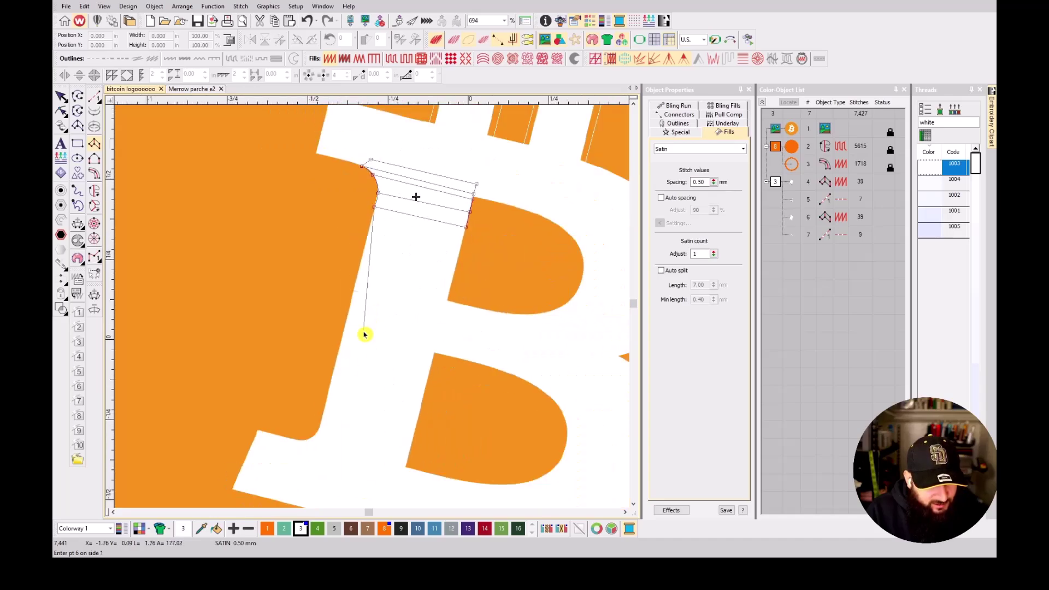
{"action": "scroll", "coordinate": [373, 309], "scroll_direction": "up", "scroll_amount": 2}
{"action": "scroll", "coordinate": [373, 309], "scroll_direction": "up", "scroll_amount": 2}
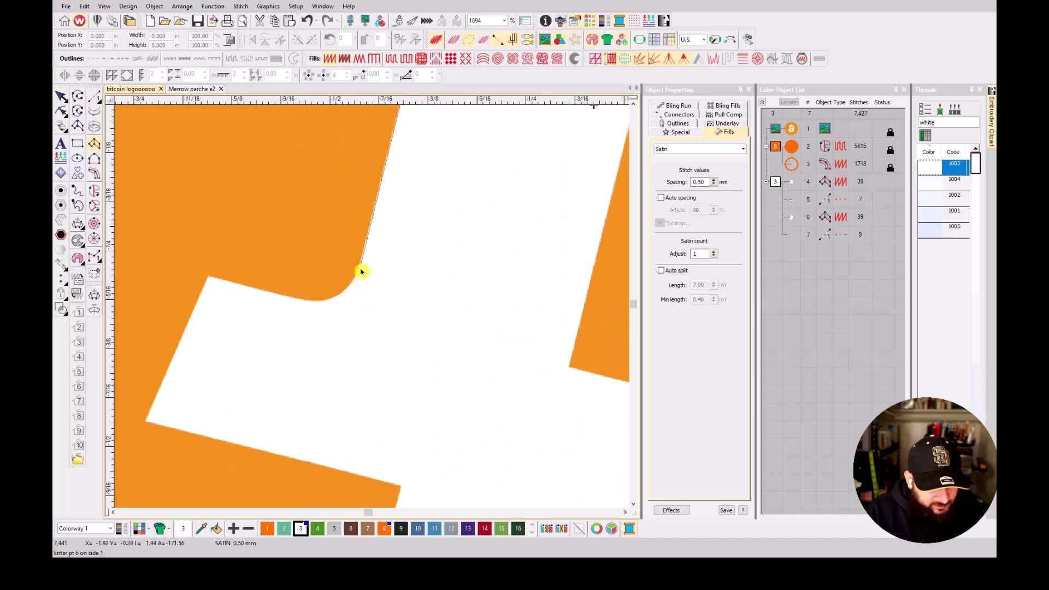
{"action": "left_click", "coordinate": [360, 263]}
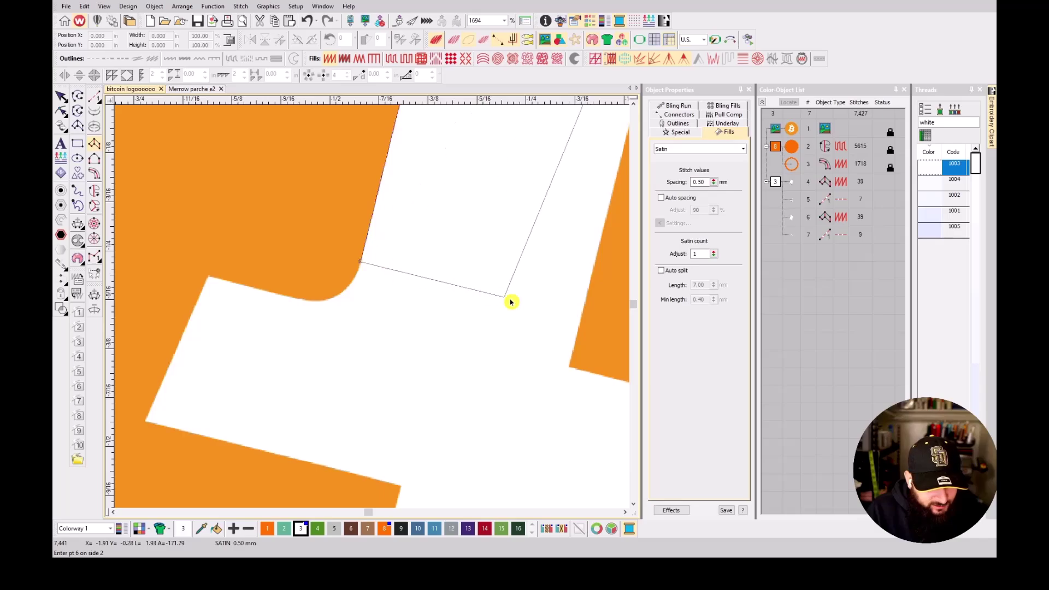
{"action": "left_click", "coordinate": [583, 321]}
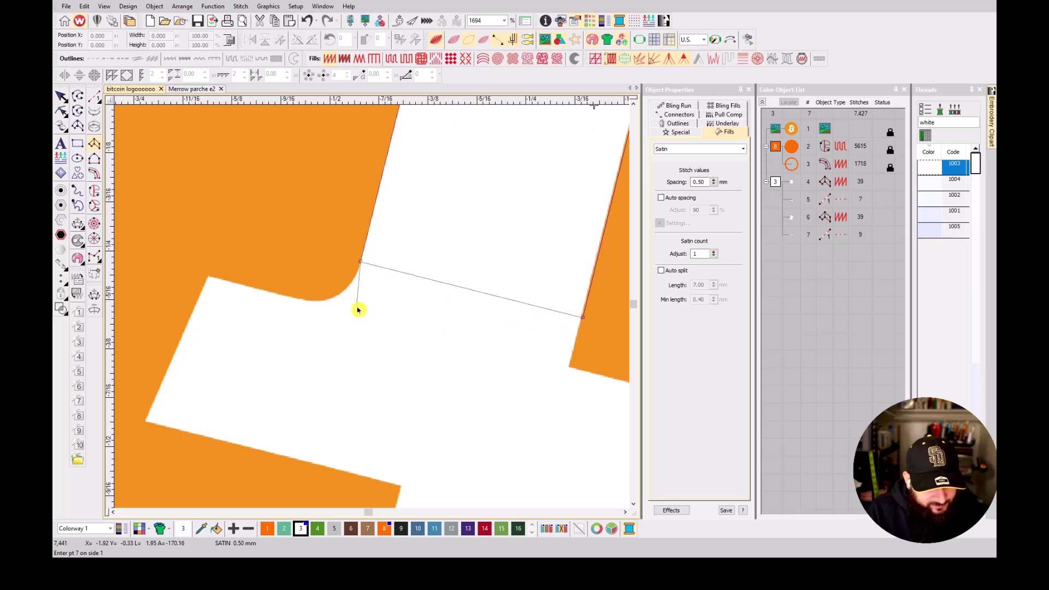
- Extend the stem's column satin with two point pairs following the rounded lower corner and ending at the lower counter's bottom corner
{"action": "scroll", "coordinate": [364, 300], "scroll_direction": "up", "scroll_amount": 2}
{"action": "left_click", "coordinate": [365, 274]}
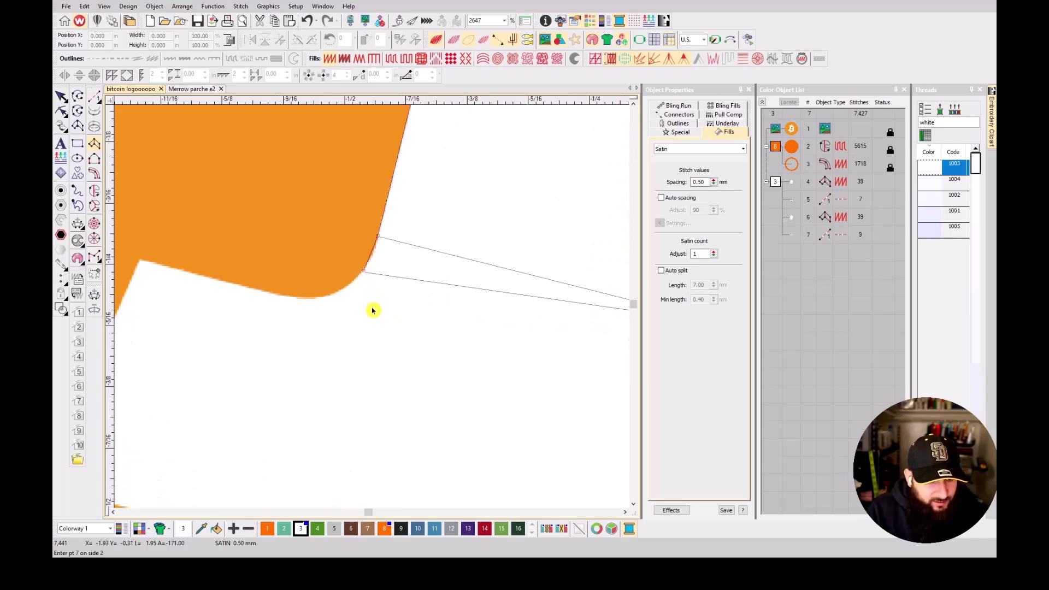
{"action": "scroll", "coordinate": [492, 366], "scroll_direction": "down", "scroll_amount": 3}
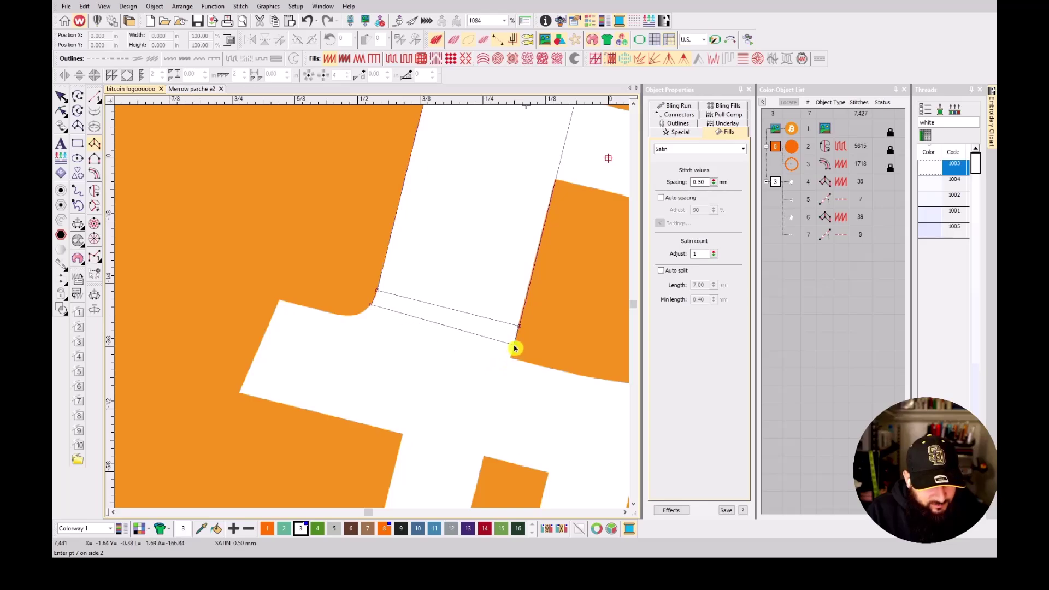
{"action": "scroll", "coordinate": [372, 306], "scroll_direction": "up", "scroll_amount": 3}
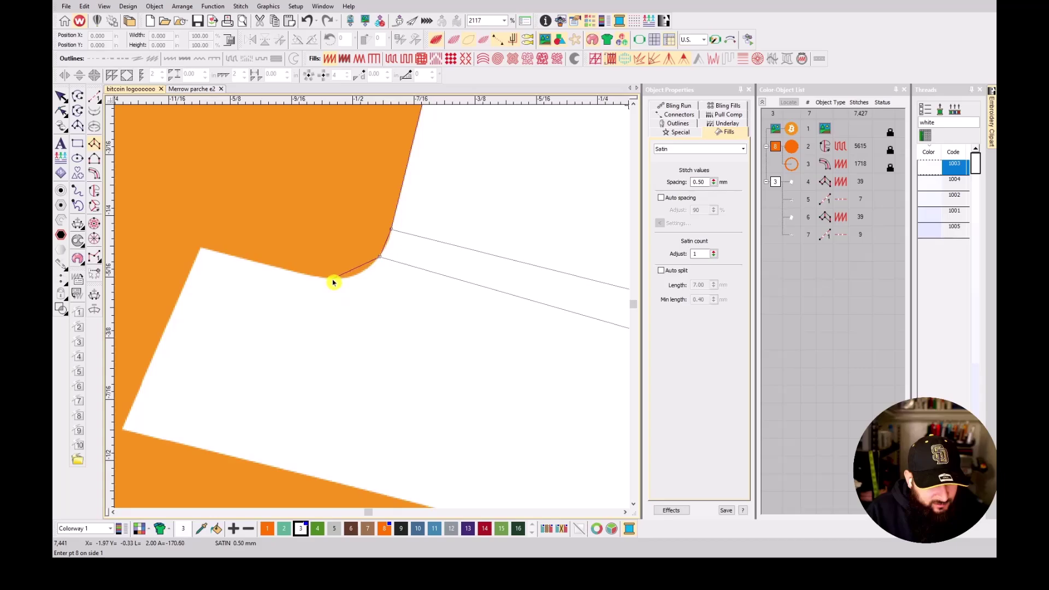
{"action": "left_click", "coordinate": [334, 282]}
{"action": "scroll", "coordinate": [475, 337], "scroll_direction": "down", "scroll_amount": 3}
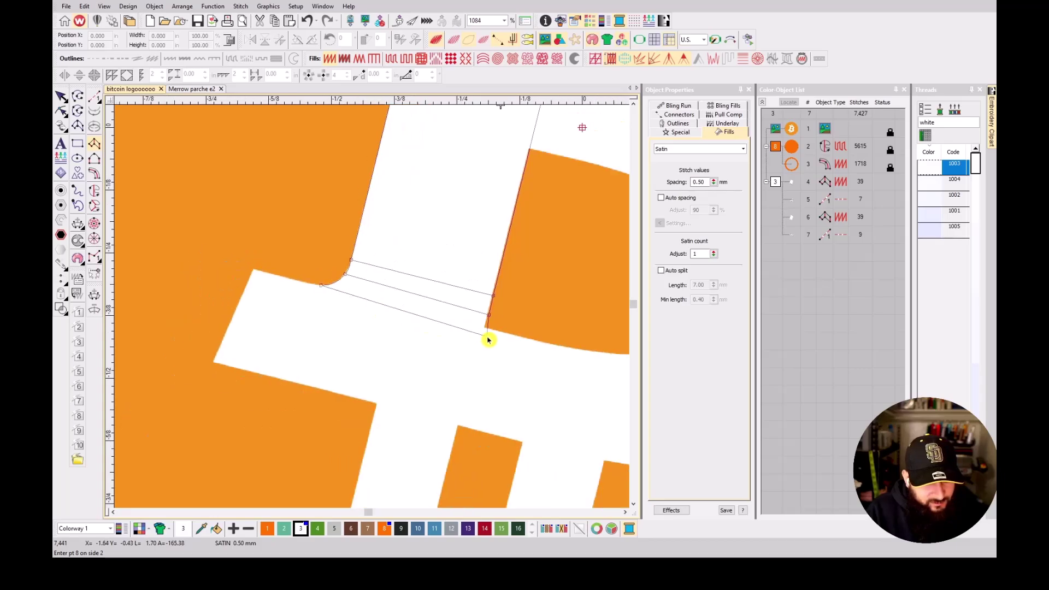
{"action": "scroll", "coordinate": [372, 310], "scroll_direction": "up", "scroll_amount": 3}
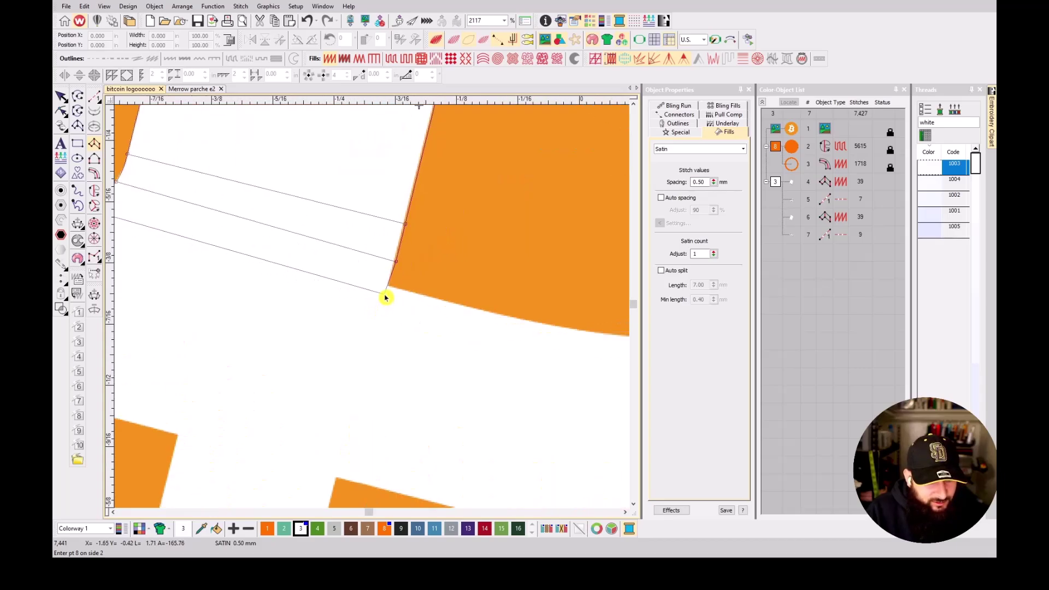
{"action": "left_click", "coordinate": [392, 289]}
- Finish the stem's column satin with a last point pair just below the lower counter's corner, and check the stitched preview
{"action": "scroll", "coordinate": [392, 289], "scroll_direction": "down", "scroll_amount": 3}
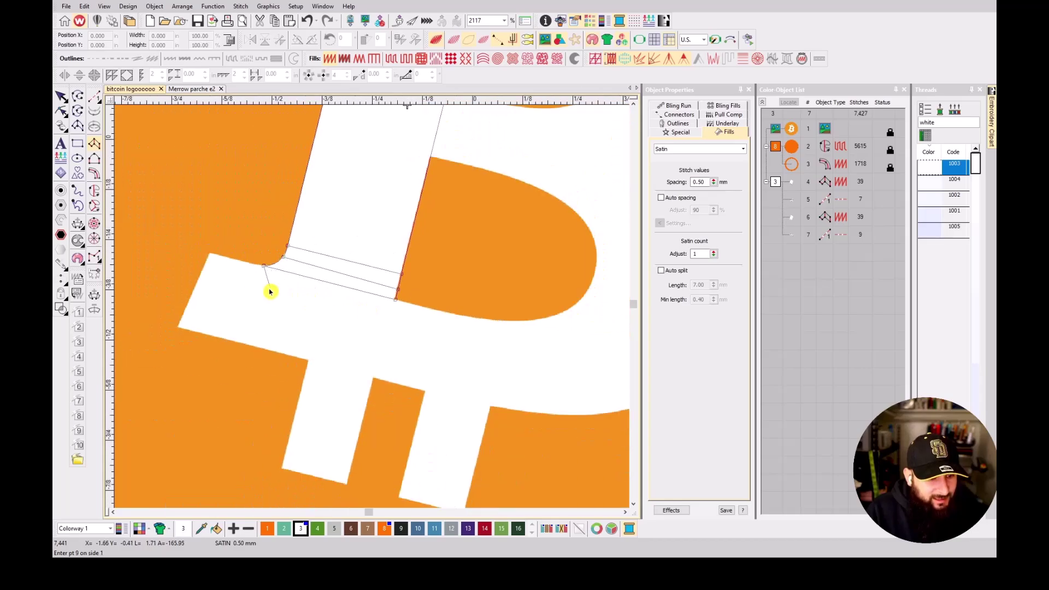
{"action": "scroll", "coordinate": [372, 307], "scroll_direction": "up", "scroll_amount": 2}
{"action": "left_click", "coordinate": [378, 312]}
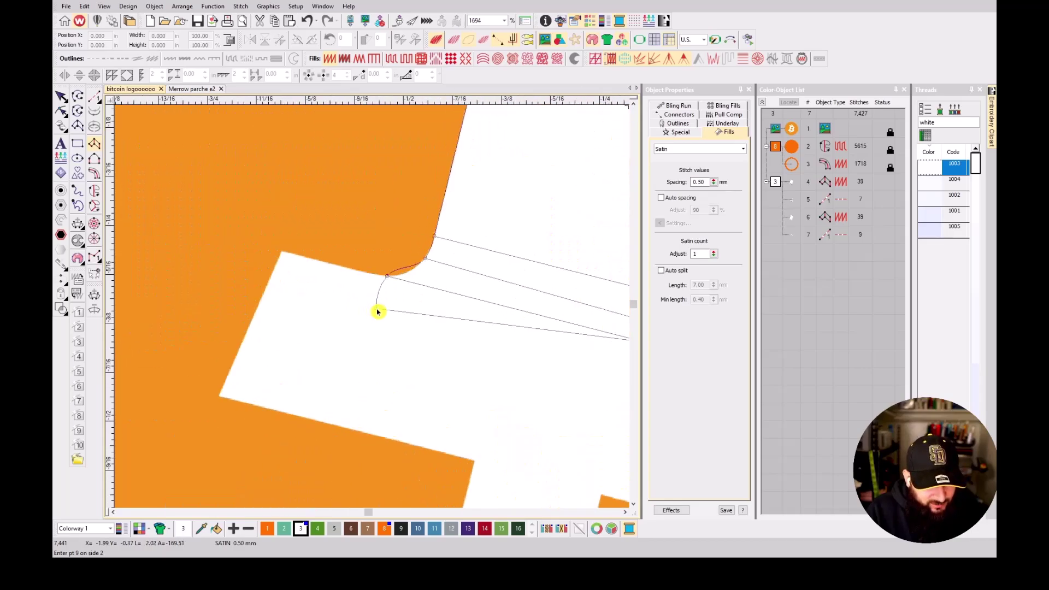
{"action": "scroll", "coordinate": [377, 311], "scroll_direction": "up", "scroll_amount": 2}
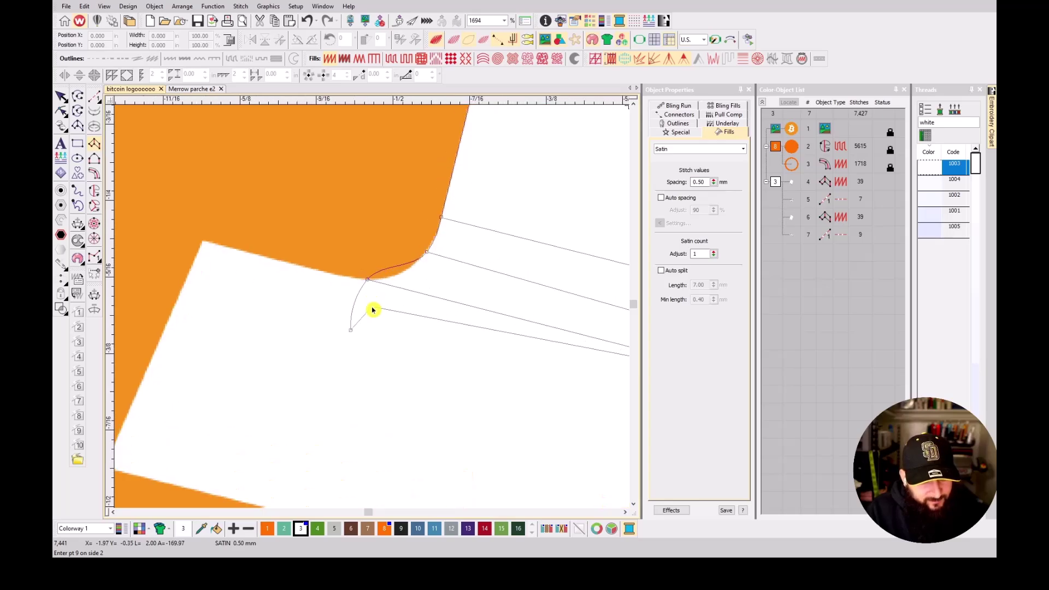
{"action": "scroll", "coordinate": [394, 350], "scroll_direction": "down", "scroll_amount": 4}
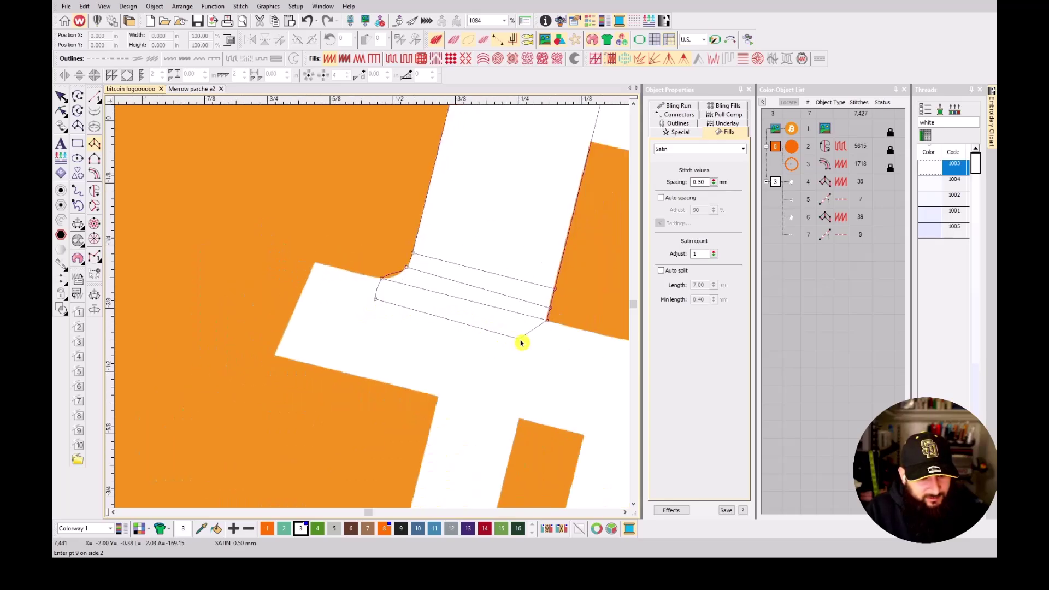
{"action": "left_click", "coordinate": [541, 341]}
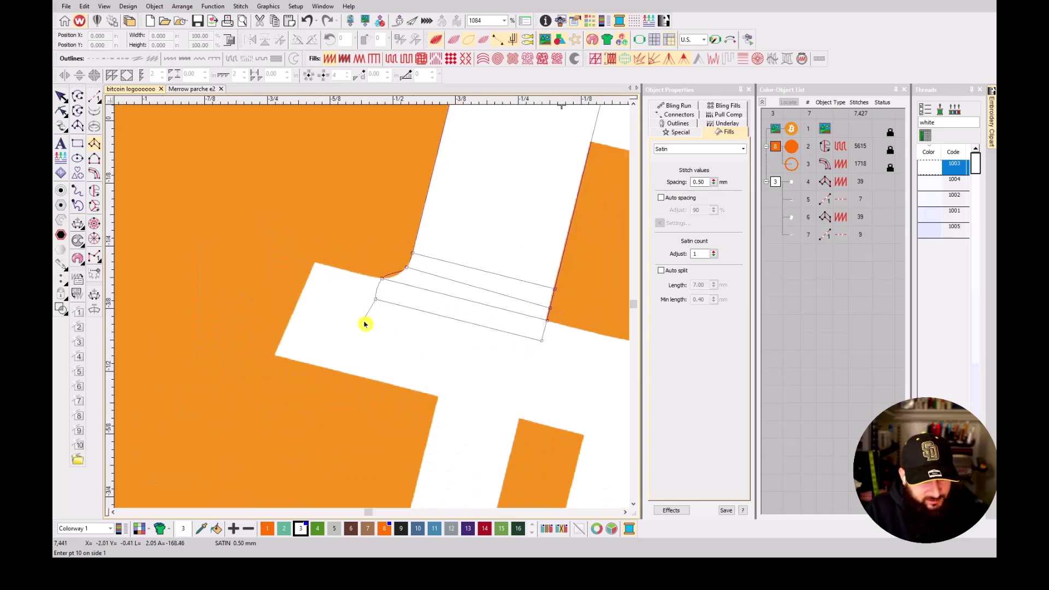
{"action": "key", "text": "Return"}
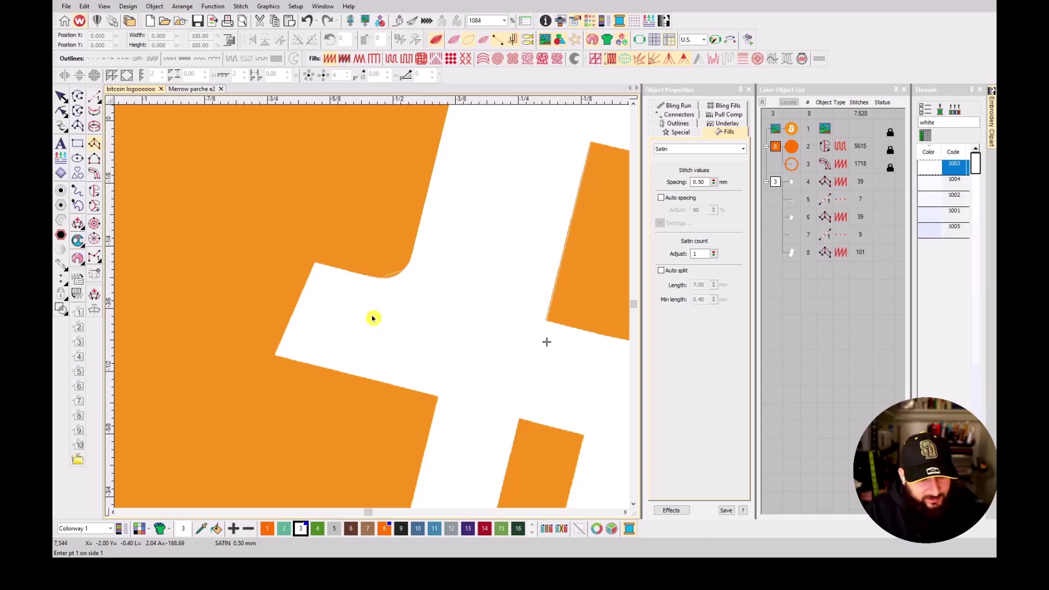
{"action": "key", "text": "t"}
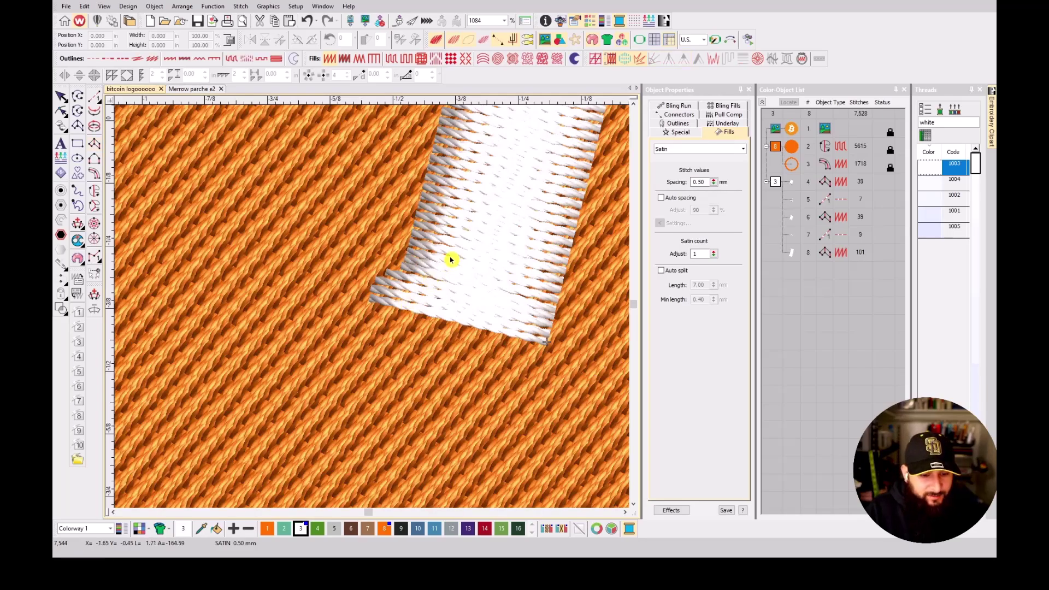
- Reshape the stem's column satin by moving and adding points so its edge follows the rounded lower corner
{"action": "key", "text": "Escape"}
{"action": "key", "text": "h"}
{"action": "key", "text": "s"}
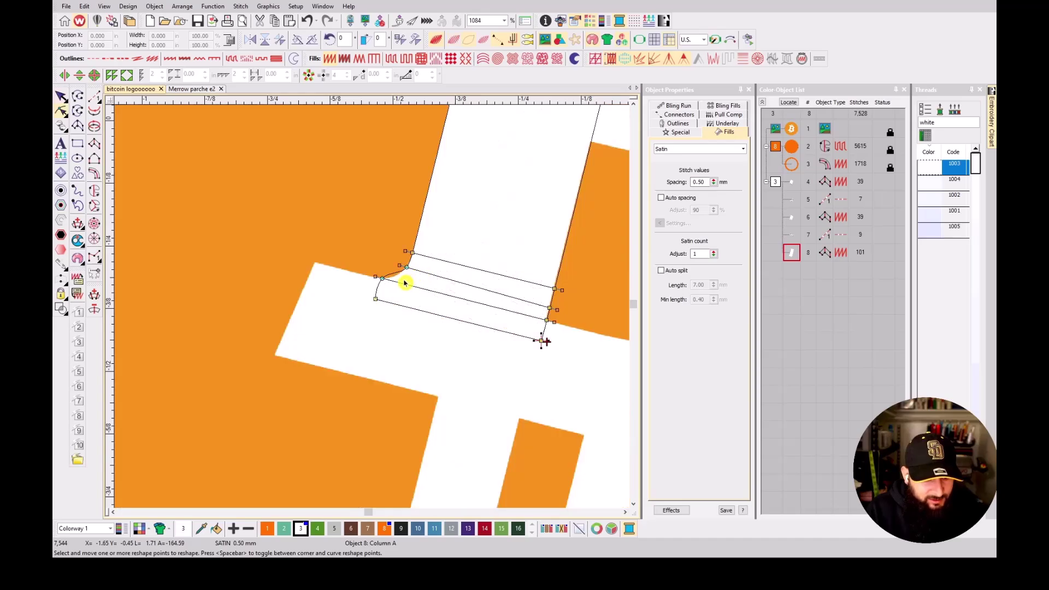
{"action": "scroll", "coordinate": [405, 282], "scroll_direction": "up", "scroll_amount": 5}
{"action": "left_click", "coordinate": [367, 277]}
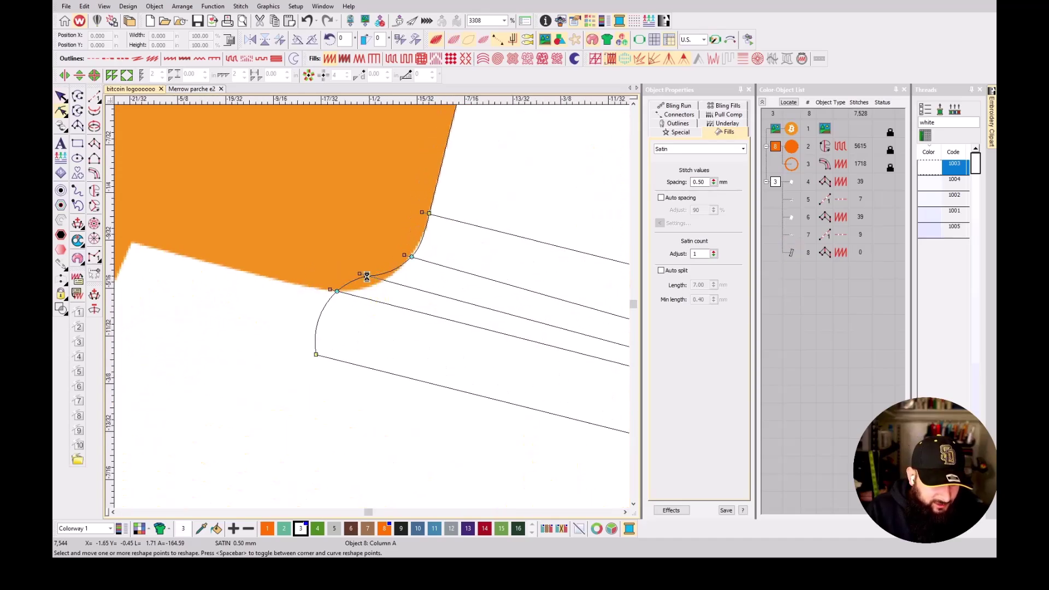
{"action": "left_click_drag", "start_coordinate": [367, 277], "coordinate": [376, 286]}
{"action": "left_click", "coordinate": [355, 290]}
{"action": "left_click", "coordinate": [351, 286]}
{"action": "left_click_drag", "start_coordinate": [350, 285], "coordinate": [351, 291]}
{"action": "scroll", "coordinate": [375, 304], "scroll_direction": "down", "scroll_amount": 3}
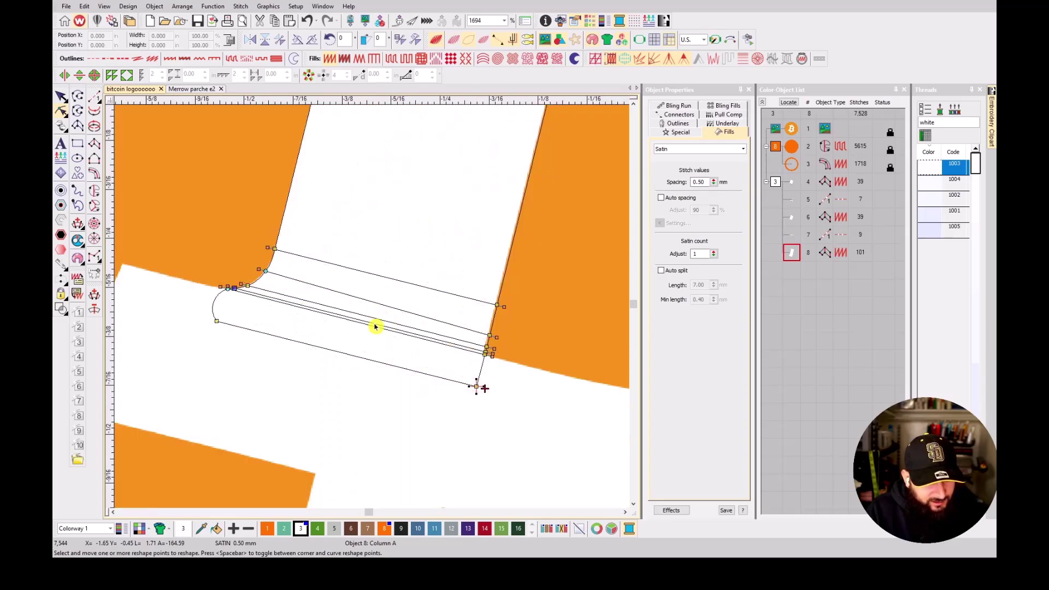
{"action": "scroll", "coordinate": [372, 310], "scroll_direction": "down", "scroll_amount": 3}
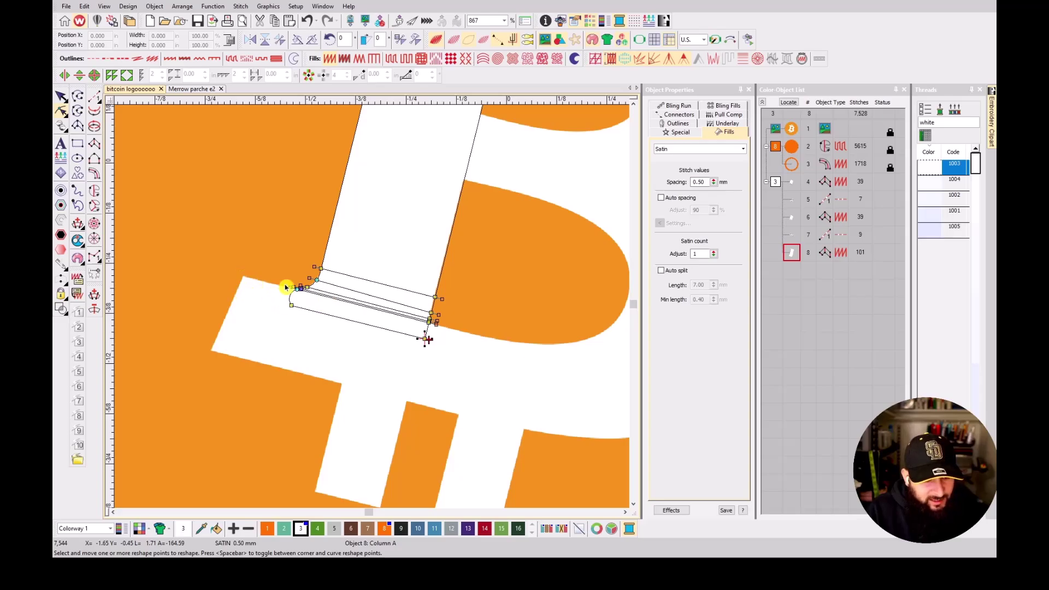
- Digitize a travel run from the lower end of the B's stem to the tip of the first lower prong
{"action": "left_click", "coordinate": [94, 98]}
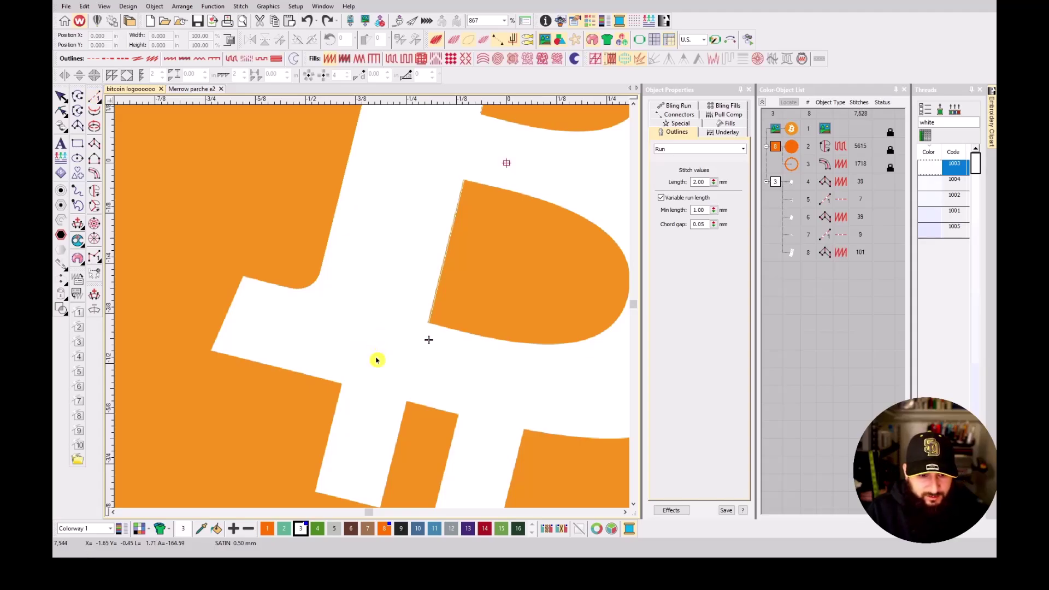
{"action": "left_click", "coordinate": [78, 97]}
{"action": "left_click", "coordinate": [94, 97]}
{"action": "left_click", "coordinate": [375, 337]}
{"action": "key", "text": "Return"}
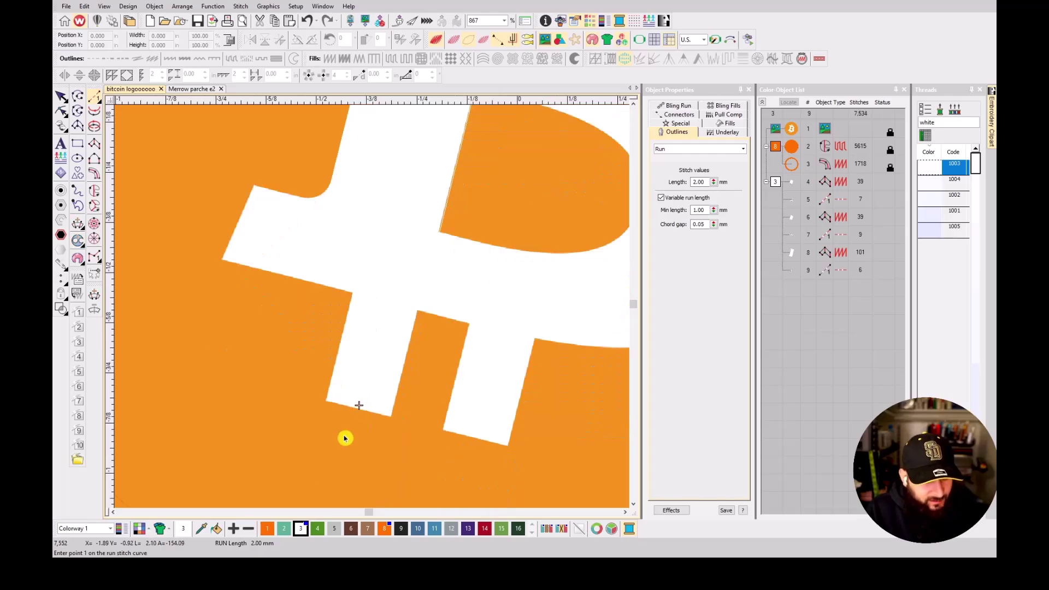
- Digitize a white column satin over the first lower prong, from its tip up into the letter body
{"action": "key", "text": "space"}
{"action": "scroll", "coordinate": [361, 432], "scroll_direction": "up", "scroll_amount": 3}
{"action": "left_click", "coordinate": [307, 253]}
{"action": "left_click", "coordinate": [438, 283]}
{"action": "key", "text": "Return"}
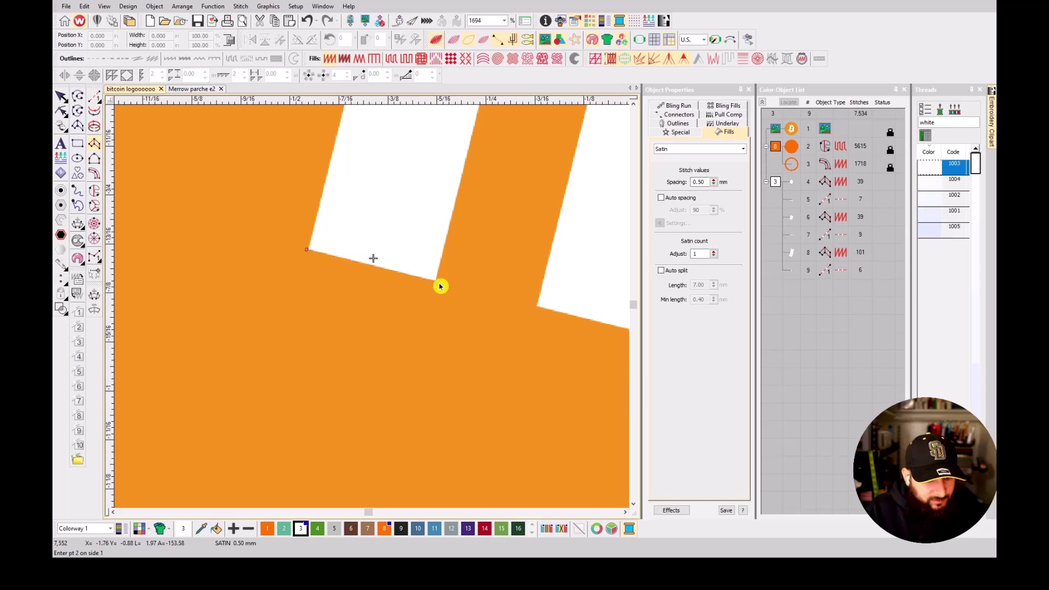
{"action": "scroll", "coordinate": [358, 297], "scroll_direction": "down", "scroll_amount": 1}
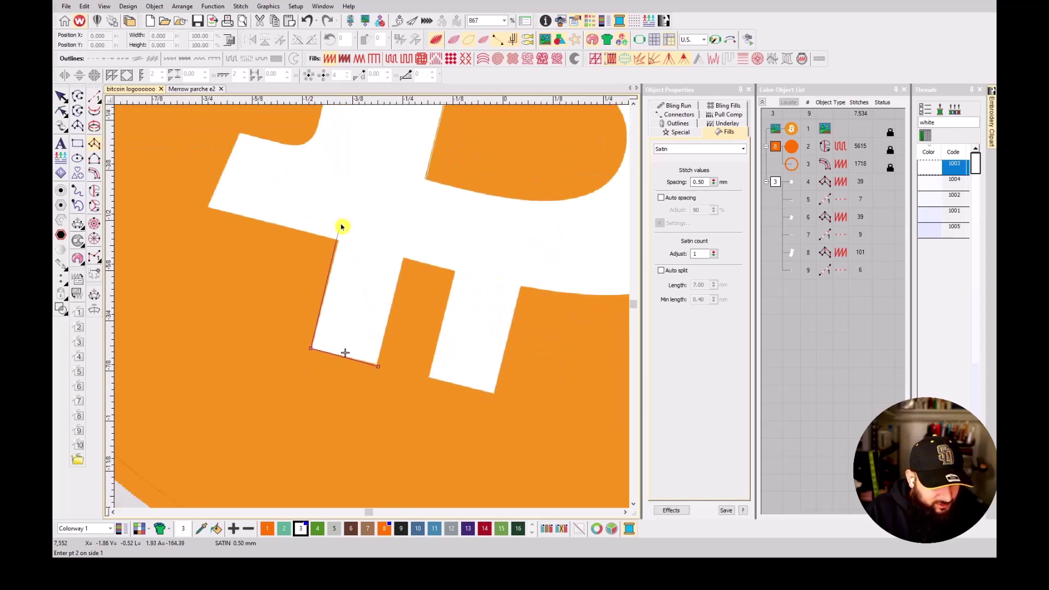
{"action": "scroll", "coordinate": [342, 227], "scroll_direction": "up", "scroll_amount": 1}
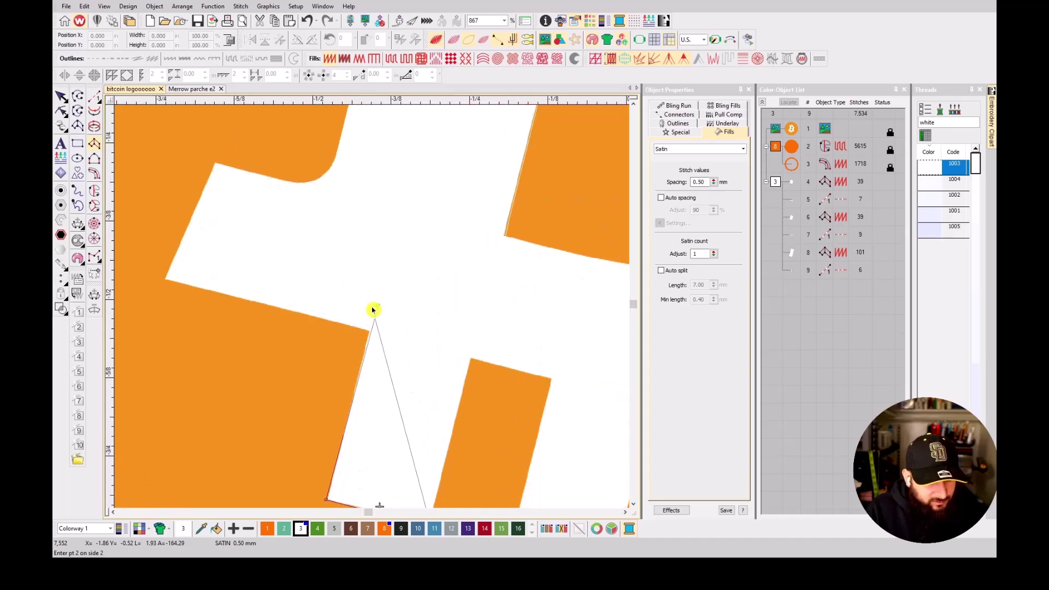
{"action": "left_click", "coordinate": [372, 298]}
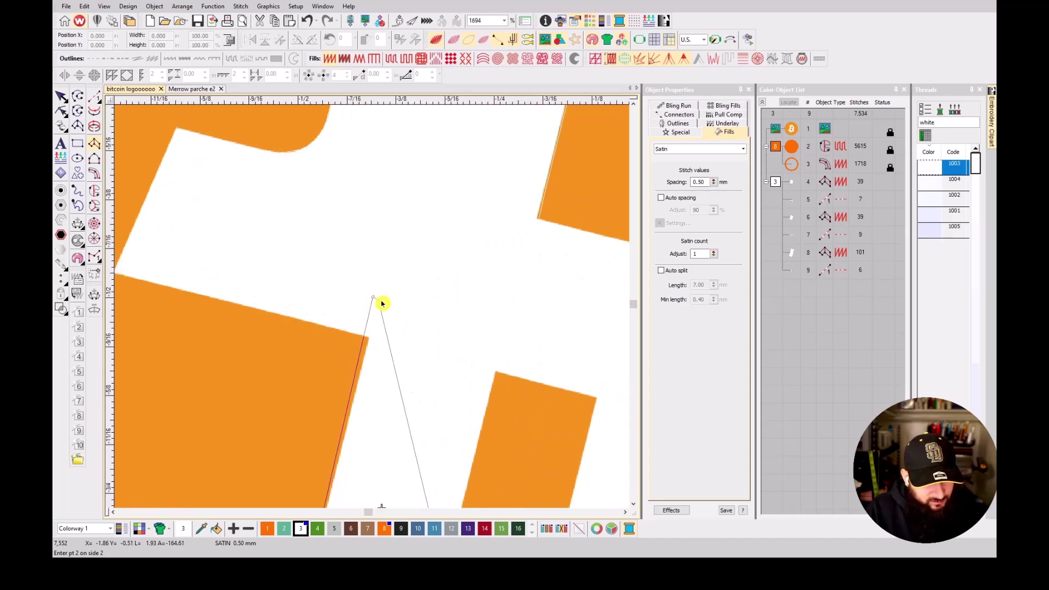
{"action": "key", "text": "Return"}
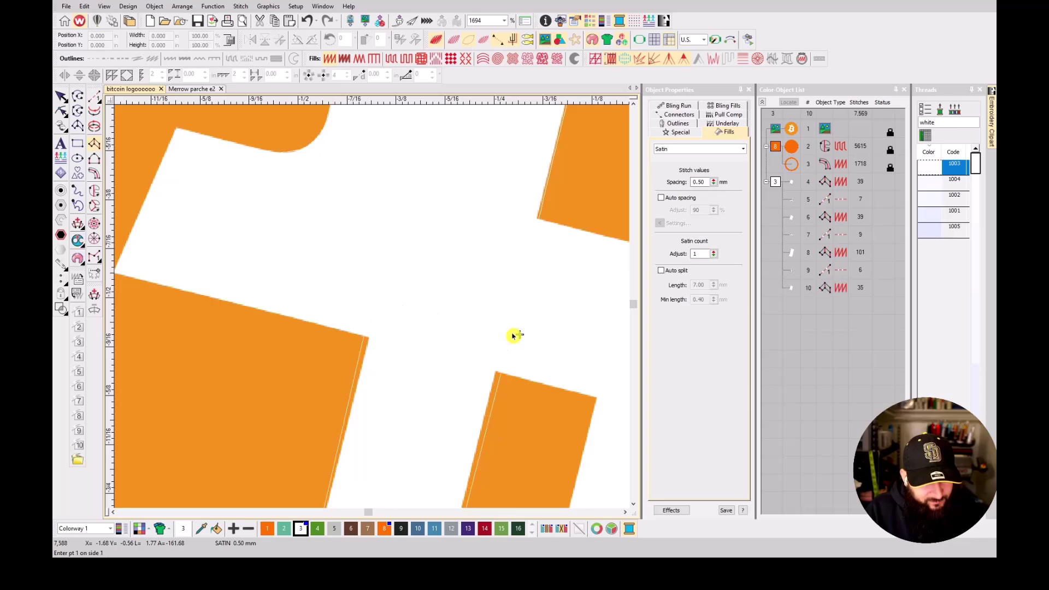
- Digitize a travel run from the base of the first lower prong across to the second lower prong and down to its tip
{"action": "scroll", "coordinate": [370, 306], "scroll_direction": "down", "scroll_amount": 2}
{"action": "left_click", "coordinate": [372, 309]}
{"action": "left_click", "coordinate": [431, 316]}
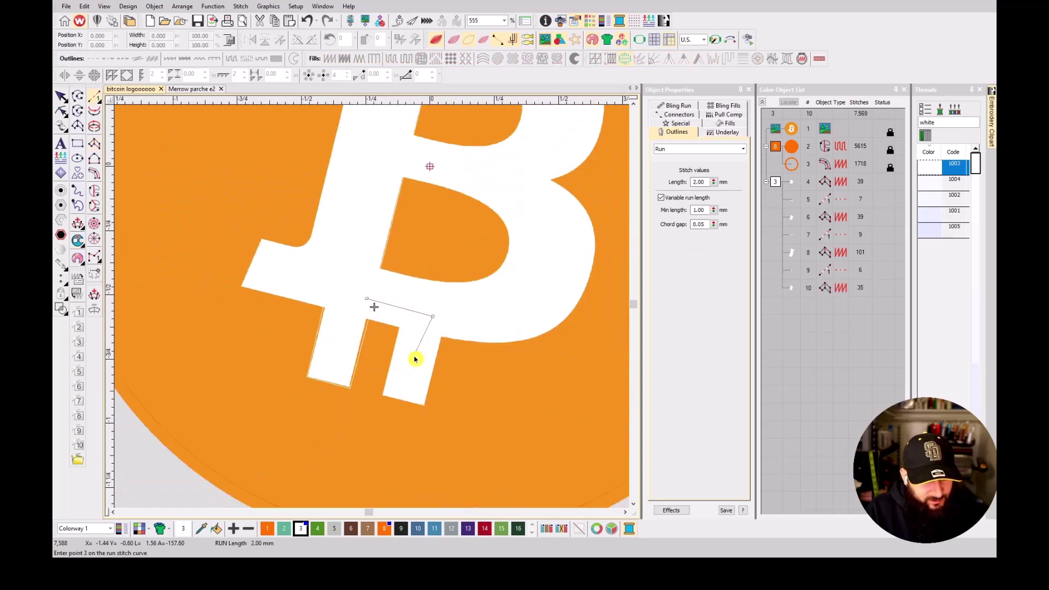
{"action": "left_click", "coordinate": [408, 399]}
{"action": "key", "text": "Return"}
- Digitize a white column satin over the second lower prong, slightly wider than the artwork, from its tip into the letter body, checking the stitched preview
{"action": "key", "text": "space"}
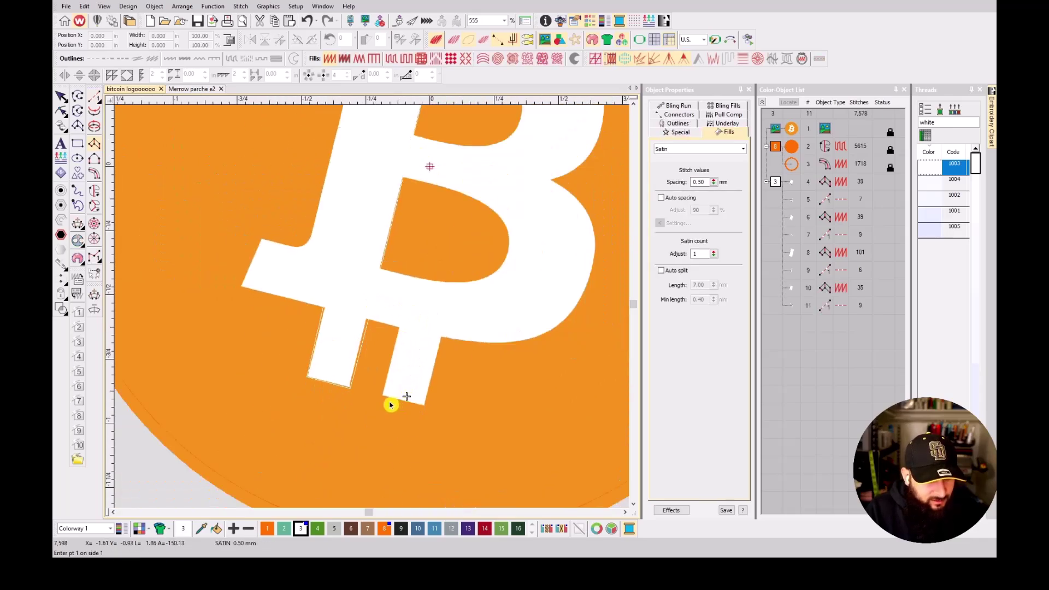
{"action": "scroll", "coordinate": [391, 404], "scroll_direction": "up", "scroll_amount": 2}
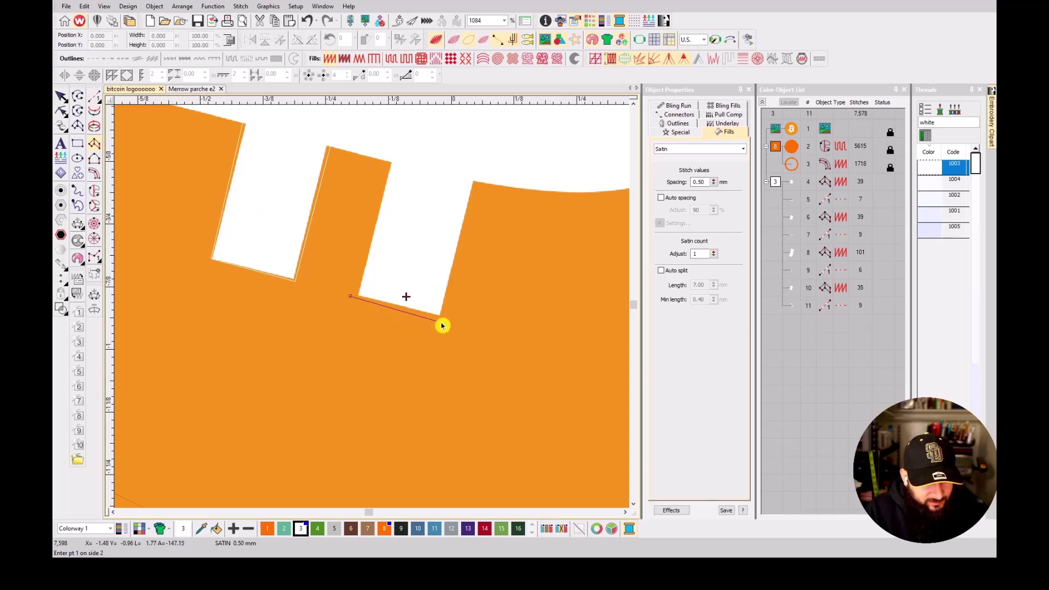
{"action": "key", "text": "s"}
{"action": "scroll", "coordinate": [400, 137], "scroll_direction": "up", "scroll_amount": 2}
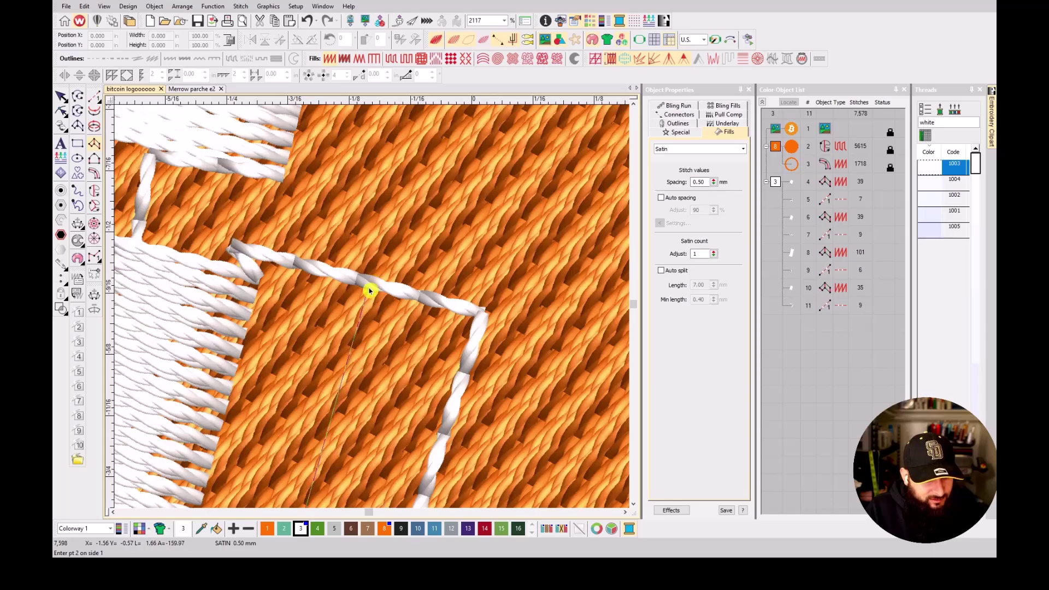
{"action": "left_click", "coordinate": [368, 294]}
{"action": "scroll", "coordinate": [433, 327], "scroll_direction": "down", "scroll_amount": 2}
{"action": "key", "text": "t"}
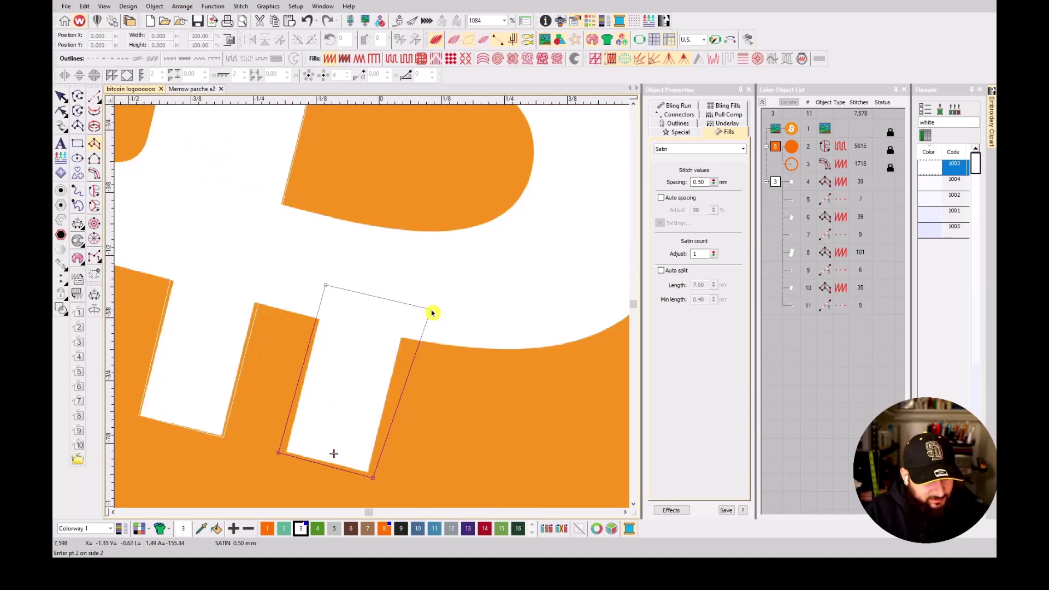
{"action": "key", "text": "t"}
{"action": "key", "text": "t"}
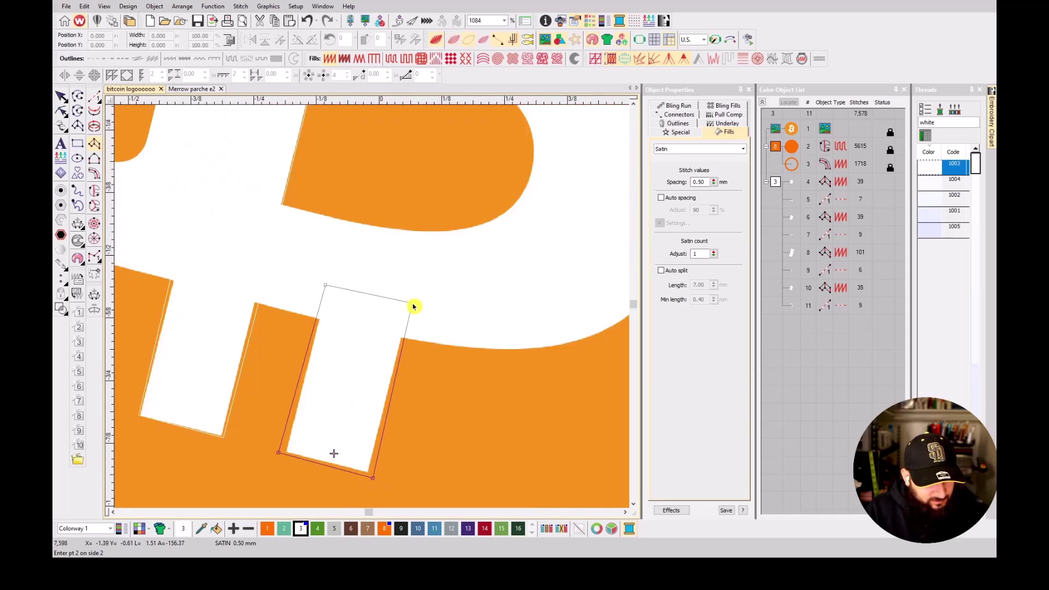
{"action": "key", "text": "Return"}
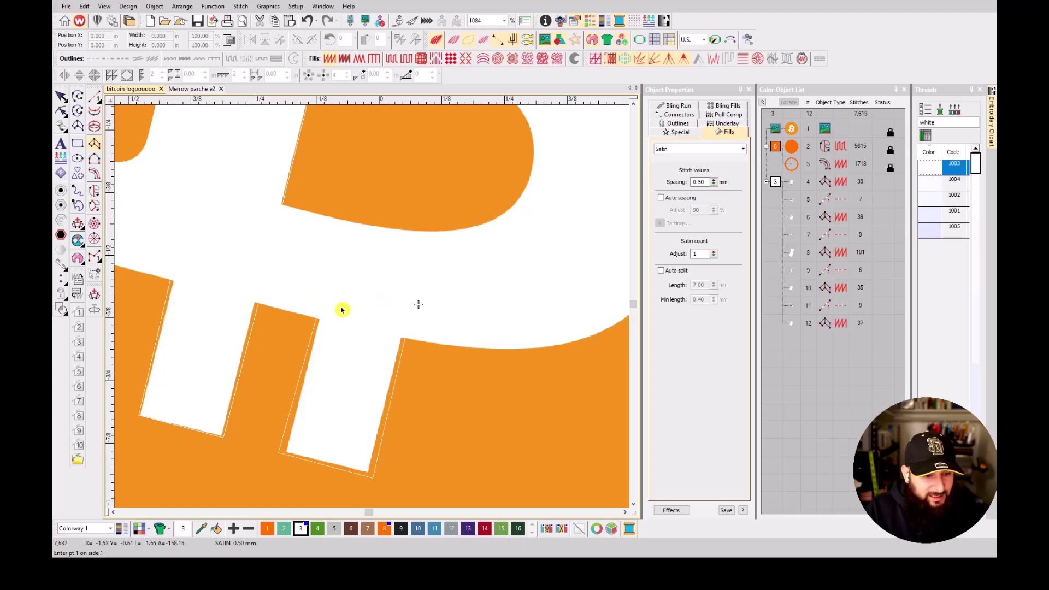
{"action": "key", "text": "t"}
{"action": "scroll", "coordinate": [342, 310], "scroll_direction": "down", "scroll_amount": 2}
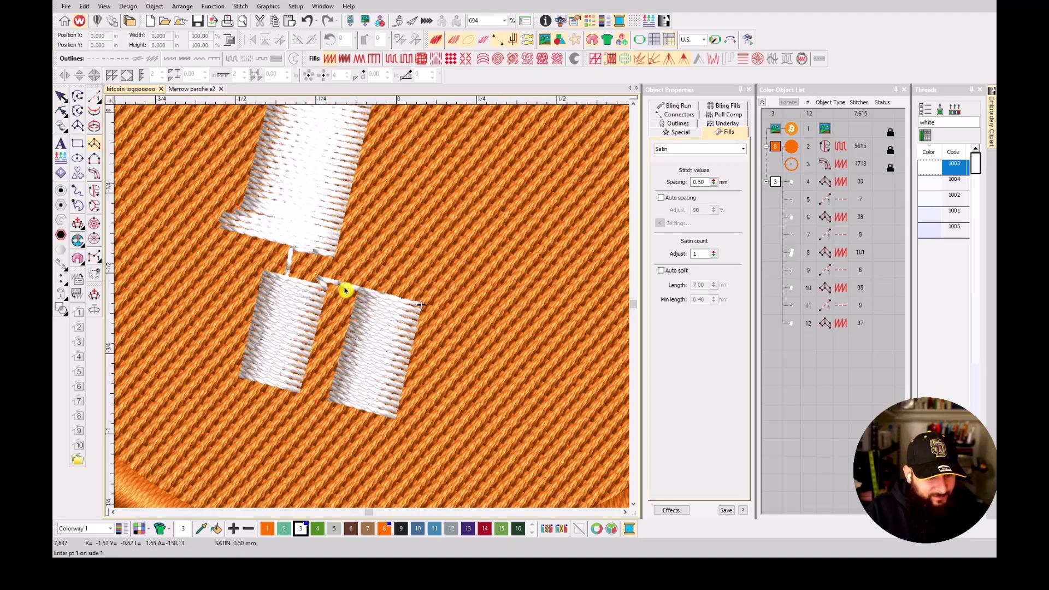
- Digitize a curved travel run from the second lower prong's base around the lower bowl and back along the middle bar to the stem
{"action": "left_click", "coordinate": [94, 98]}
{"action": "key", "text": "t"}
{"action": "left_click", "coordinate": [437, 299]}
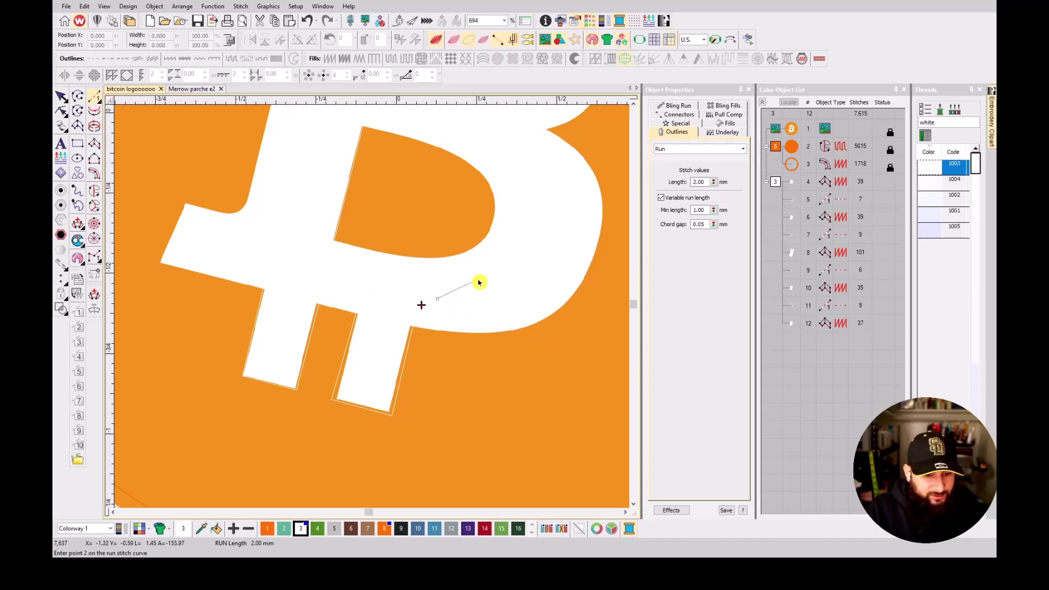
{"action": "right_click", "coordinate": [518, 276]}
{"action": "left_click", "coordinate": [536, 206]}
{"action": "left_click", "coordinate": [533, 172]}
{"action": "left_click", "coordinate": [527, 156]}
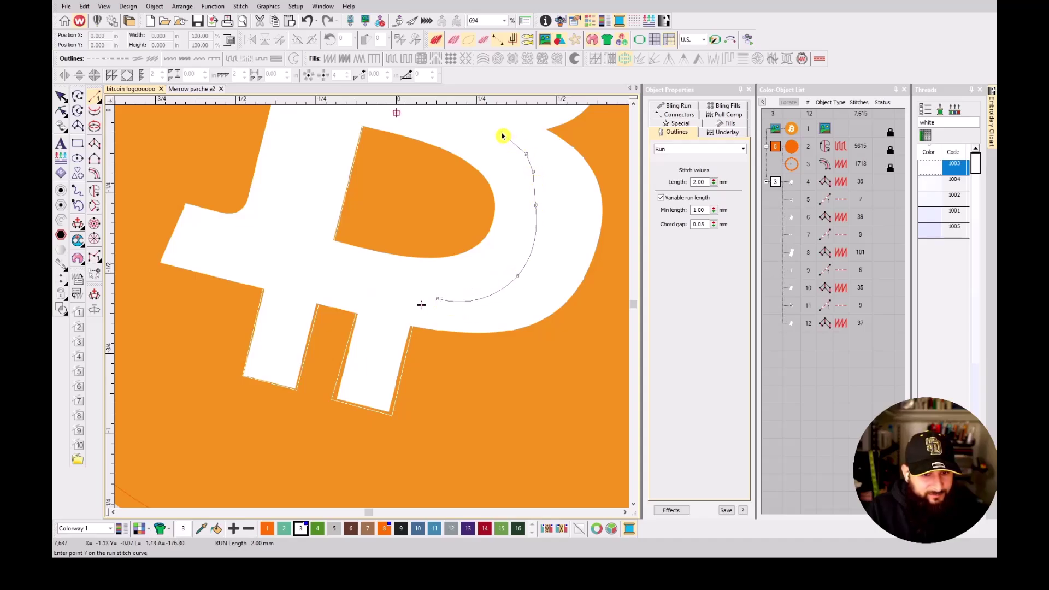
{"action": "left_click", "coordinate": [502, 133]}
{"action": "key", "text": "Return"}
- Finish the travel run at the stem and digitize a white column satin along the middle bar, from the stem to where the bowls meet
{"action": "key", "text": "space"}
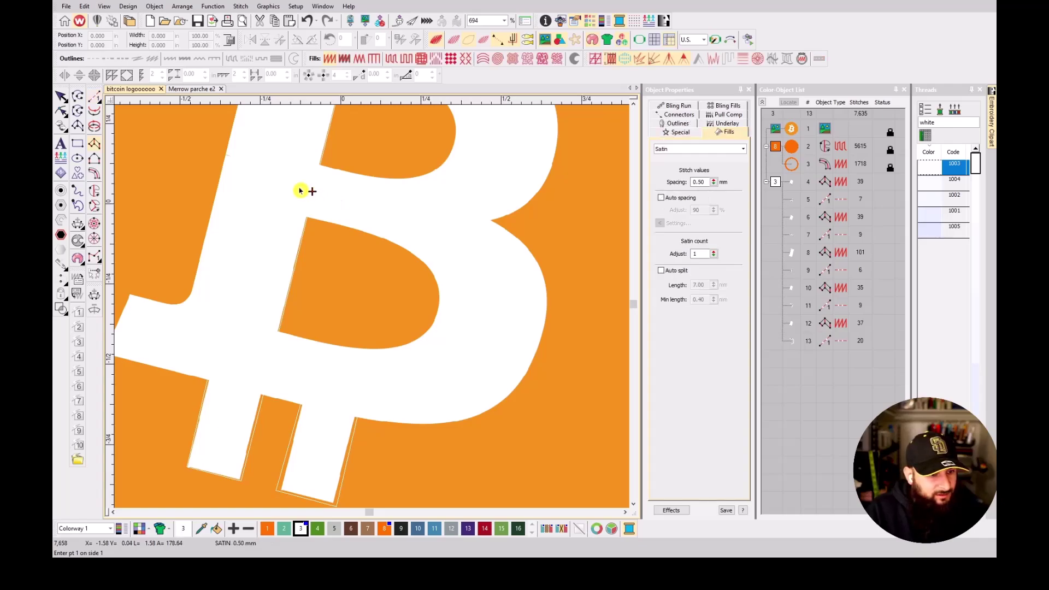
{"action": "scroll", "coordinate": [311, 191], "scroll_direction": "up", "scroll_amount": 2}
{"action": "key", "text": "s"}
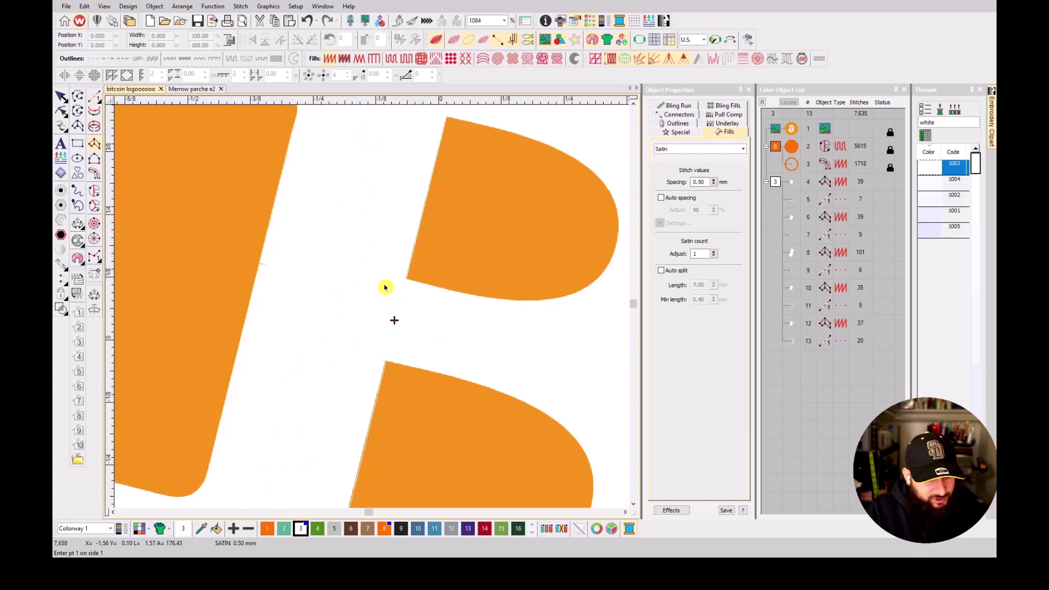
{"action": "left_click", "coordinate": [377, 271]}
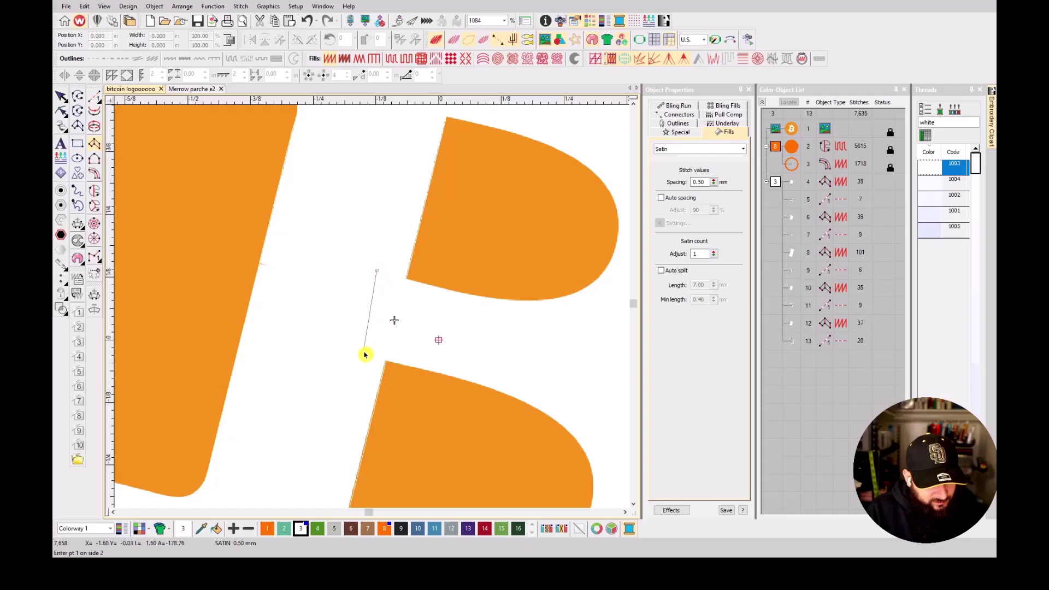
{"action": "left_click", "coordinate": [355, 355]}
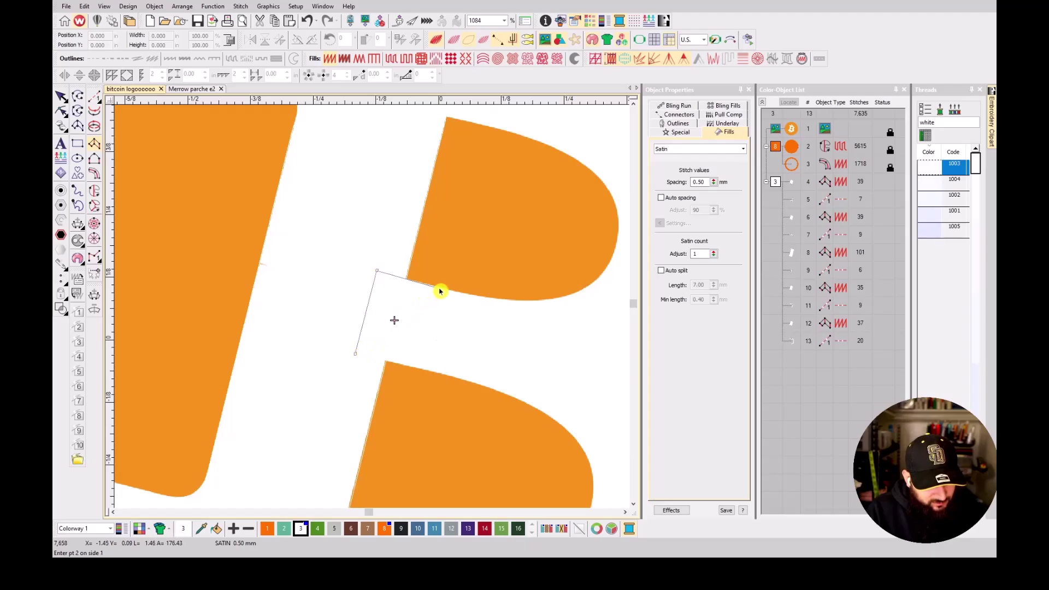
{"action": "left_click", "coordinate": [430, 372]}
{"action": "left_click", "coordinate": [500, 299]}
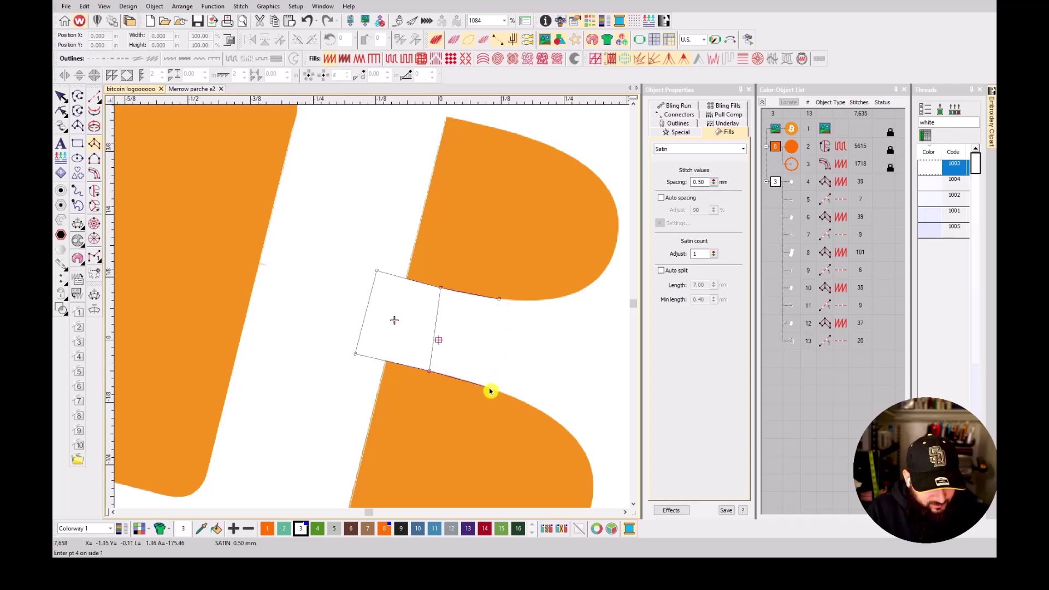
{"action": "left_click", "coordinate": [569, 296]}
{"action": "left_click", "coordinate": [545, 416]}
{"action": "scroll", "coordinate": [371, 307], "scroll_direction": "down", "scroll_amount": 3}
{"action": "scroll", "coordinate": [375, 262], "scroll_direction": "up", "scroll_amount": 3}
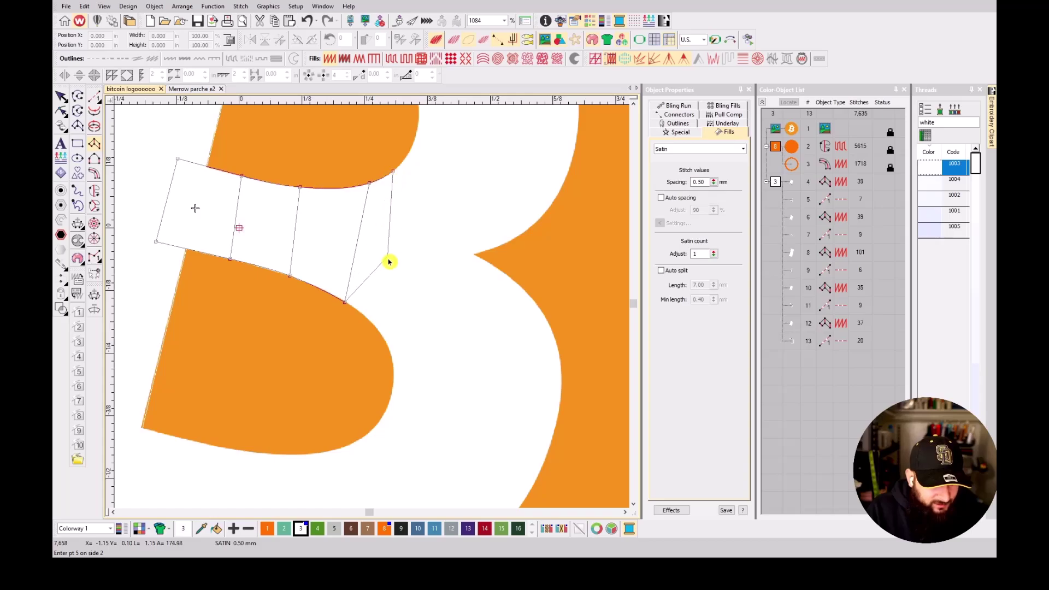
{"action": "left_click", "coordinate": [373, 324]}
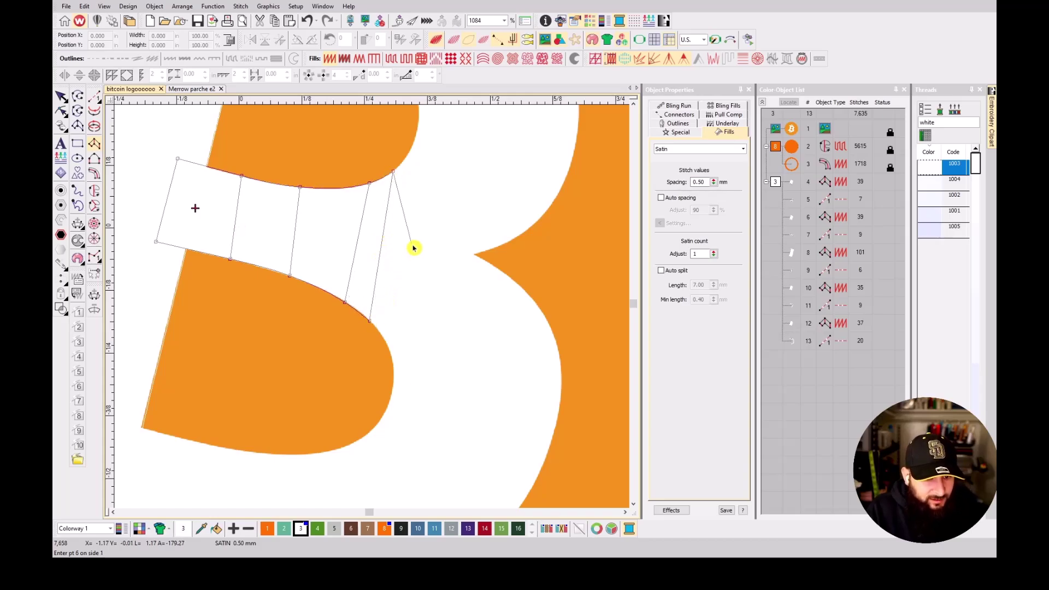
{"action": "key", "text": "Return"}
{"action": "key", "text": "s"}
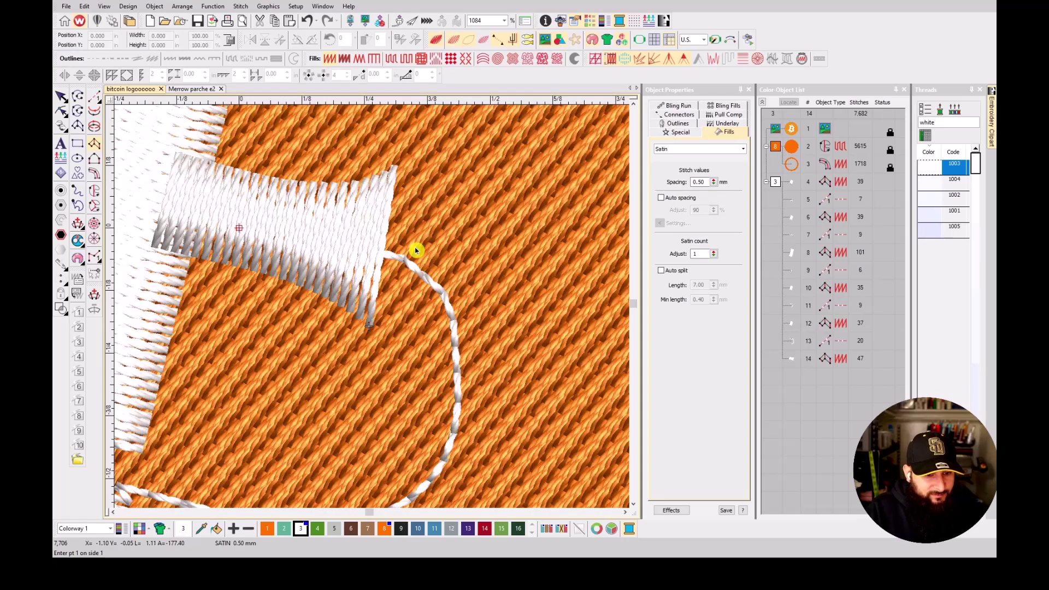
- Digitize a travel run from the middle bar's end down around the lower bowl and along the bottom bar to the lower foot's tip
{"action": "scroll", "coordinate": [416, 251], "scroll_direction": "down", "scroll_amount": 3}
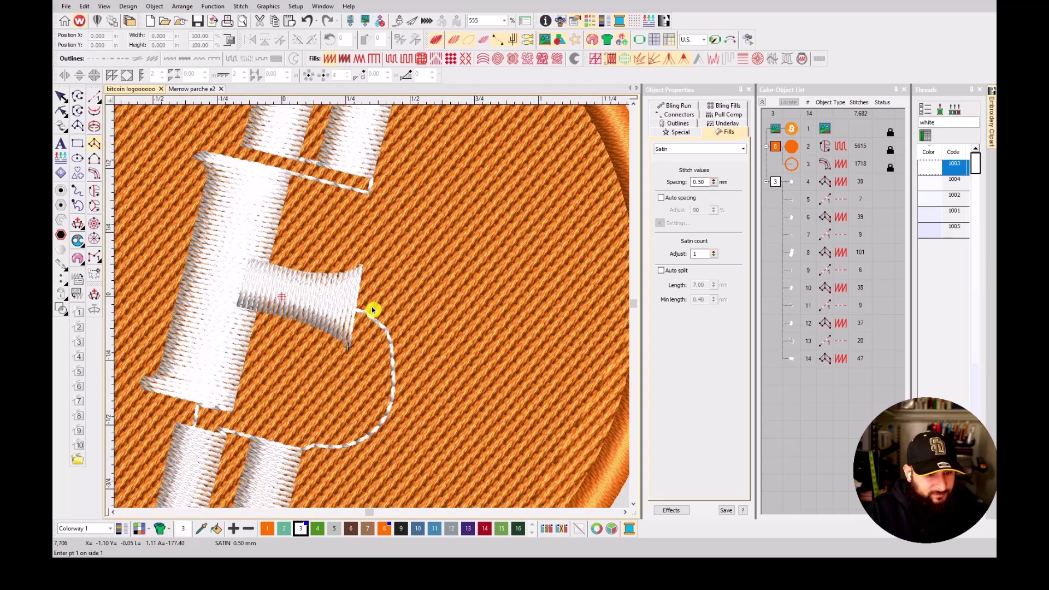
{"action": "left_click", "coordinate": [96, 98]}
{"action": "key", "text": "t"}
{"action": "left_click", "coordinate": [401, 385]}
{"action": "left_click", "coordinate": [361, 439]}
{"action": "left_click", "coordinate": [303, 432]}
{"action": "left_click_drag", "start_coordinate": [135, 403], "coordinate": [251, 355]}
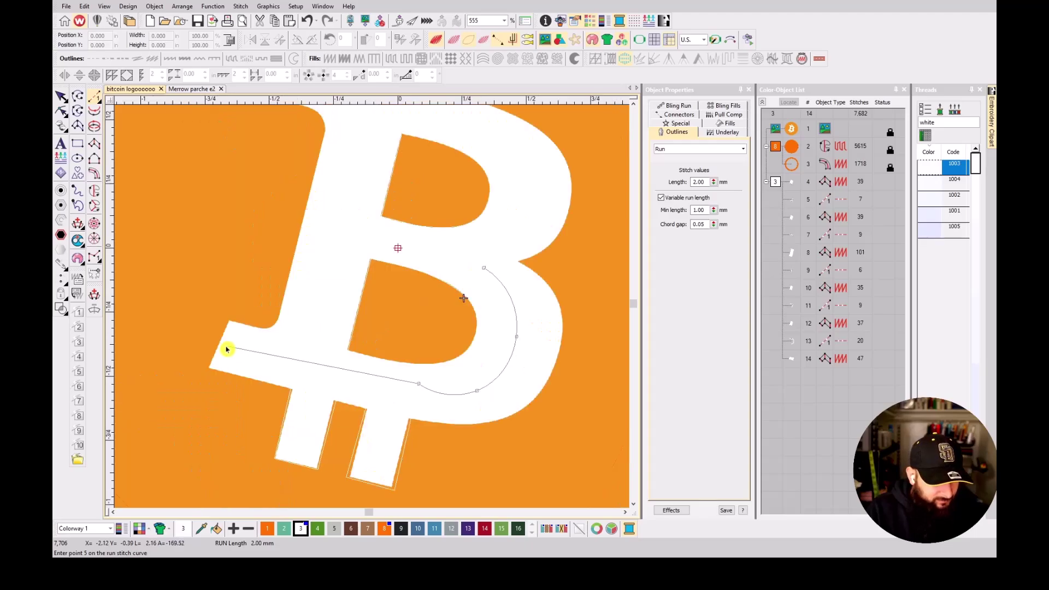
{"action": "key", "text": "Return"}
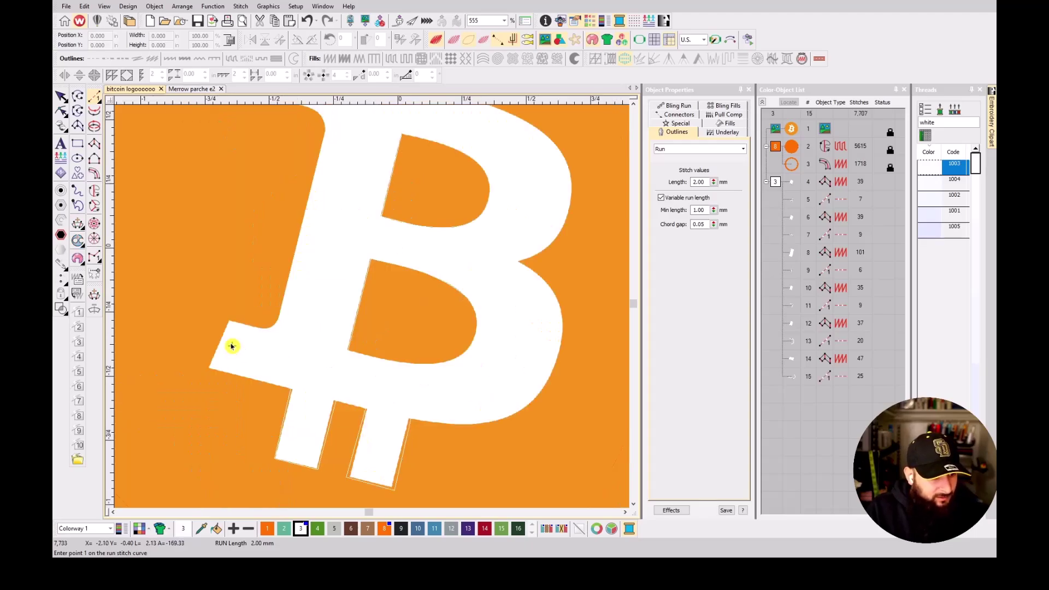
- Start a white column satin at the lower foot's tip, slightly outside the artwork, and carry it along the bottom bar past the first prong
{"action": "left_click", "coordinate": [94, 144]}
{"action": "scroll", "coordinate": [227, 363], "scroll_direction": "up", "scroll_amount": 2}
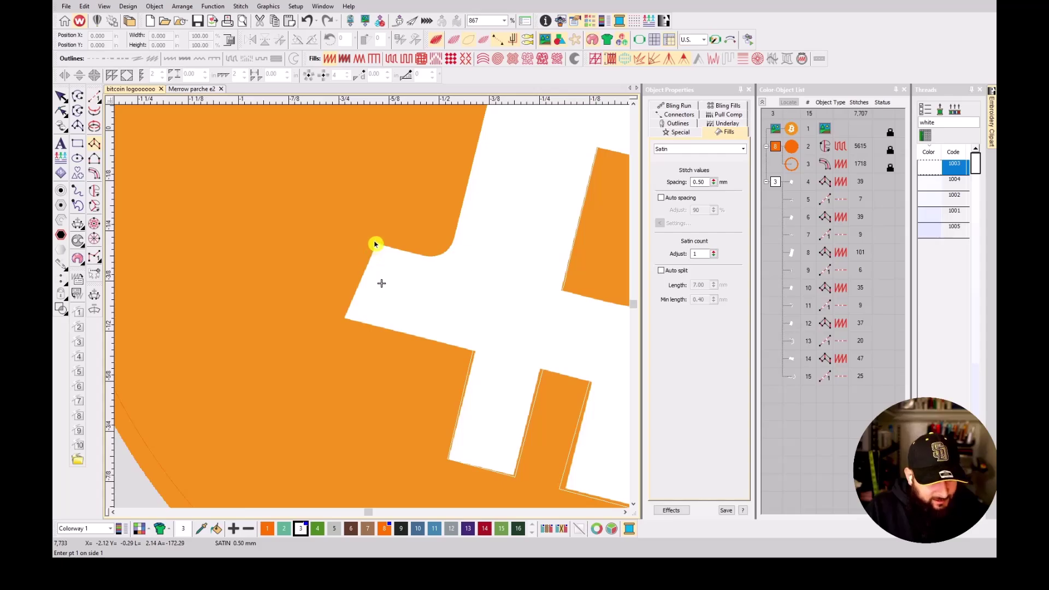
{"action": "left_click", "coordinate": [340, 320]}
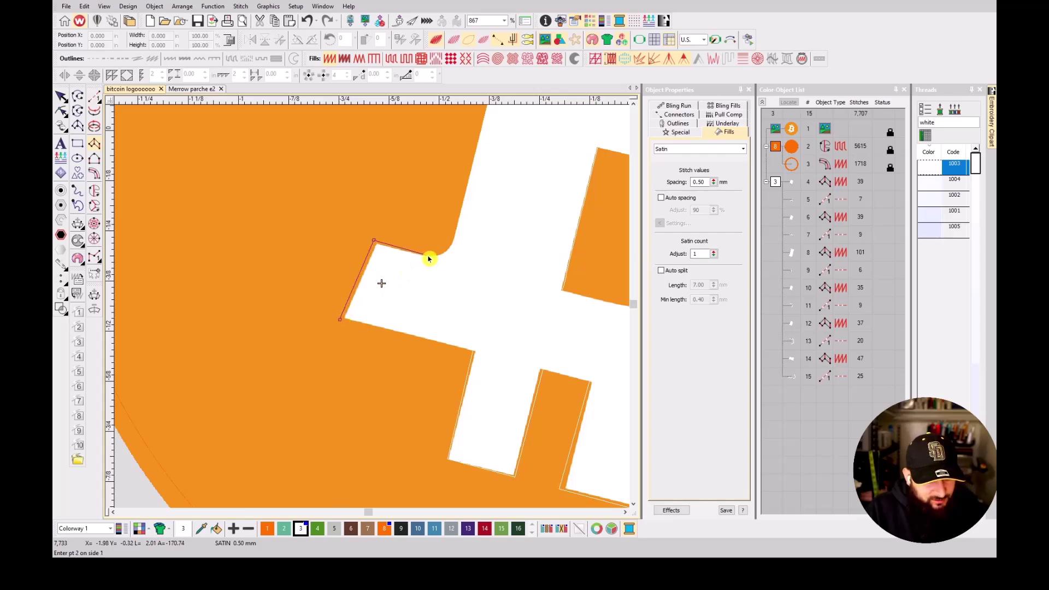
{"action": "key", "text": "s"}
{"action": "key", "text": "s"}
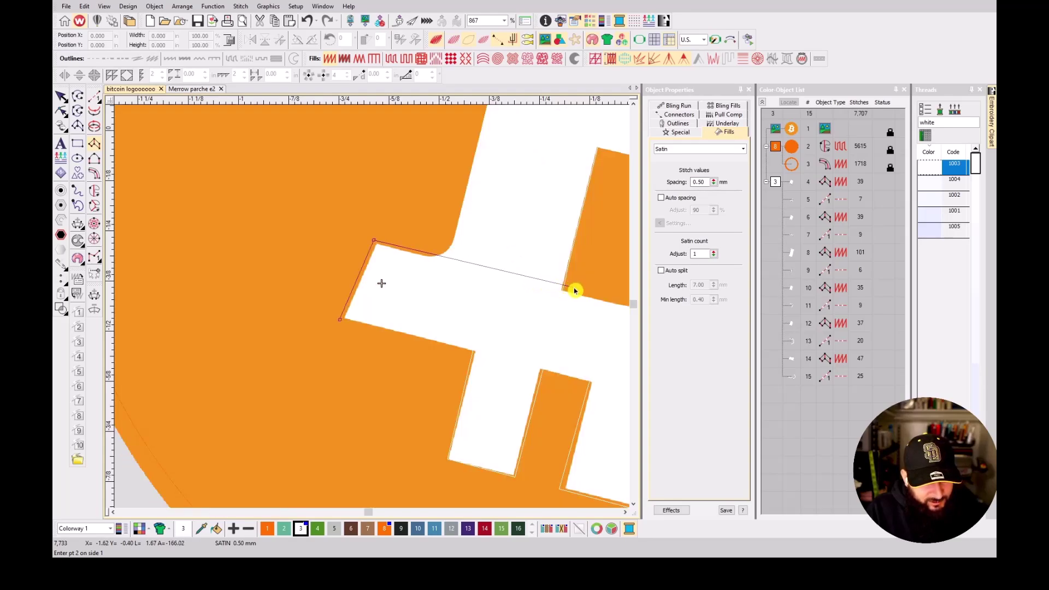
{"action": "left_click", "coordinate": [580, 289]}
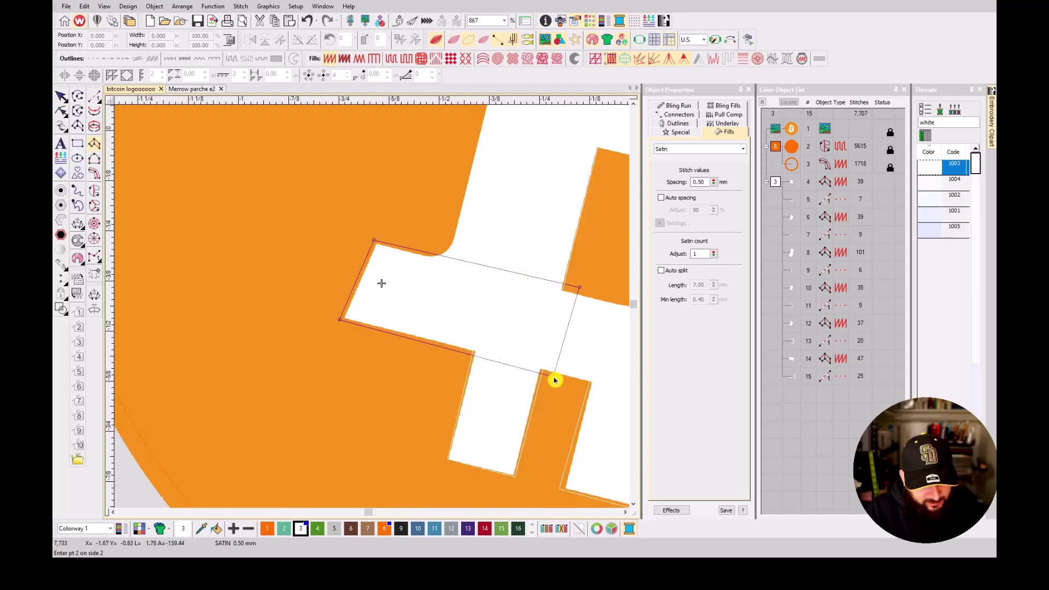
{"action": "left_click", "coordinate": [554, 377]}
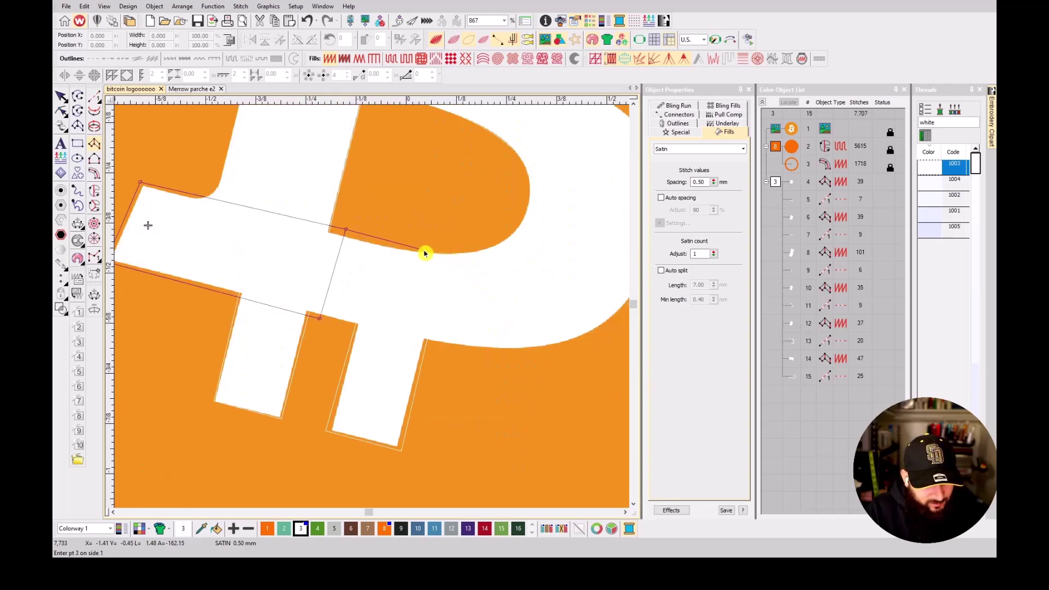
- Extend the bottom bar's column satin past the second prong into the start of the lower bowl, following both curved edges
{"action": "key", "text": "BackSpace"}
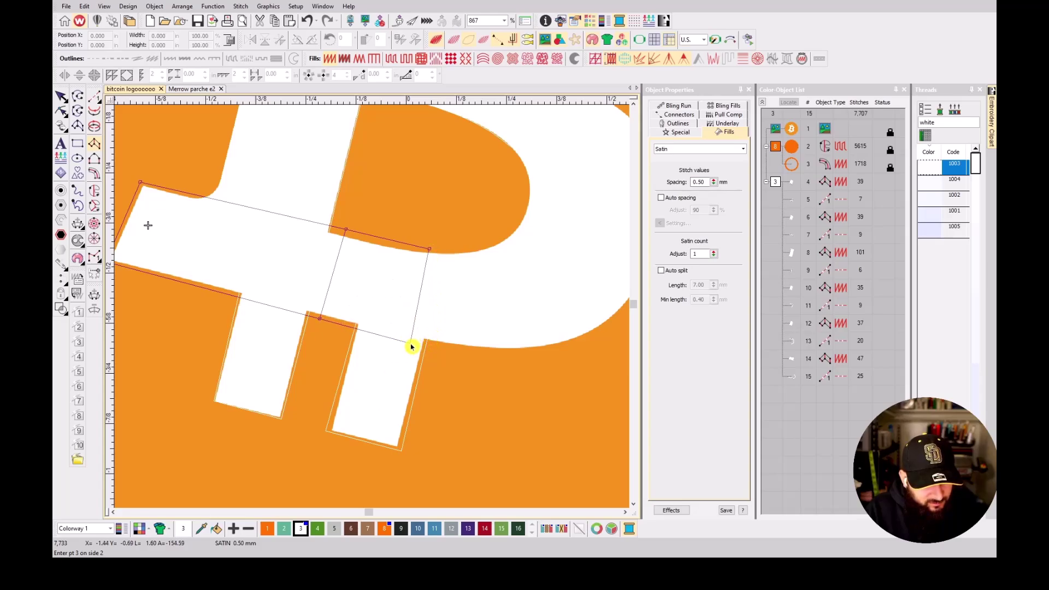
{"action": "left_click", "coordinate": [411, 344]}
{"action": "left_click", "coordinate": [495, 244]}
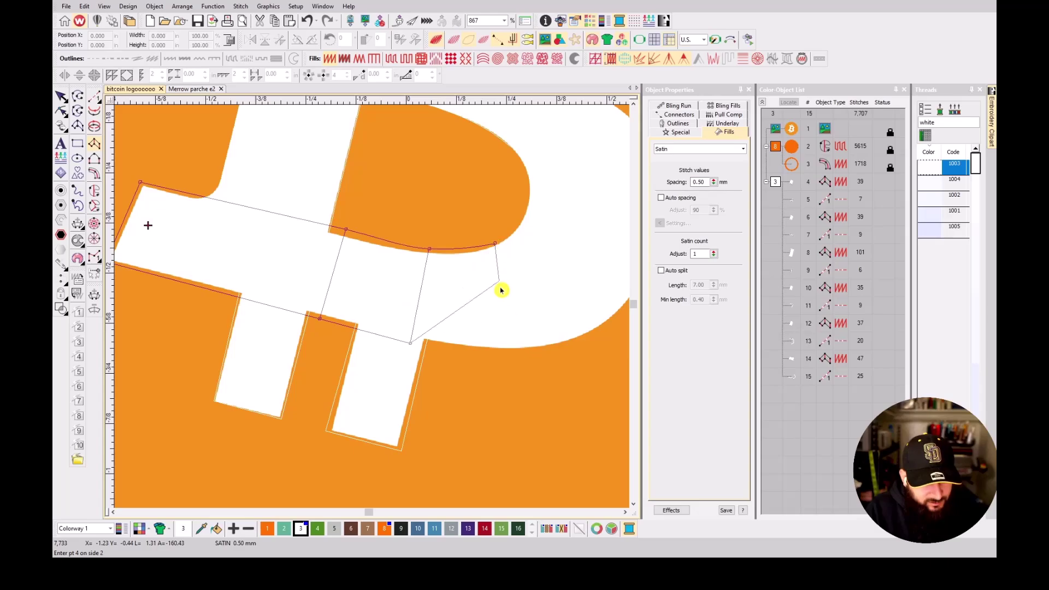
{"action": "left_click", "coordinate": [506, 351]}
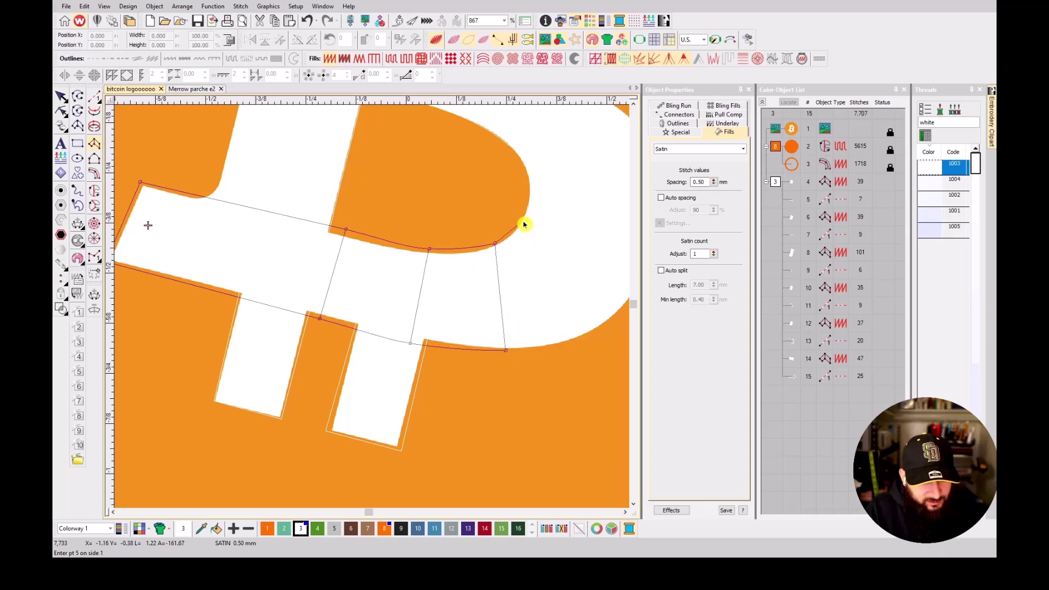
{"action": "left_click", "coordinate": [530, 198]}
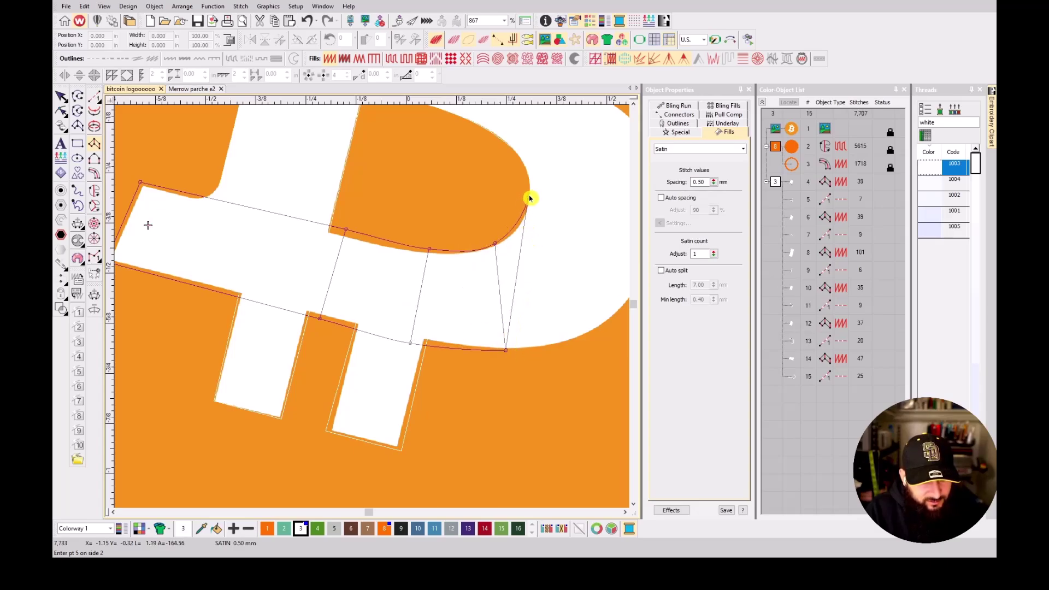
{"action": "scroll", "coordinate": [529, 199], "scroll_direction": "down", "scroll_amount": 3}
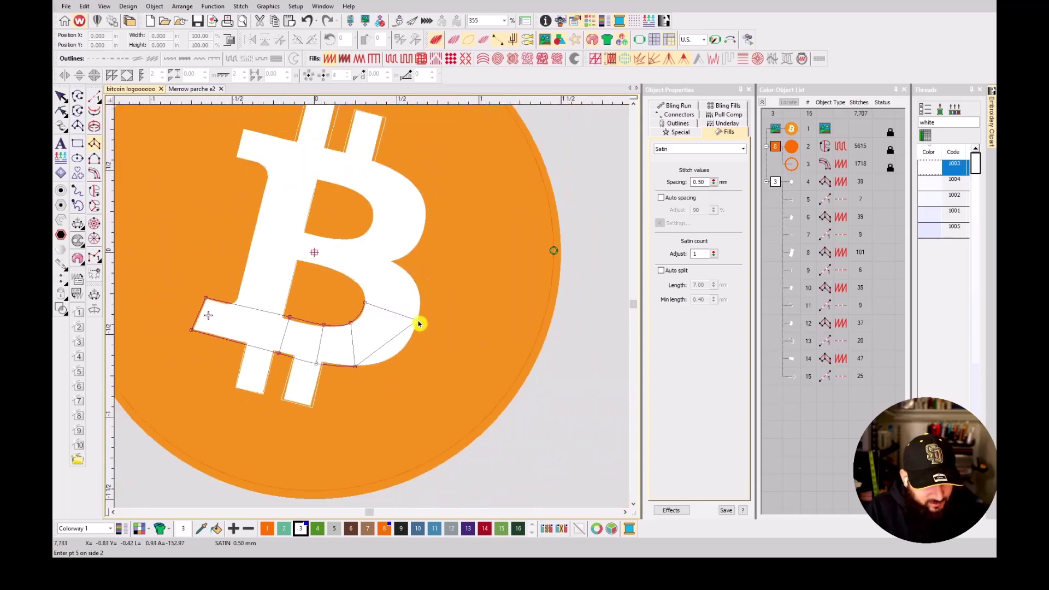
{"action": "left_click", "coordinate": [420, 324]}
{"action": "scroll", "coordinate": [393, 314], "scroll_direction": "down", "scroll_amount": 2}
{"action": "scroll", "coordinate": [373, 307], "scroll_direction": "up", "scroll_amount": 3}
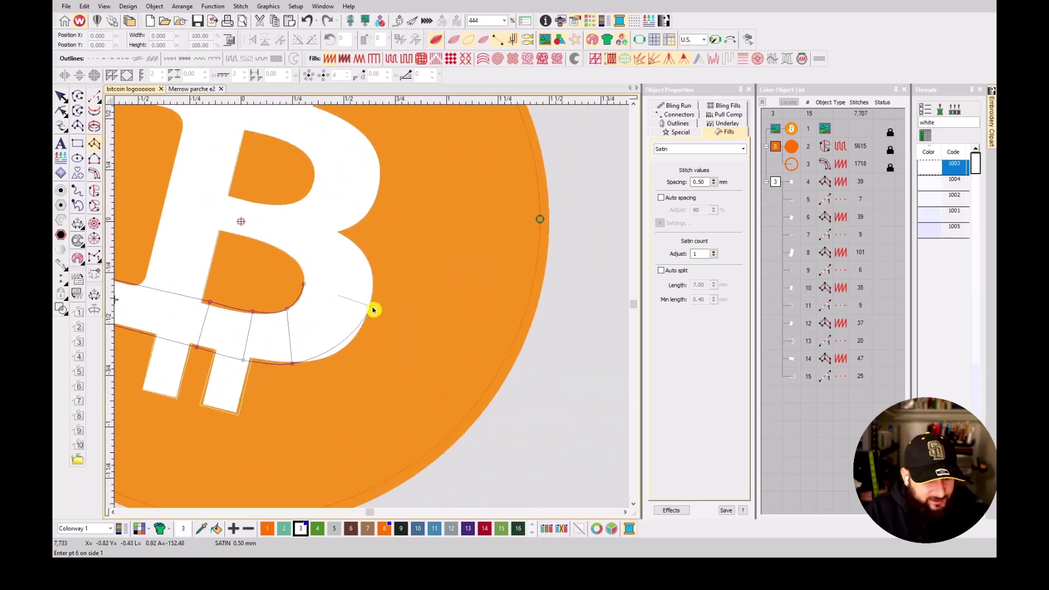
{"action": "scroll", "coordinate": [331, 364], "scroll_direction": "up", "scroll_amount": 5}
{"action": "scroll", "coordinate": [372, 310], "scroll_direction": "down", "scroll_amount": 3}
{"action": "key", "text": "BackSpace"}
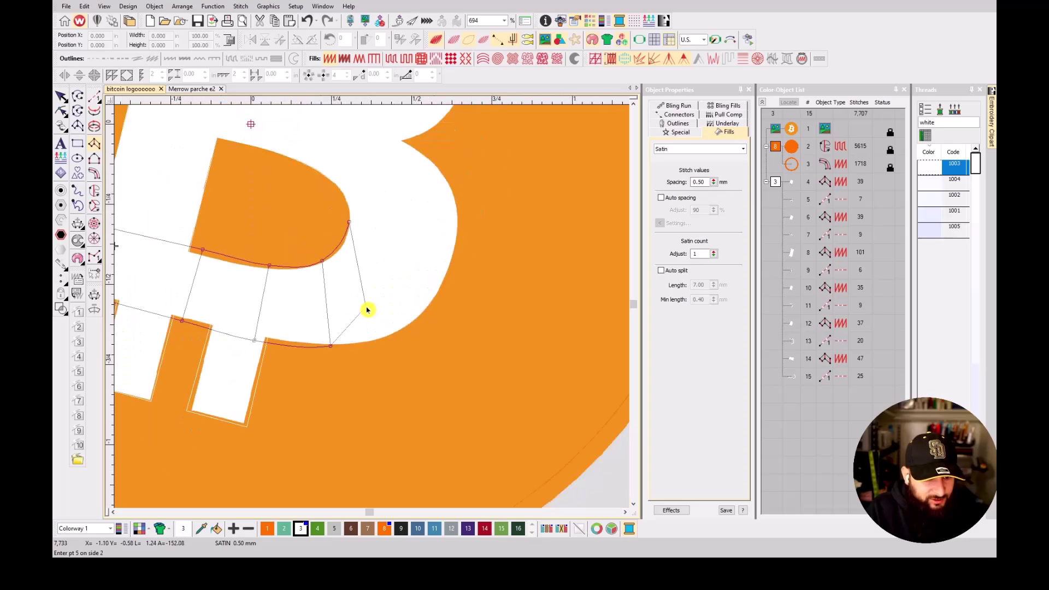
{"action": "key", "text": "BackSpace"}
- Add two column satin point pairs around the lower bowl's bottom-right bend, following its inner and outer curves
{"action": "scroll", "coordinate": [364, 310], "scroll_direction": "up", "scroll_amount": 3}
{"action": "left_click", "coordinate": [324, 195]}
{"action": "left_click", "coordinate": [413, 373]}
{"action": "left_click", "coordinate": [344, 150]}
{"action": "left_click", "coordinate": [557, 178]}
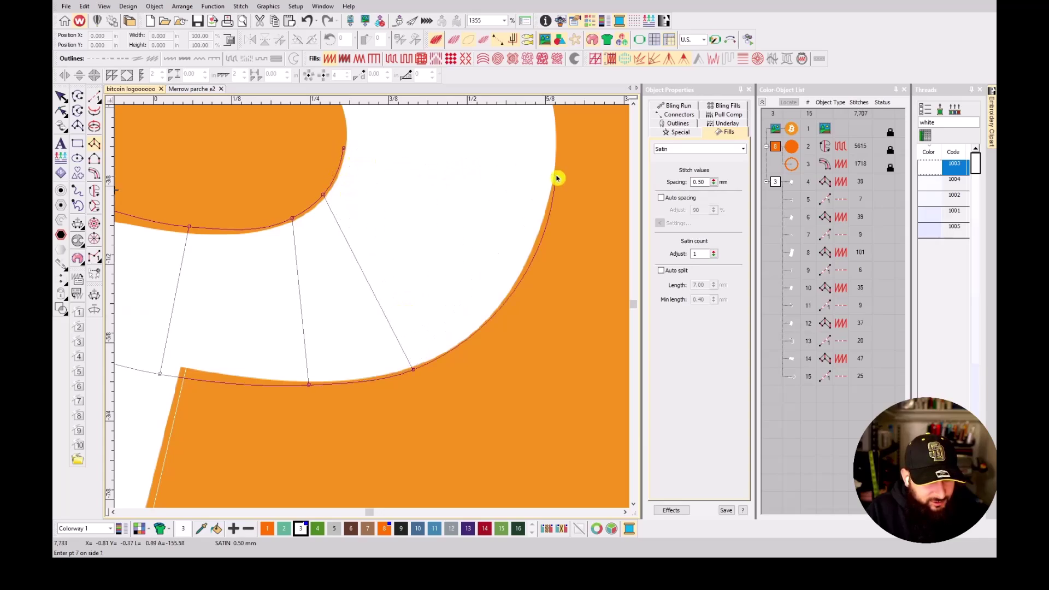
- Continue the column satin up the lower bowl's outer side with two more point pairs on its inner and outer edges
{"action": "scroll", "coordinate": [375, 171], "scroll_direction": "up", "scroll_amount": 1}
{"action": "scroll", "coordinate": [304, 206], "scroll_direction": "up", "scroll_amount": 1}
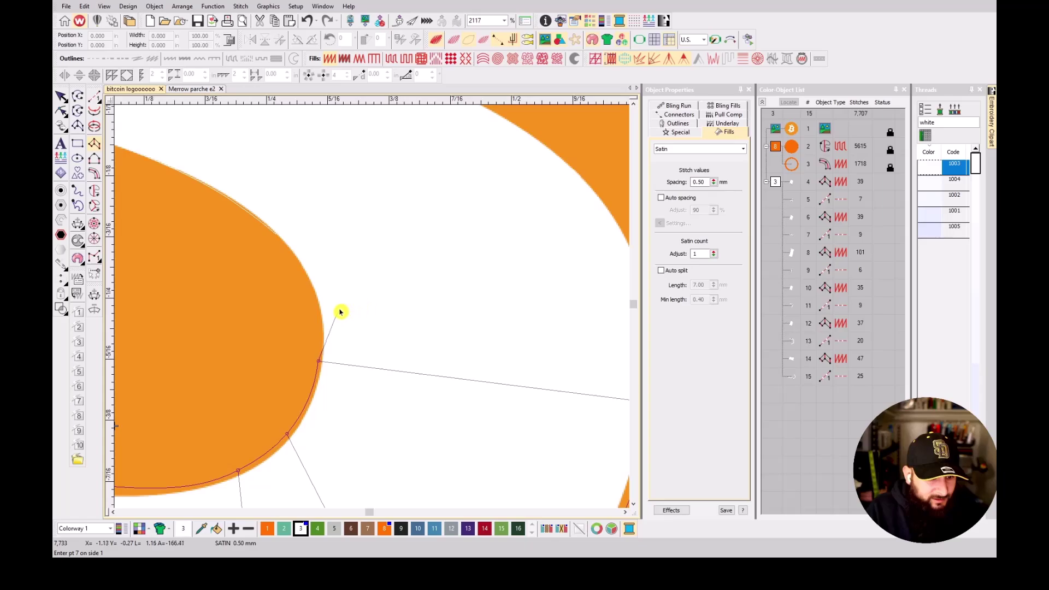
{"action": "left_click", "coordinate": [321, 340]}
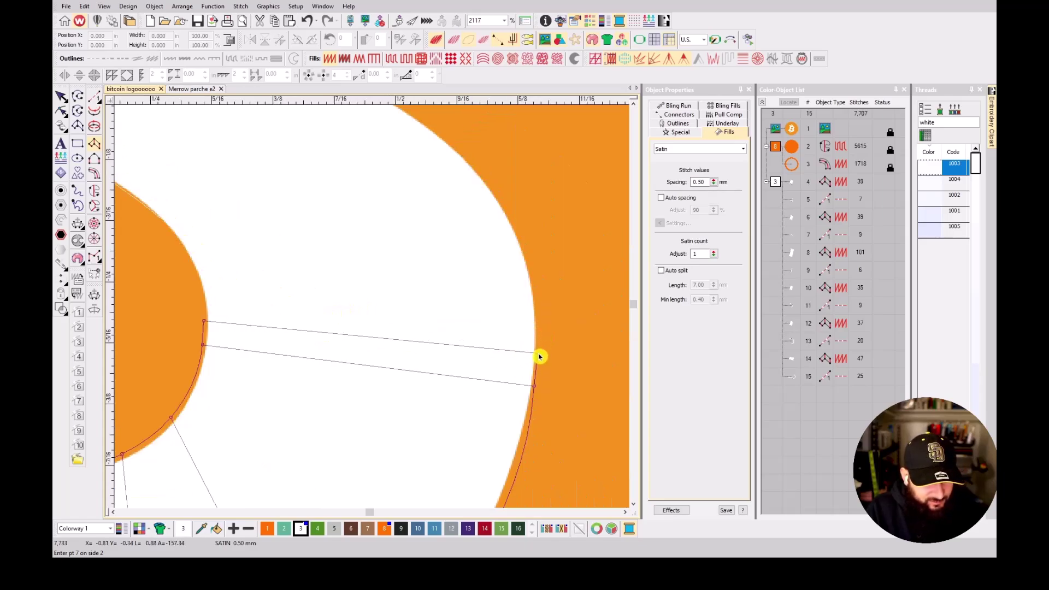
{"action": "left_click", "coordinate": [539, 349]}
{"action": "left_click", "coordinate": [190, 261]}
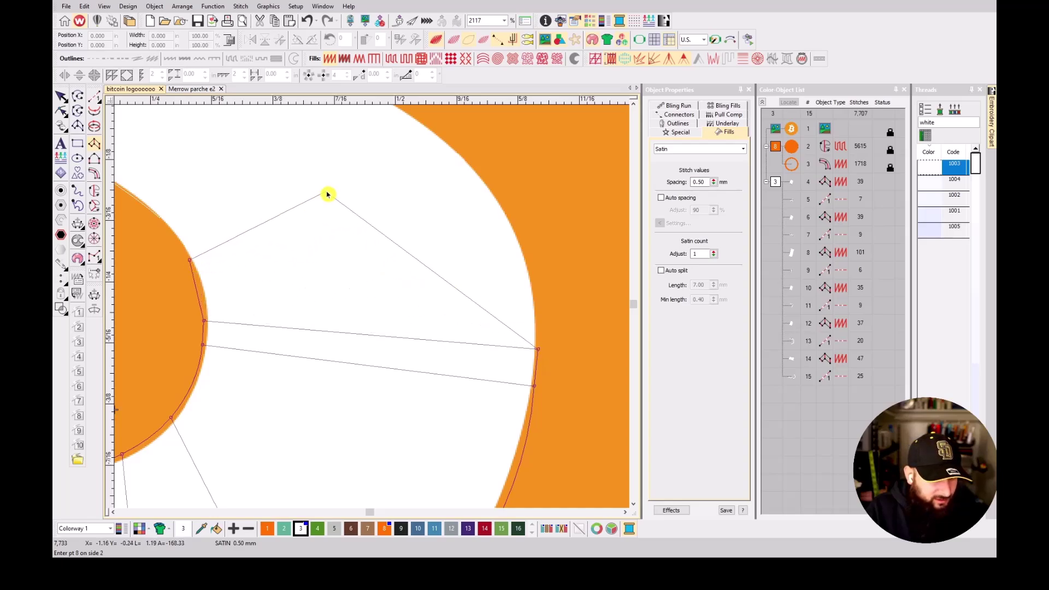
{"action": "left_click", "coordinate": [529, 264]}
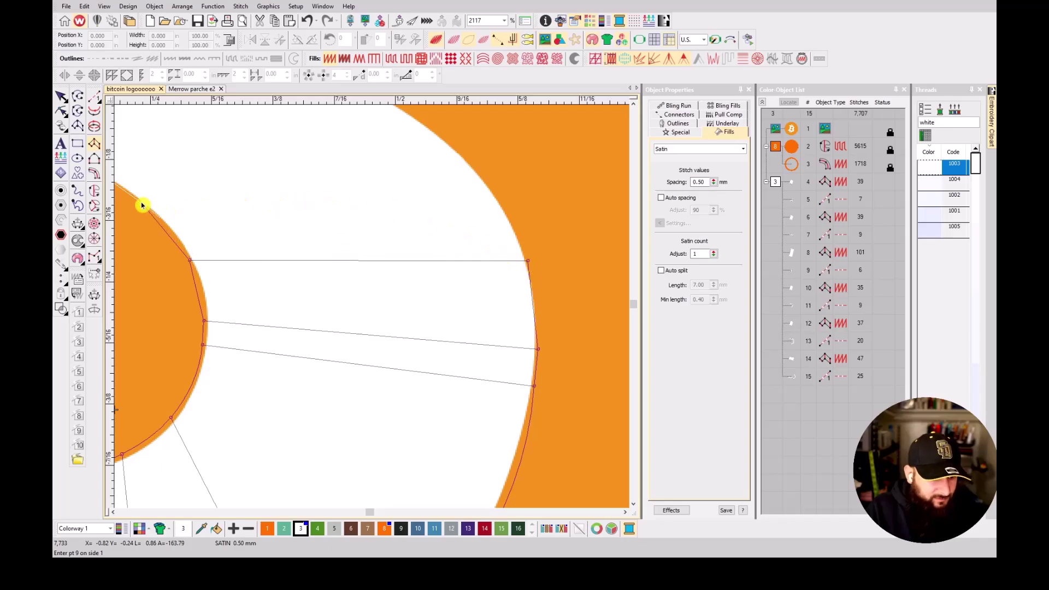
- Curve the lower bowl's satin over into the middle bar's end, overlapping it, and complete the column
{"action": "key", "text": "shift+z"}
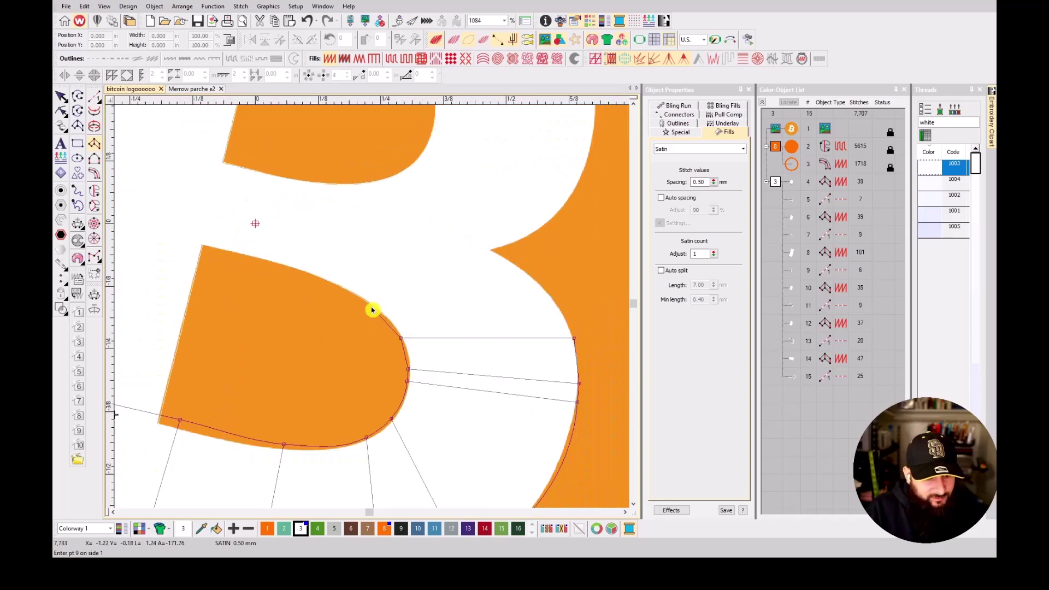
{"action": "key", "text": "s"}
{"action": "key", "text": "s"}
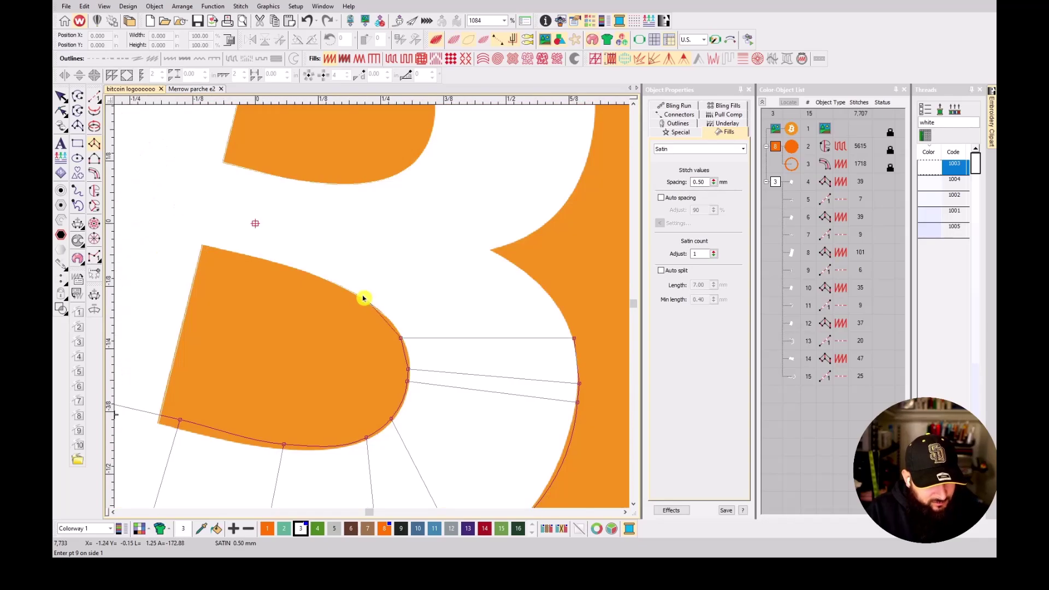
{"action": "left_click", "coordinate": [356, 296]}
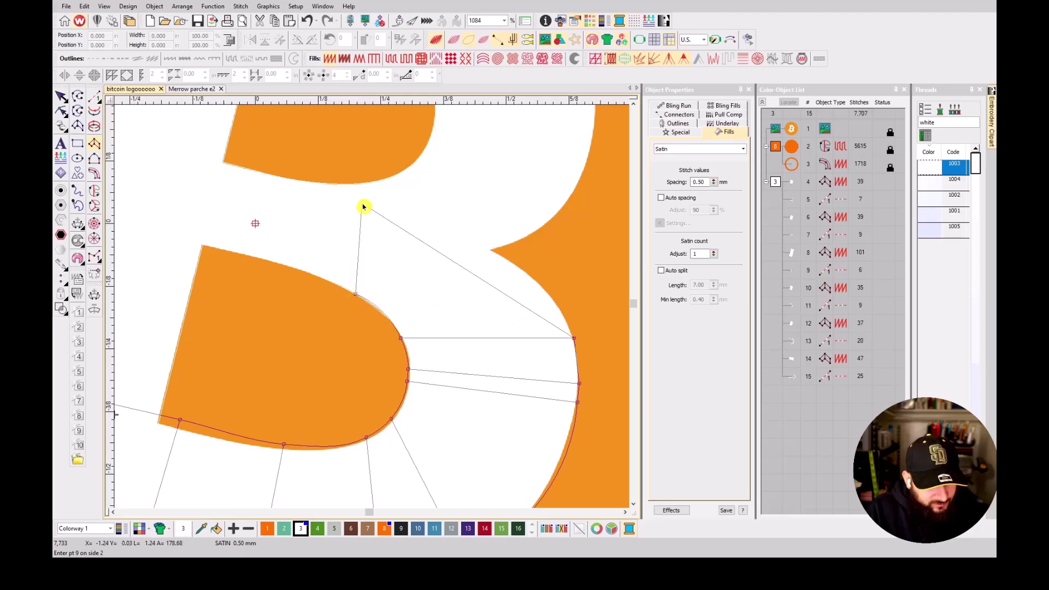
{"action": "key", "text": "BackSpace"}
{"action": "right_click", "coordinate": [371, 238]}
{"action": "key", "text": "BackSpace"}
{"action": "left_click", "coordinate": [374, 241]}
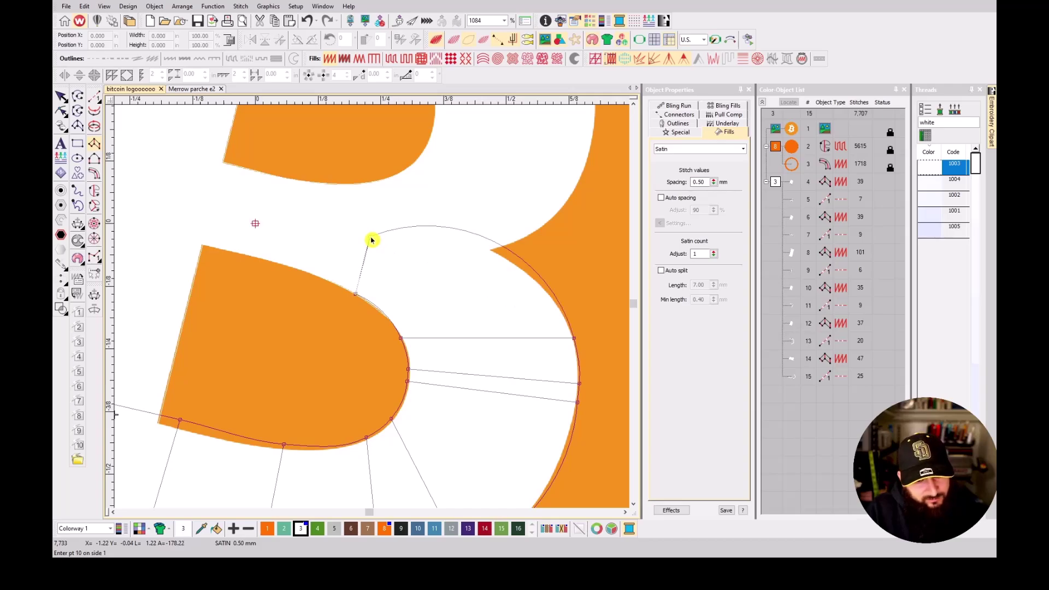
{"action": "key", "text": "Return"}
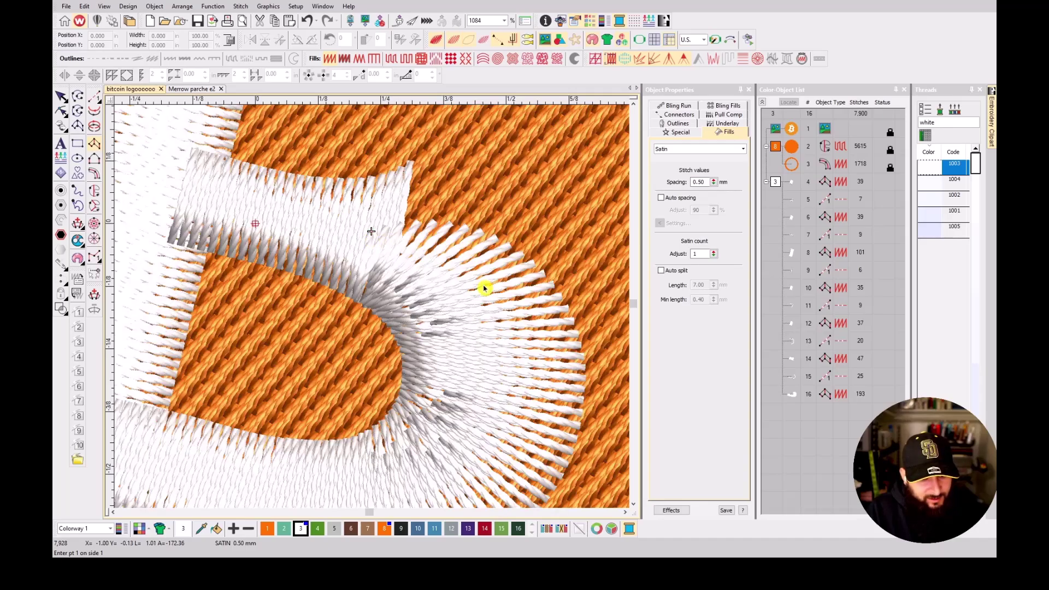
- Reshape the lower bowl's satin by adding a stitch-angle point pair and moving its outer point onto the notch between the two bowls
{"action": "key", "text": "h"}
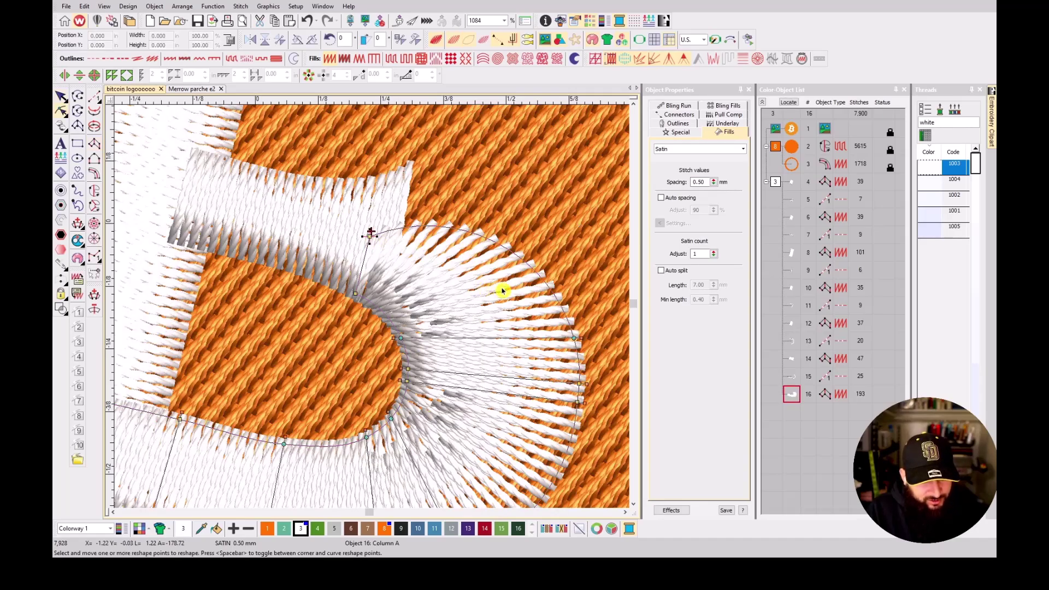
{"action": "left_click", "coordinate": [506, 248]}
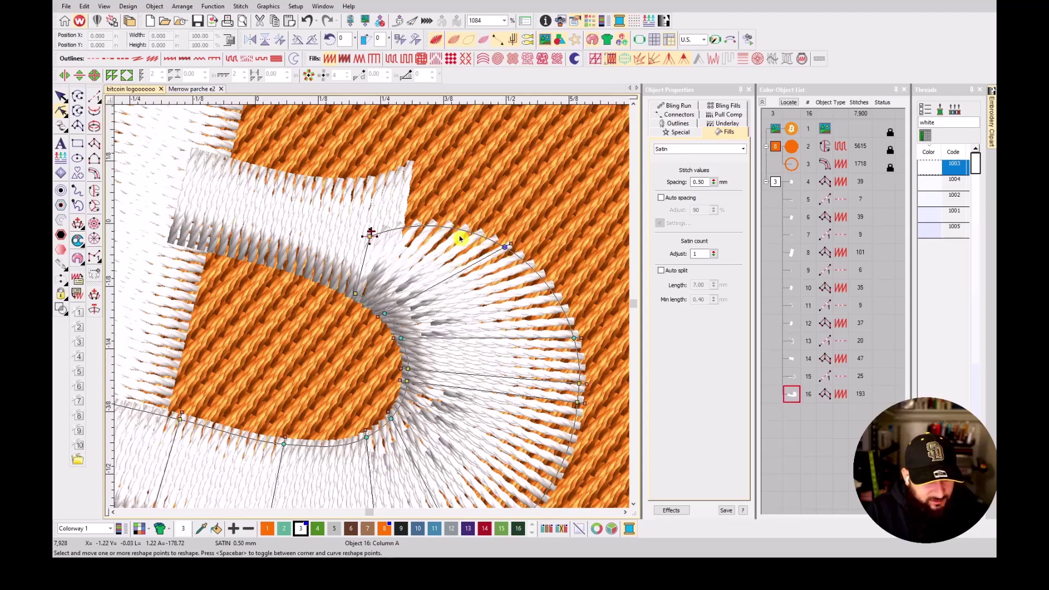
{"action": "key", "text": "s"}
{"action": "left_click_drag", "start_coordinate": [504, 247], "coordinate": [495, 248]}
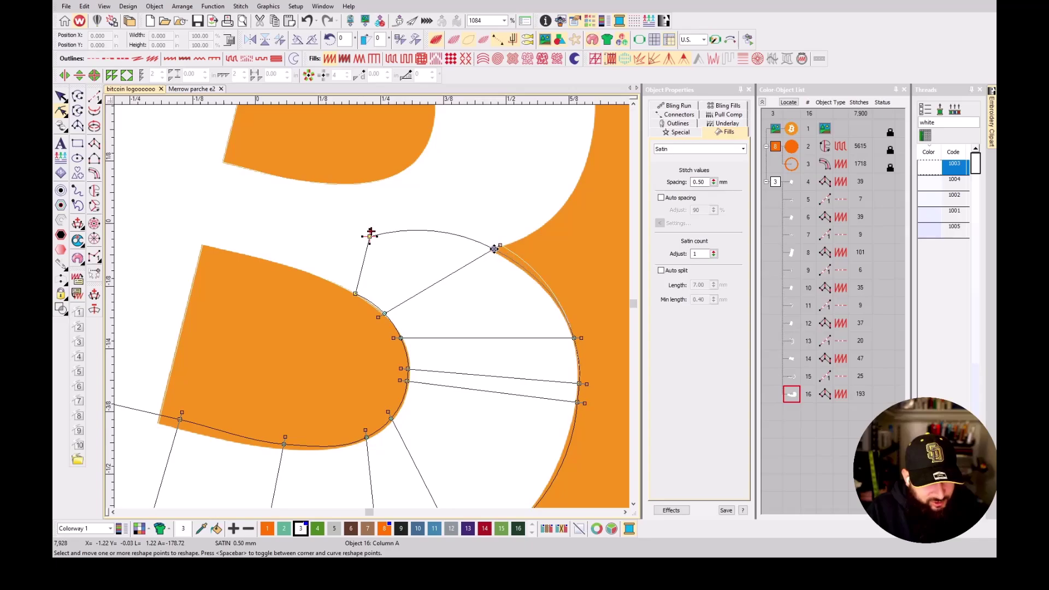
{"action": "key", "text": "t"}
{"action": "key", "text": "t"}
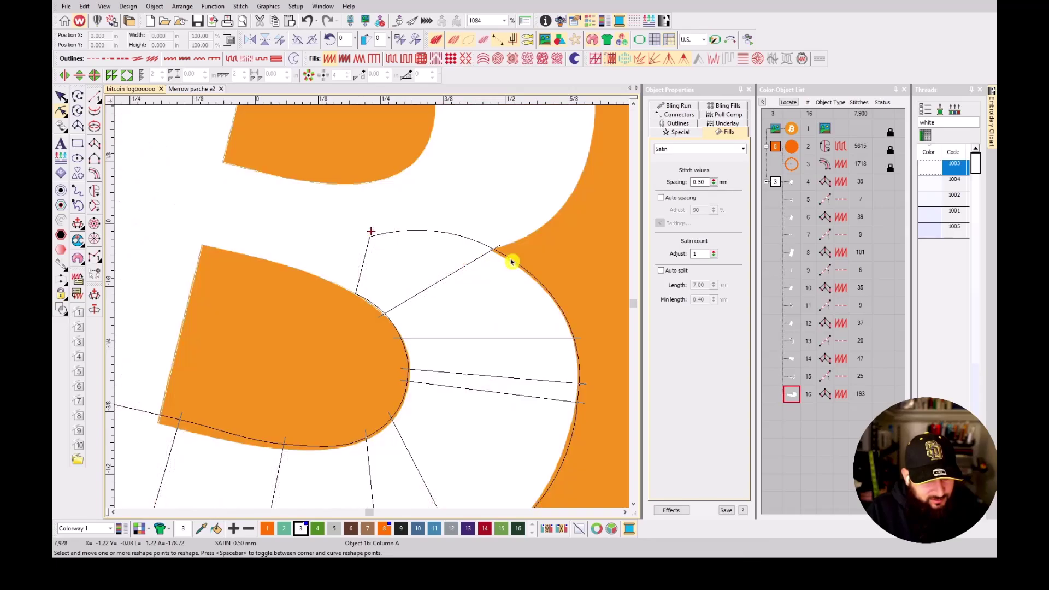
{"action": "left_click_drag", "start_coordinate": [494, 248], "coordinate": [497, 248]}
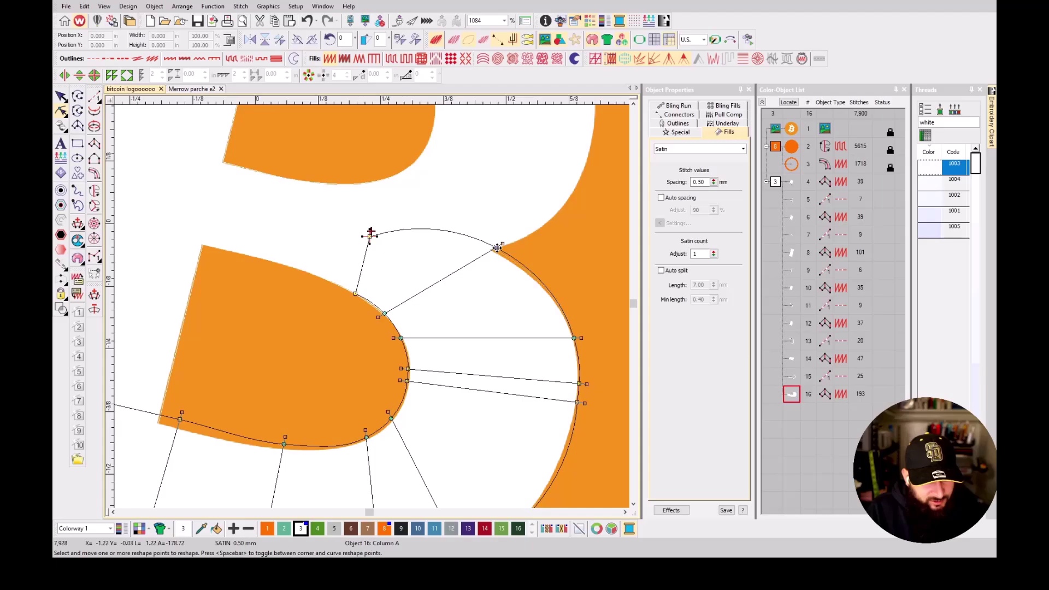
{"action": "key", "text": "t"}
{"action": "key", "text": "t"}
{"action": "key", "text": "t"}
{"action": "key", "text": "Escape"}
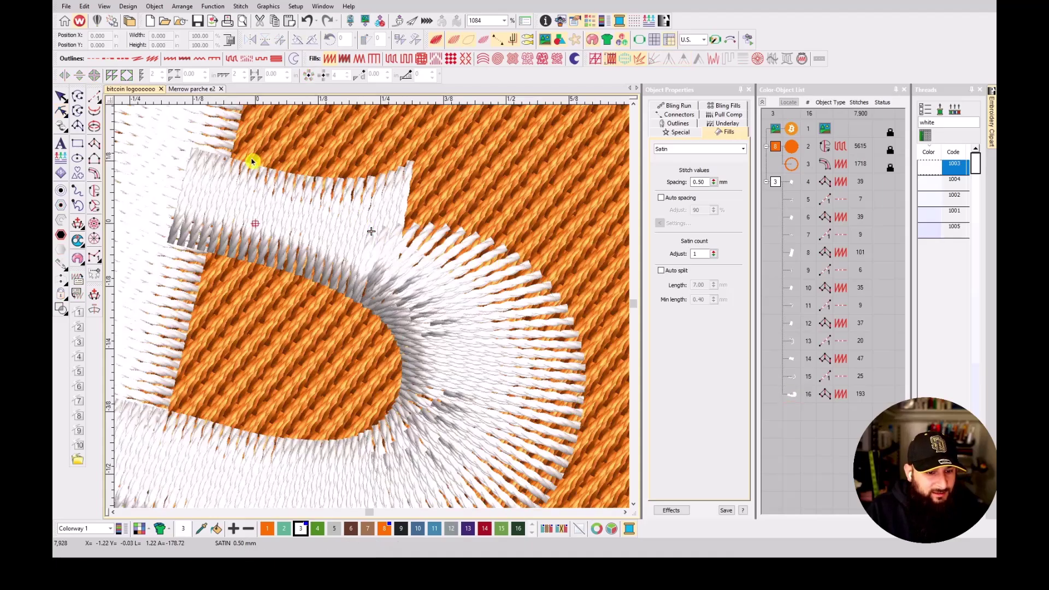
- Lay a run stitch from the bowls' junction up through the upper bowl to the top bar's left end, and start a column satin
{"action": "key", "text": "t"}
{"action": "left_click", "coordinate": [96, 98]}
{"action": "key", "text": "t"}
{"action": "left_click", "coordinate": [406, 221]}
{"action": "key", "text": "t"}
{"action": "scroll", "coordinate": [373, 307], "scroll_direction": "down", "scroll_amount": 2}
{"action": "left_click", "coordinate": [373, 301]}
{"action": "left_click", "coordinate": [386, 246]}
{"action": "left_click", "coordinate": [362, 191]}
{"action": "left_click", "coordinate": [202, 135]}
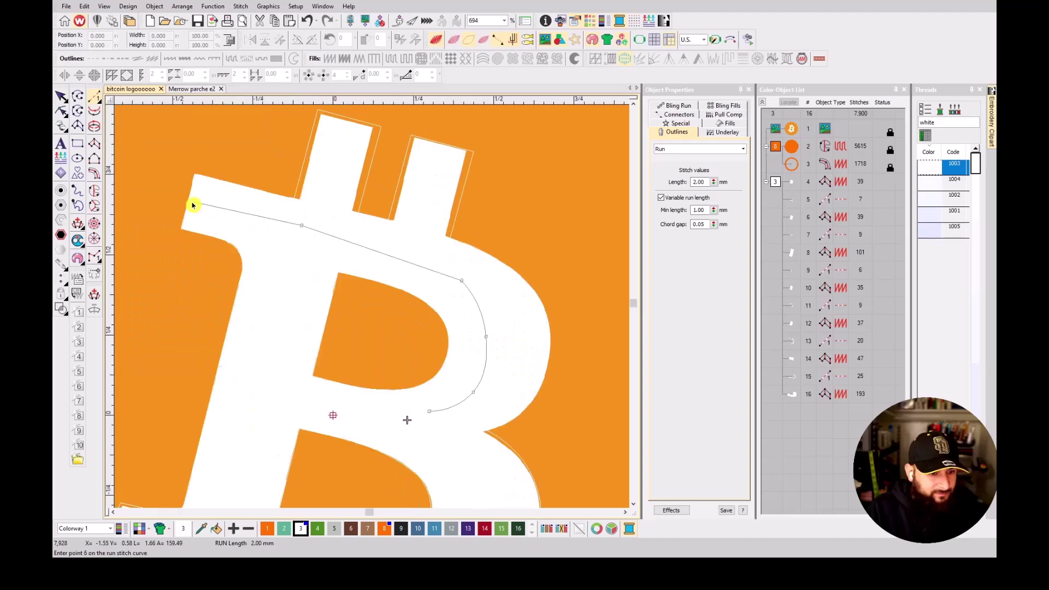
{"action": "key", "text": "Return"}
{"action": "key", "text": "v"}
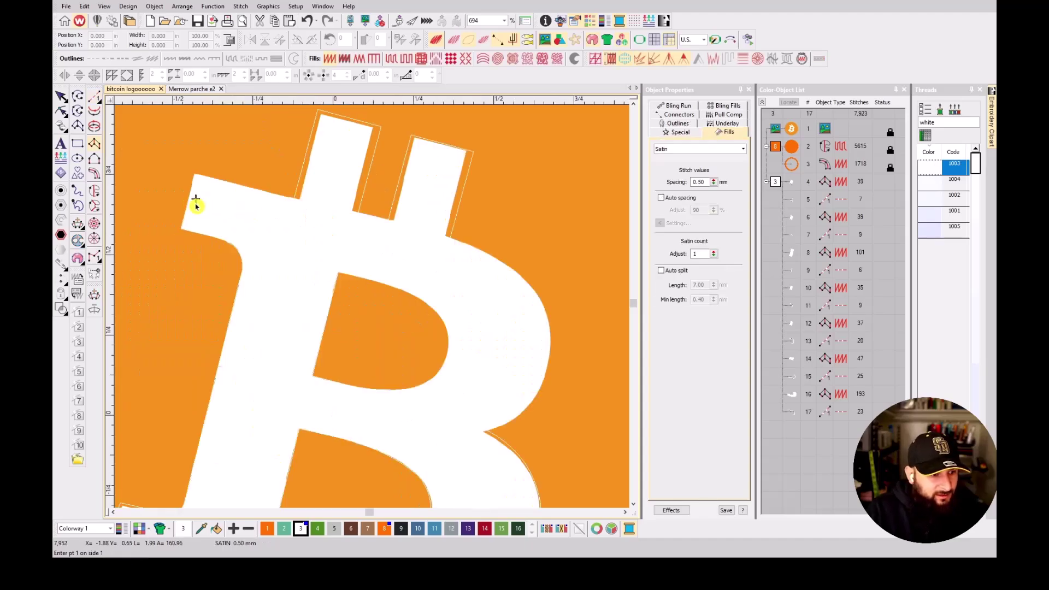
{"action": "scroll", "coordinate": [198, 204], "scroll_direction": "up", "scroll_amount": 2}
{"action": "left_click", "coordinate": [377, 243]}
{"action": "left_click", "coordinate": [353, 337]}
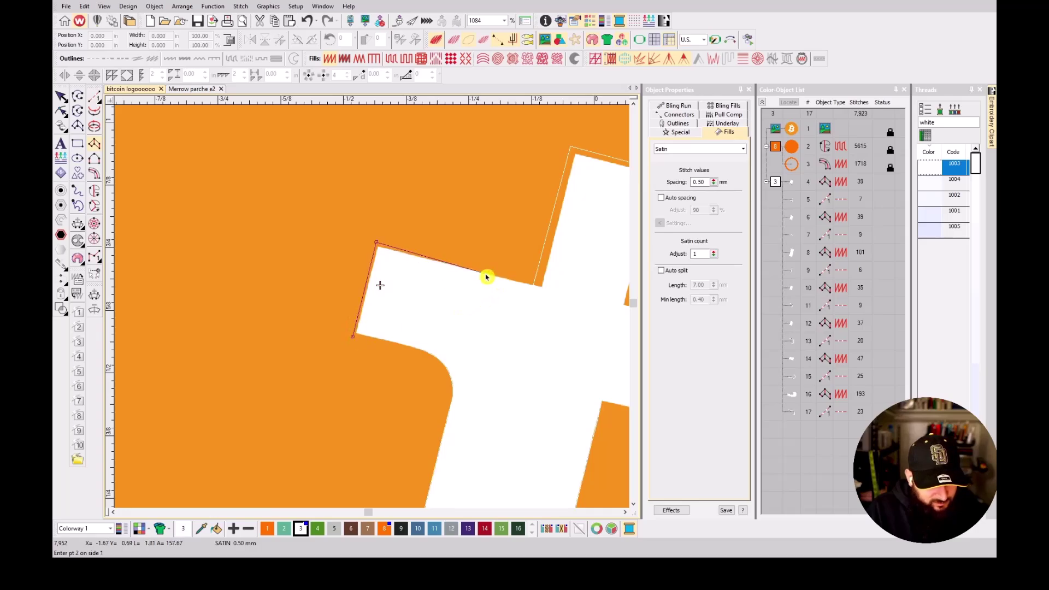
{"action": "left_click", "coordinate": [475, 268]}
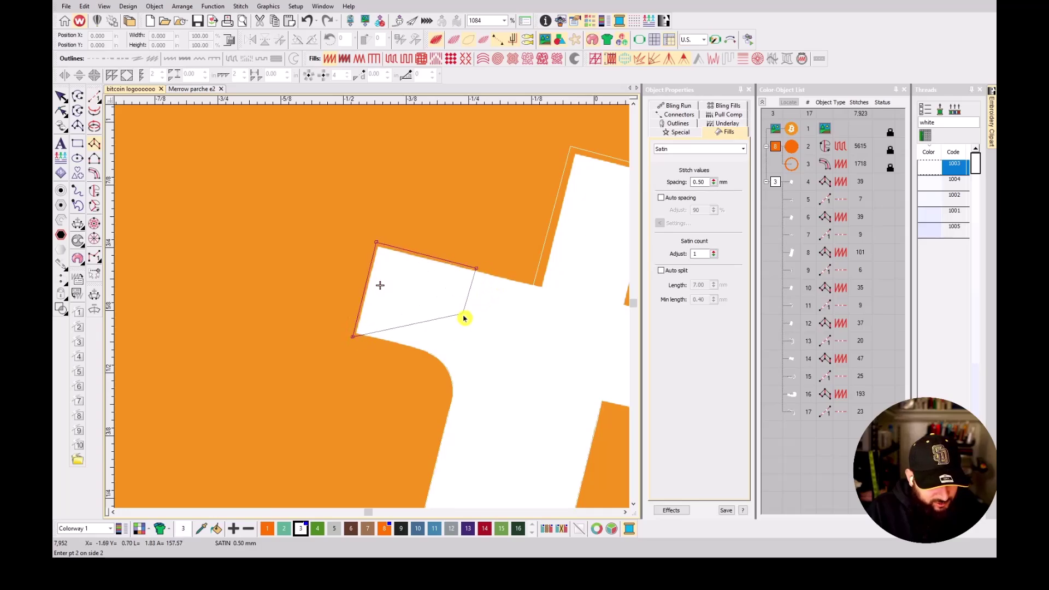
{"action": "left_click", "coordinate": [456, 367]}
{"action": "scroll", "coordinate": [372, 306], "scroll_direction": "down", "scroll_amount": 2}
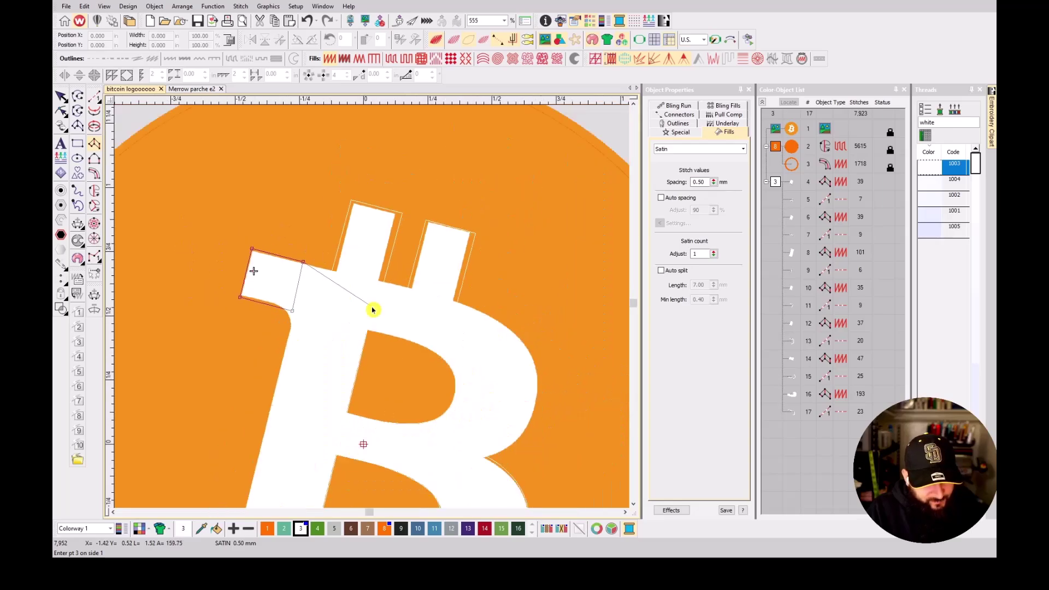
{"action": "scroll", "coordinate": [373, 307], "scroll_direction": "up", "scroll_amount": 1}
{"action": "key", "text": "BackSpace"}
{"action": "key", "text": "BackSpace"}
{"action": "key", "text": "BackSpace"}
{"action": "key", "text": "BackSpace"}
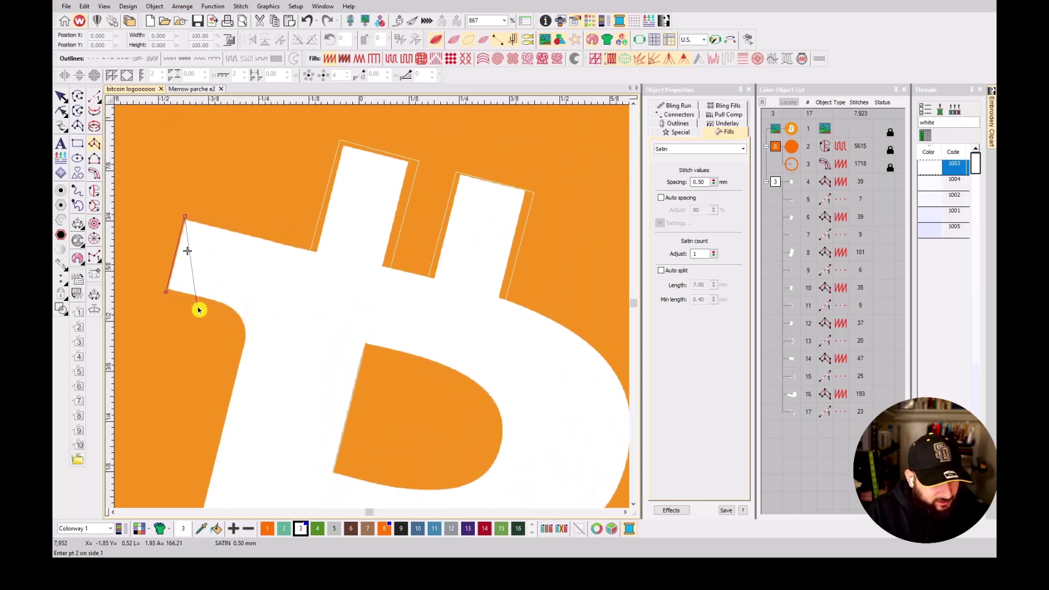
{"action": "left_click", "coordinate": [160, 300]}
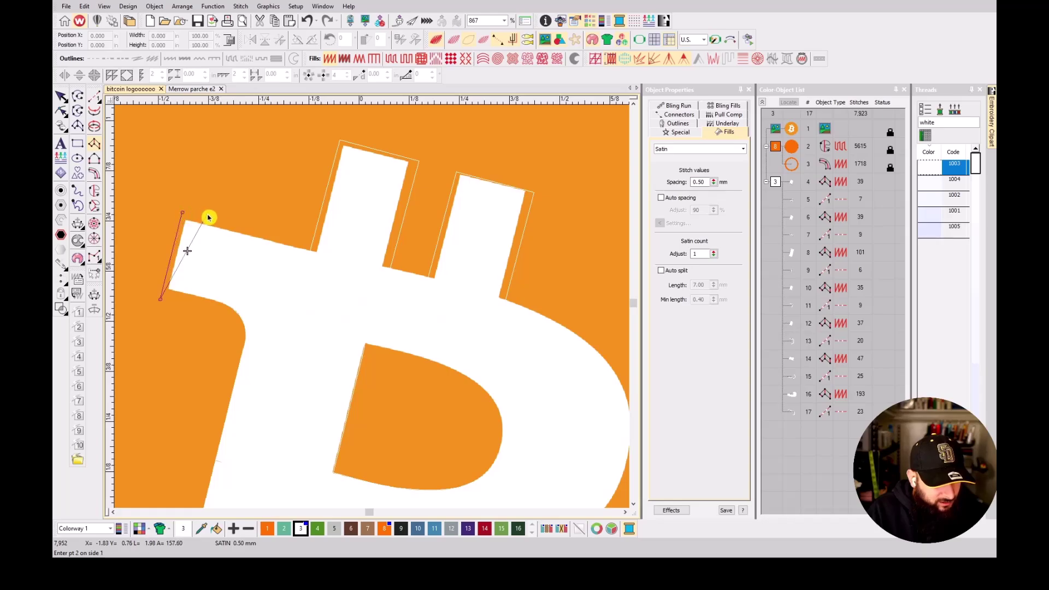
{"action": "left_click", "coordinate": [182, 212]}
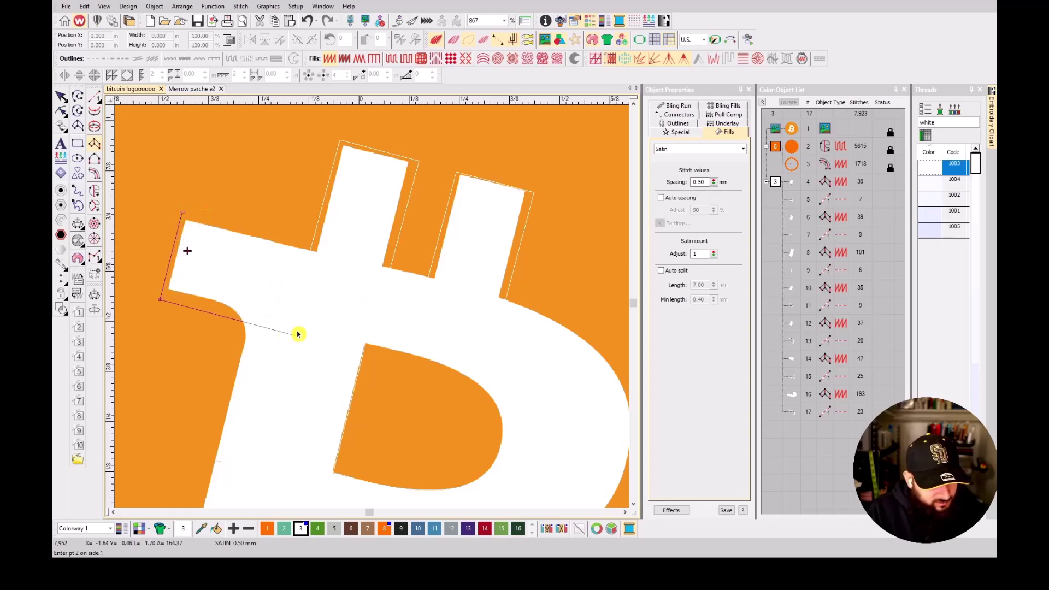
{"action": "key", "text": "t"}
{"action": "key", "text": "t"}
{"action": "key", "text": "t"}
{"action": "key", "text": "t"}
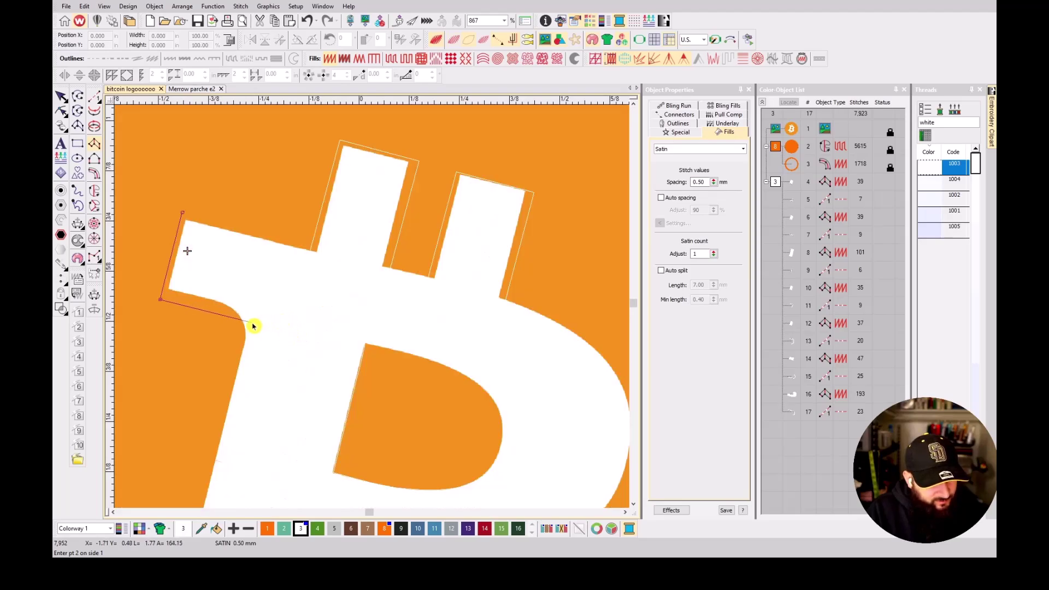
{"action": "scroll", "coordinate": [244, 321], "scroll_direction": "up", "scroll_amount": 1}
{"action": "key", "text": "BackSpace"}
{"action": "key", "text": "BackSpace"}
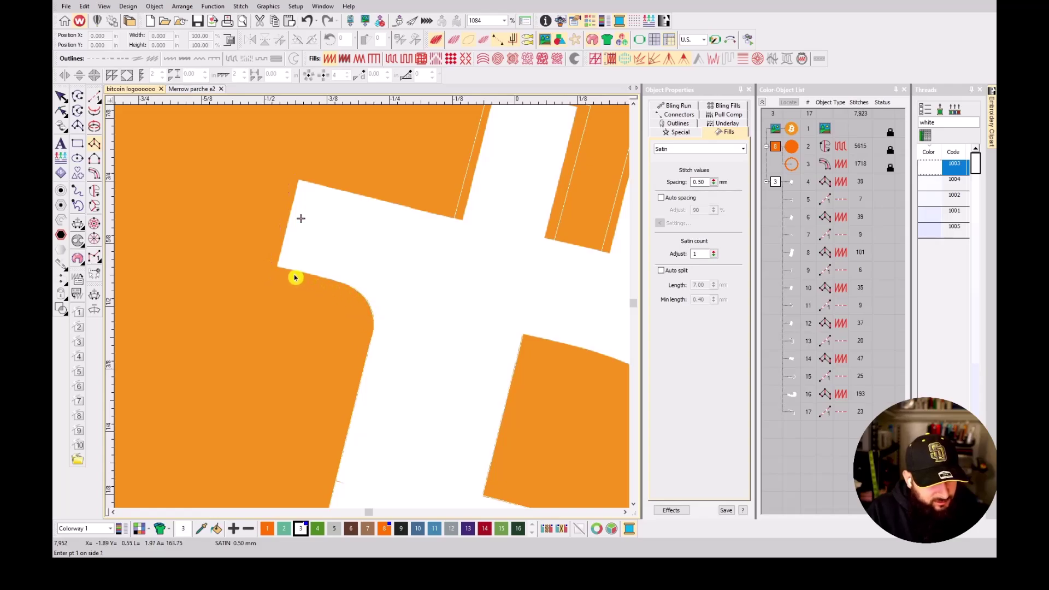
- Place the column satin's first pair slightly outside the top bar's left end and the second pair at the first upper prong
{"action": "left_click", "coordinate": [266, 272]}
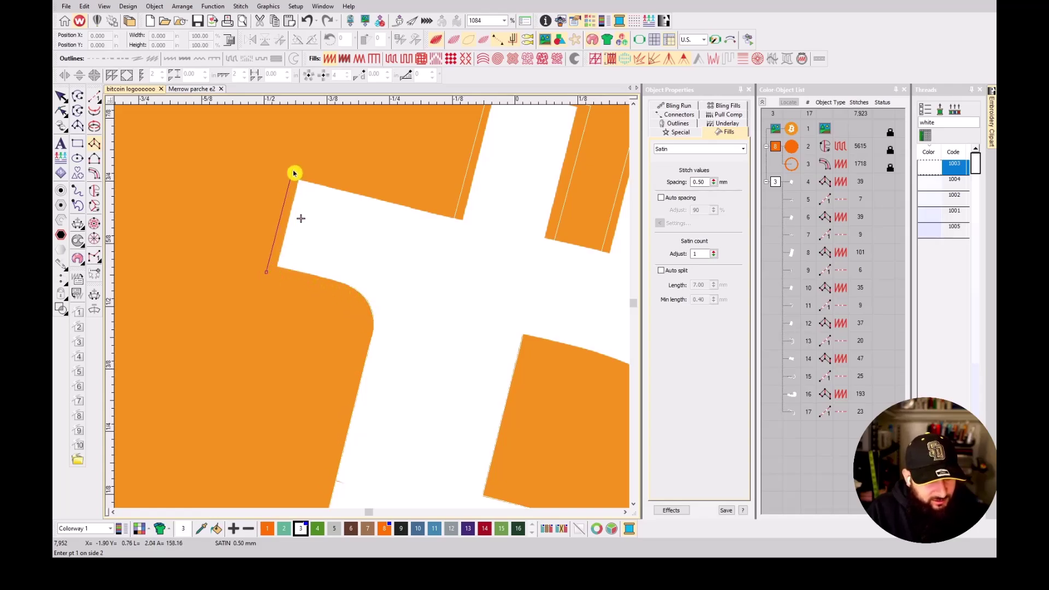
{"action": "left_click", "coordinate": [295, 163]}
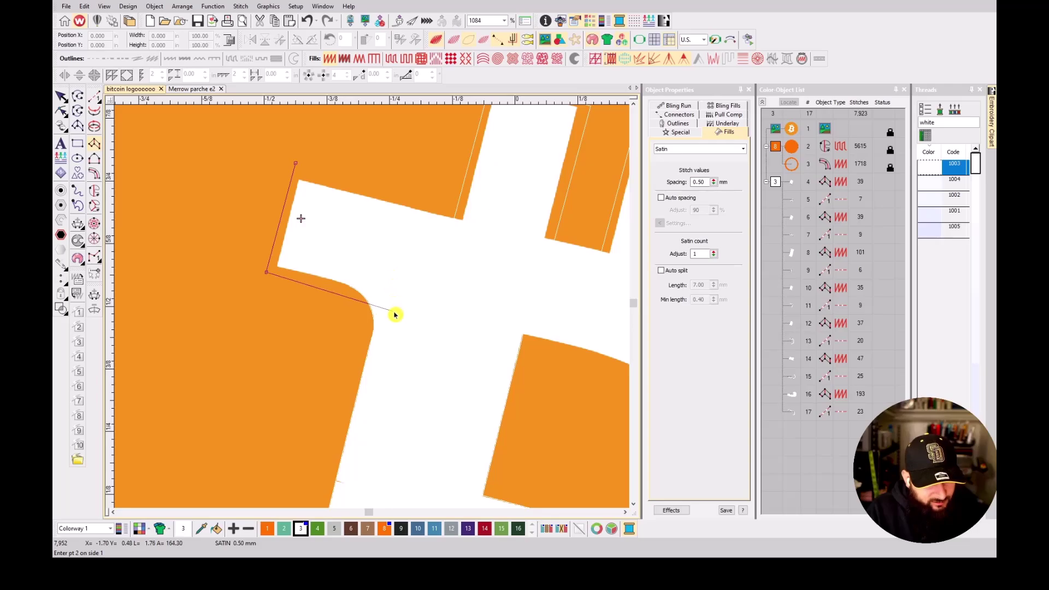
{"action": "left_click", "coordinate": [442, 319]}
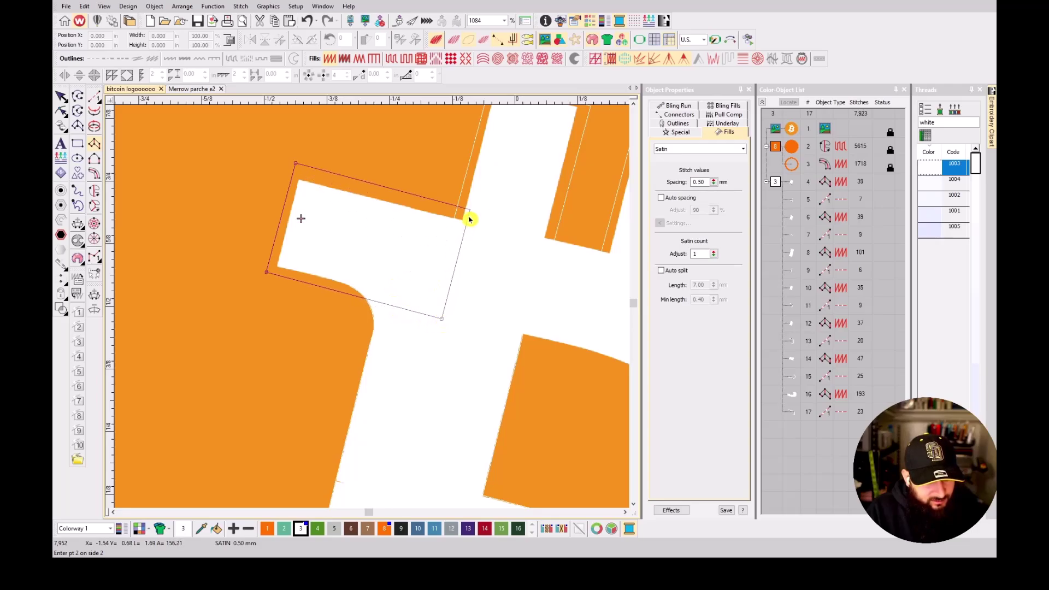
{"action": "key", "text": "t"}
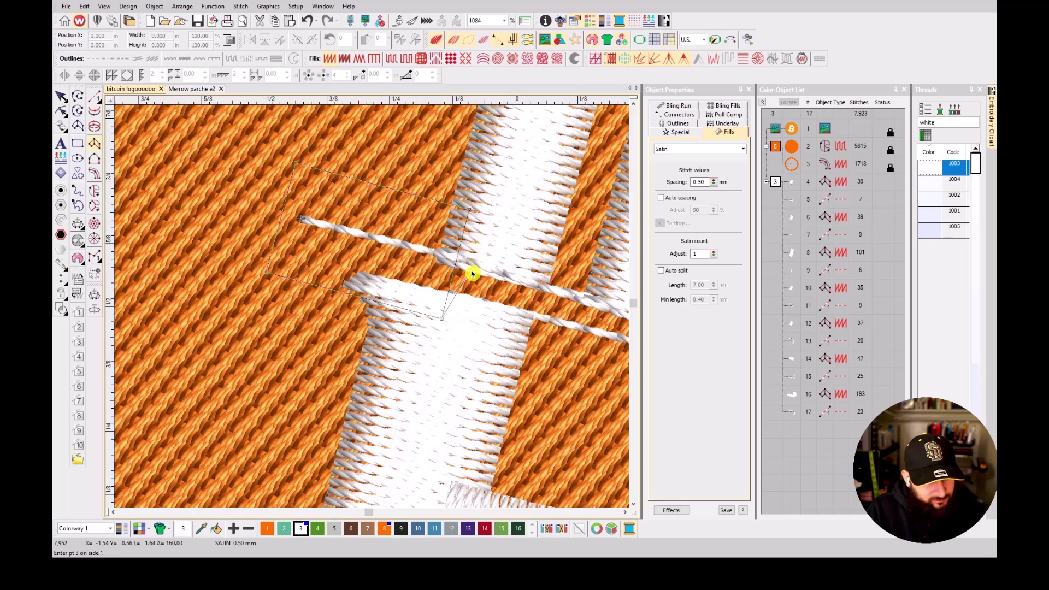
{"action": "key", "text": "t"}
{"action": "key", "text": "t"}
{"action": "key", "text": "t"}
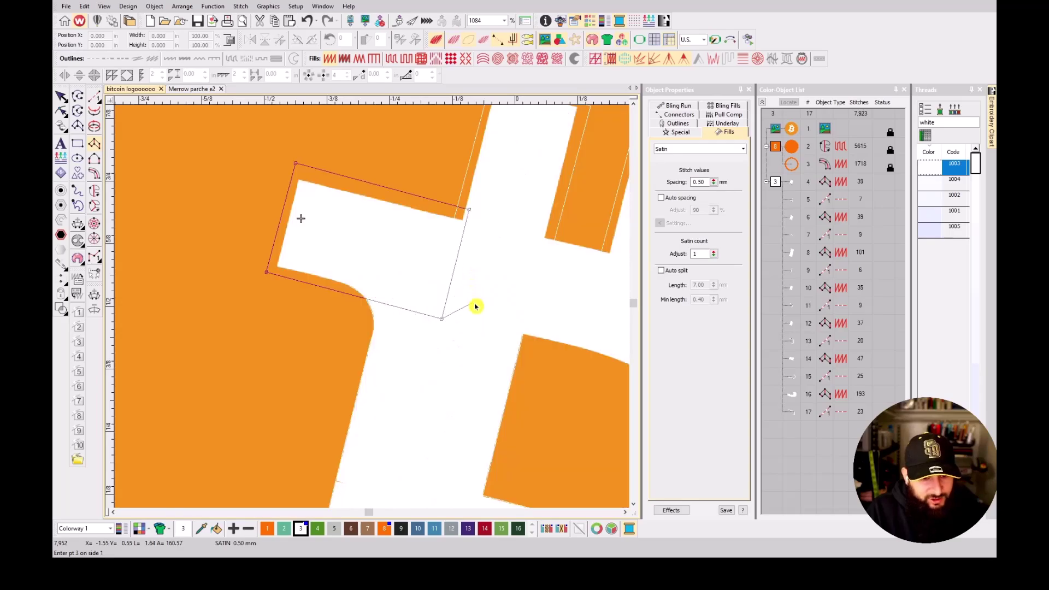
- Extend the top bar's column satin beneath both upper prongs to the start of the upper bowl, following its inner edge
{"action": "scroll", "coordinate": [375, 309], "scroll_direction": "down", "scroll_amount": 1}
{"action": "left_click", "coordinate": [428, 333]}
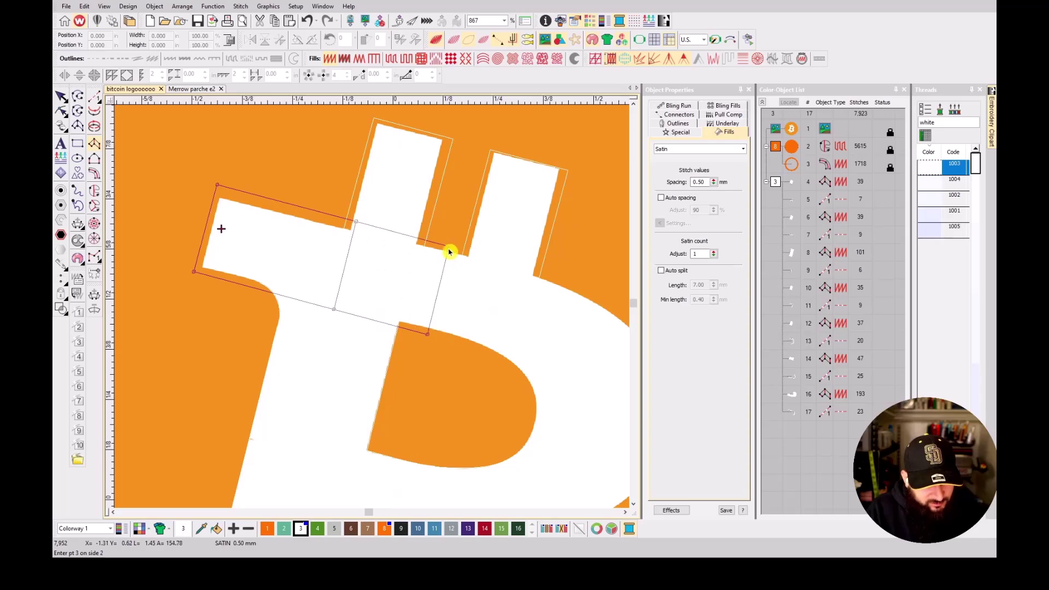
{"action": "left_click", "coordinate": [494, 356]}
{"action": "left_click", "coordinate": [520, 267]}
{"action": "left_click", "coordinate": [534, 403]}
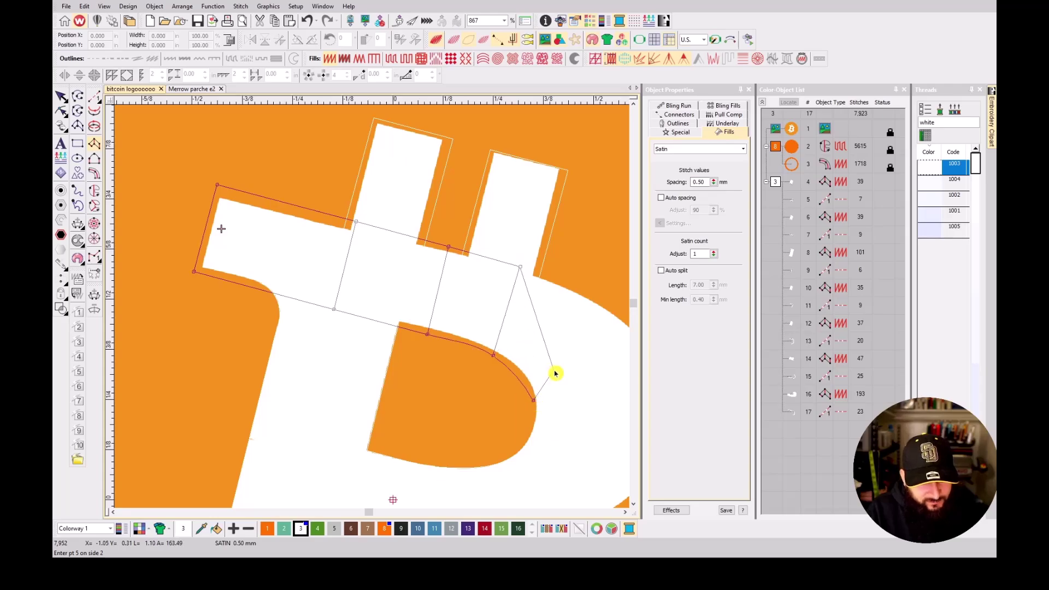
{"action": "key", "text": "BackSpace"}
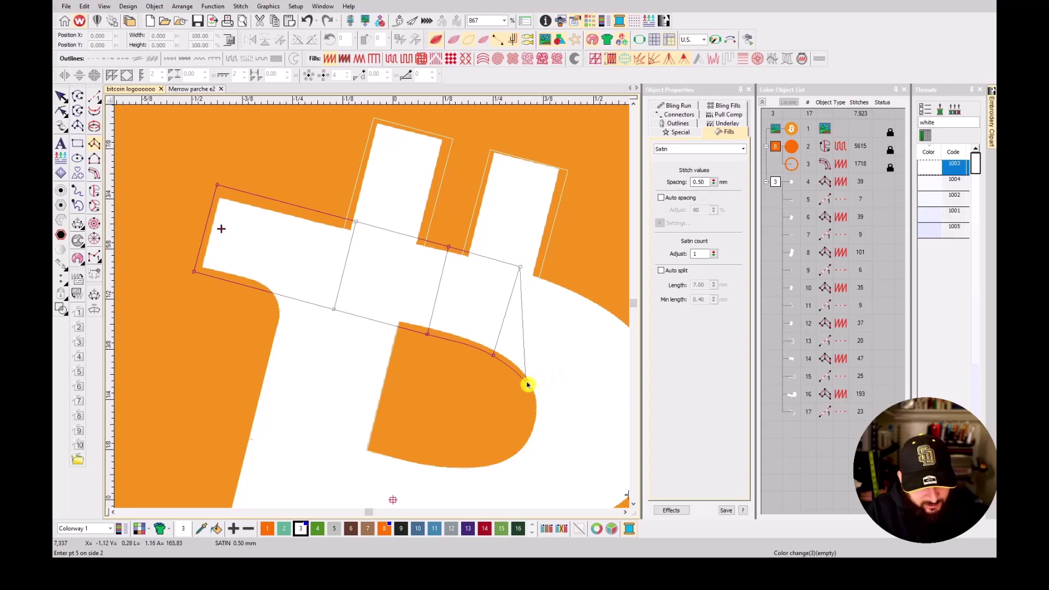
- Continue the column satin around the upper bowl's outer side with point pairs on its inner and outer curves
{"action": "left_click", "coordinate": [484, 292]}
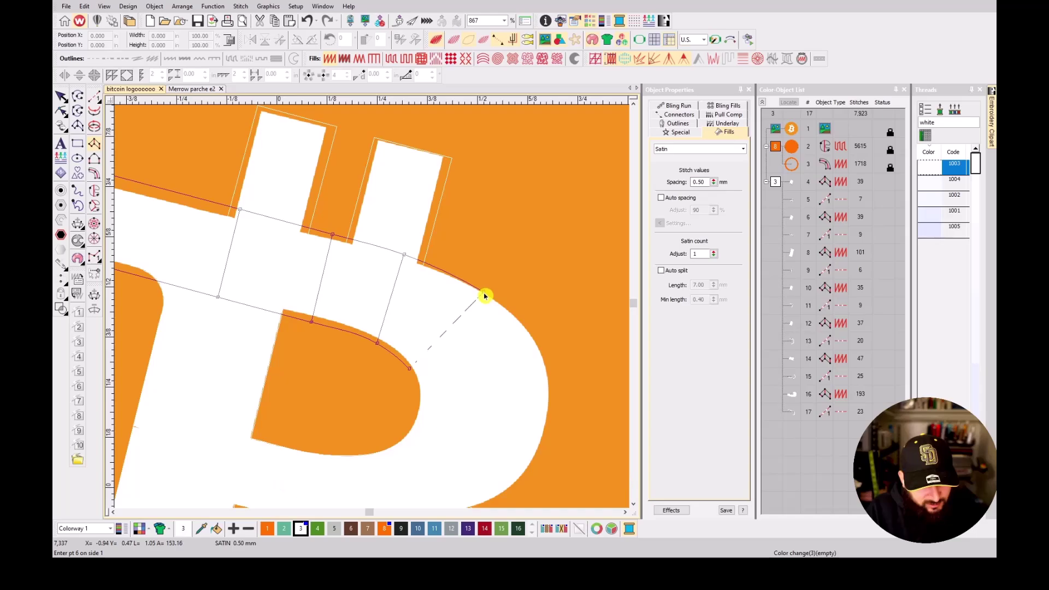
{"action": "left_click", "coordinate": [417, 384]}
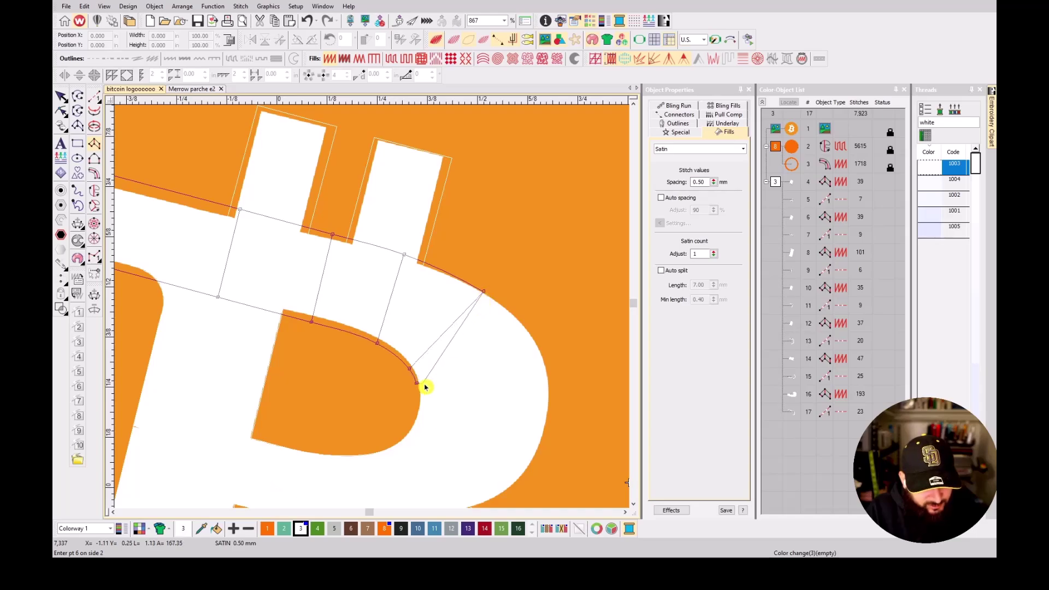
{"action": "left_click", "coordinate": [551, 396]}
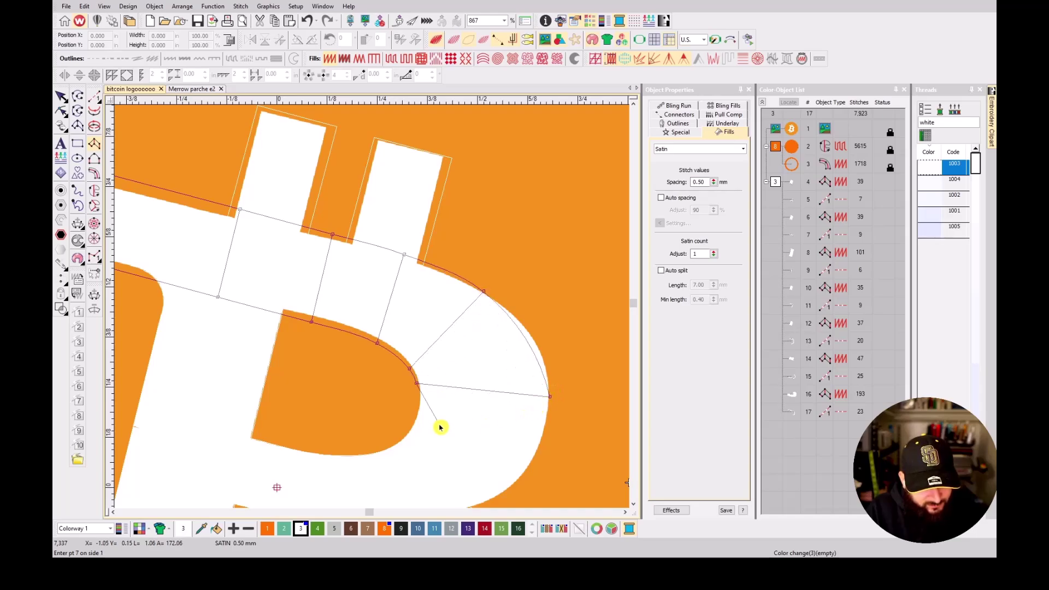
{"action": "left_click", "coordinate": [417, 411]}
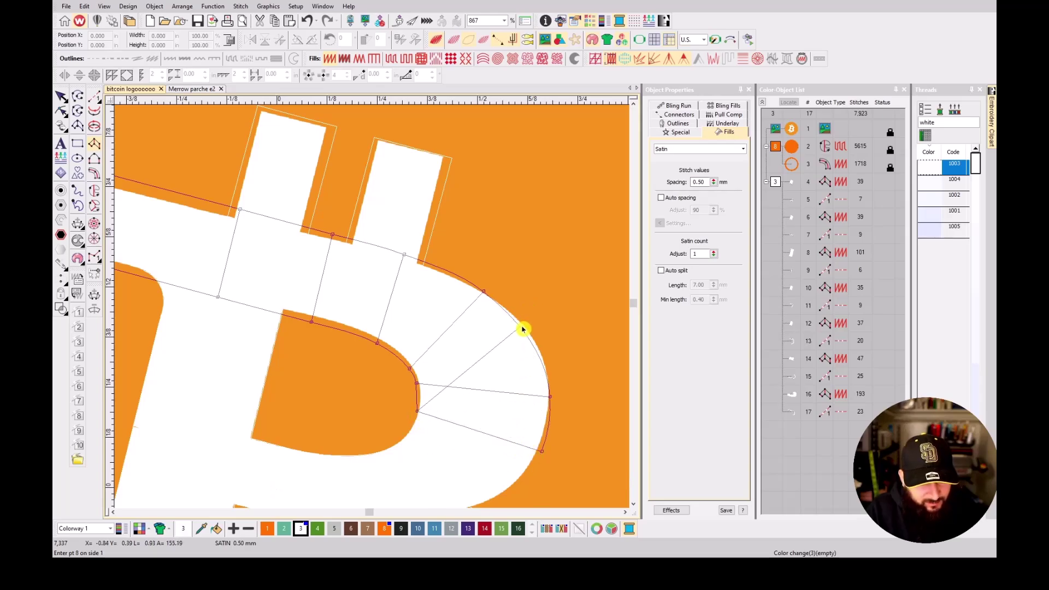
- Curve the upper bowl's satin under into the middle bar, overlapping the lower bowl's satin, and complete the column
{"action": "scroll", "coordinate": [394, 468], "scroll_direction": "up", "scroll_amount": 2}
{"action": "left_click", "coordinate": [366, 276]}
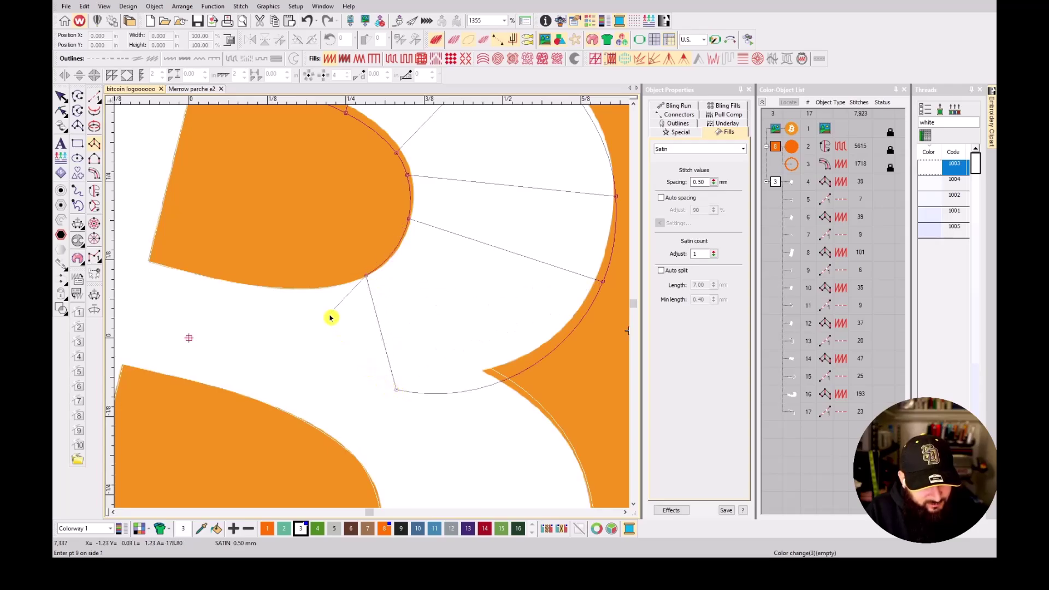
{"action": "key", "text": "t"}
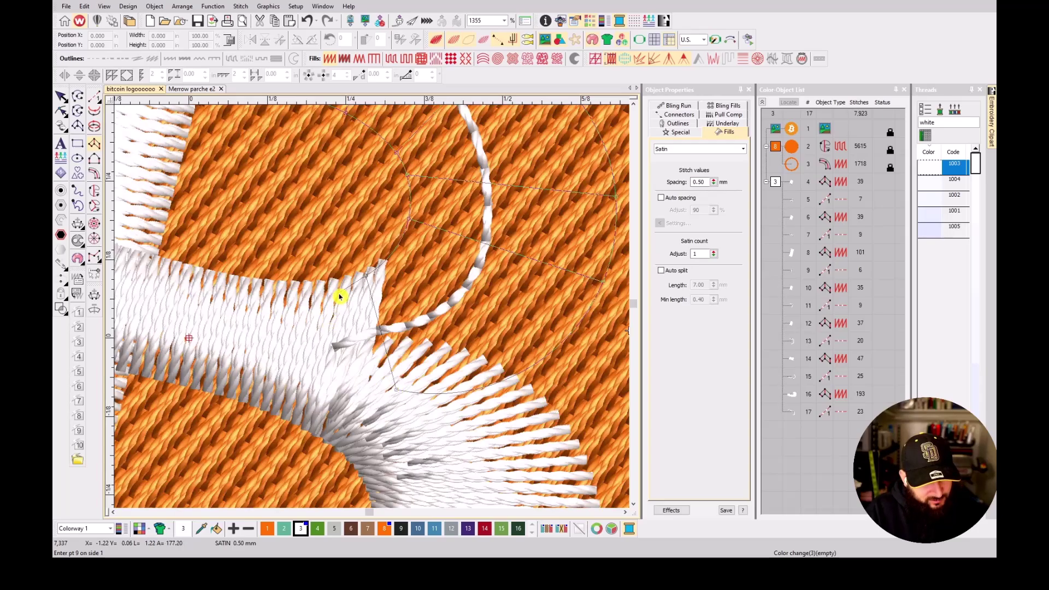
{"action": "key", "text": "t"}
{"action": "key", "text": "t"}
{"action": "key", "text": "t"}
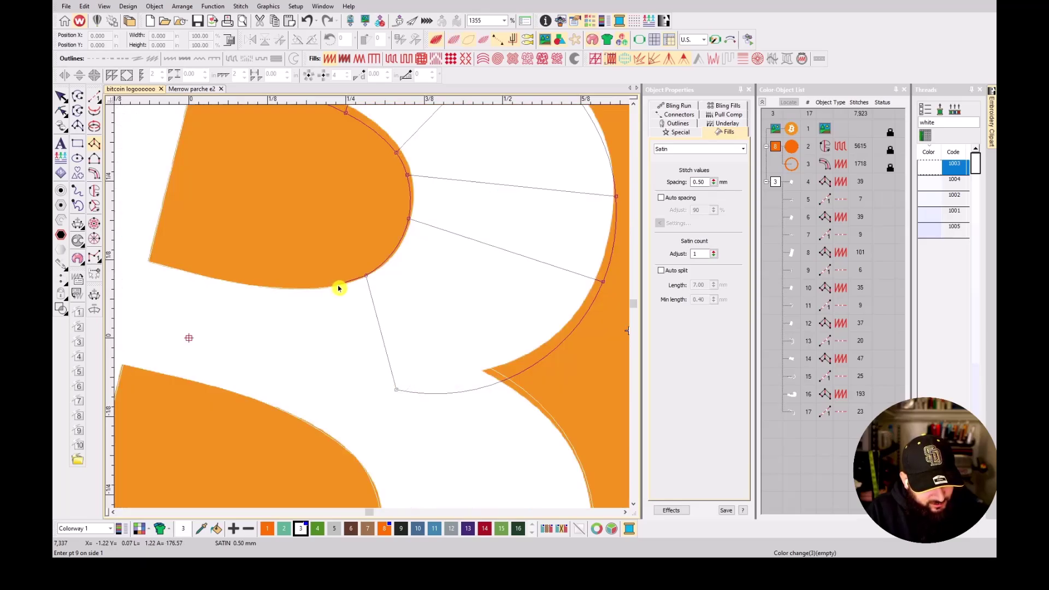
{"action": "left_click", "coordinate": [338, 287]}
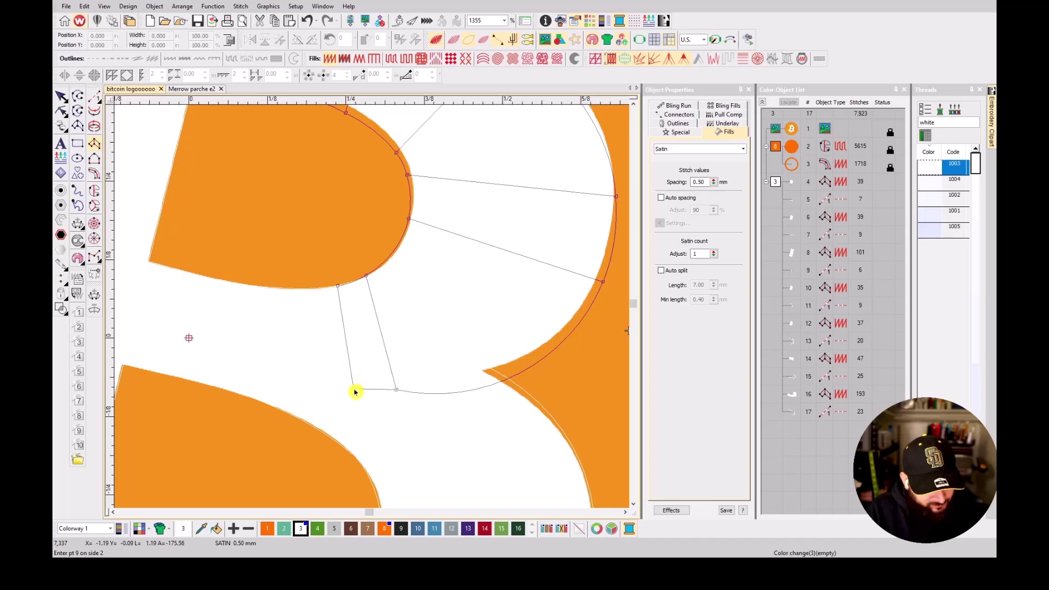
{"action": "left_click", "coordinate": [353, 394]}
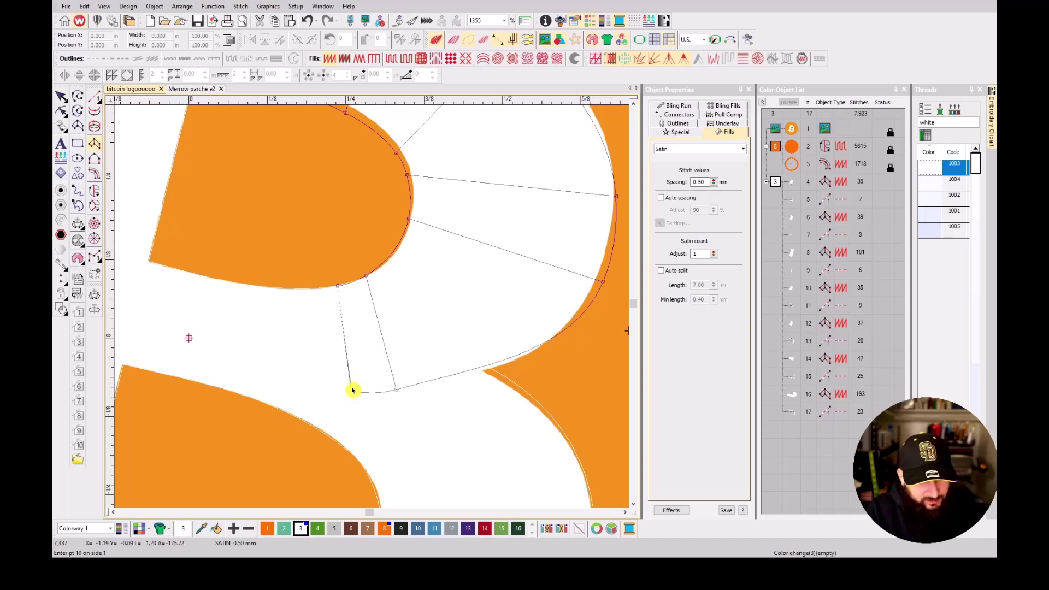
{"action": "key", "text": "Return"}
{"action": "key", "text": "t"}
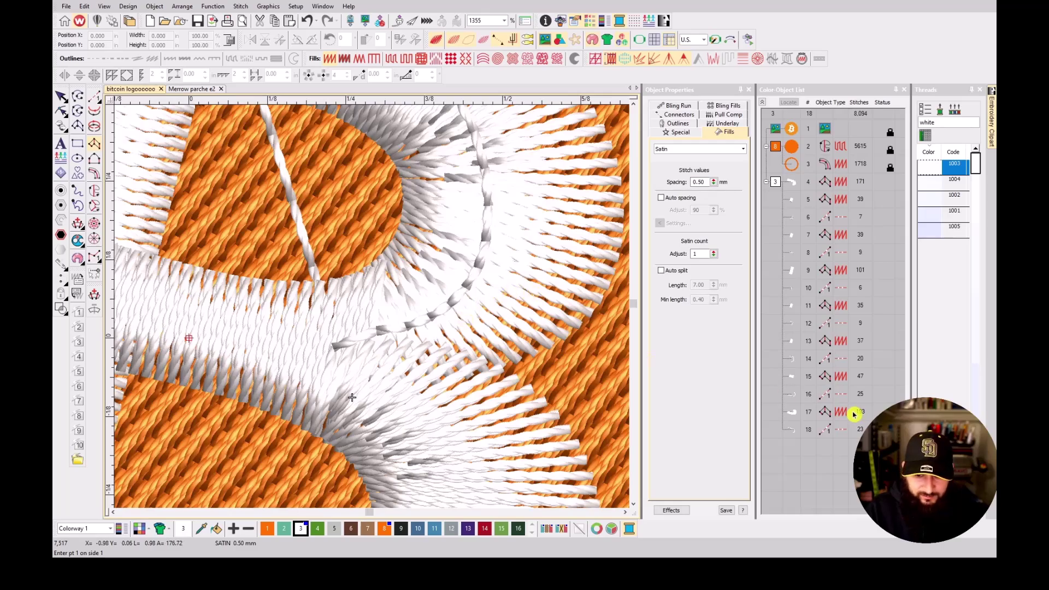
{"action": "key", "text": "Escape"}
- Locate the lower bowl's column satin in the object sequence and clear the selection
{"action": "scroll", "coordinate": [529, 287], "scroll_direction": "down", "scroll_amount": 1}
{"action": "left_click", "coordinate": [798, 411]}
{"action": "left_click", "coordinate": [481, 281]}
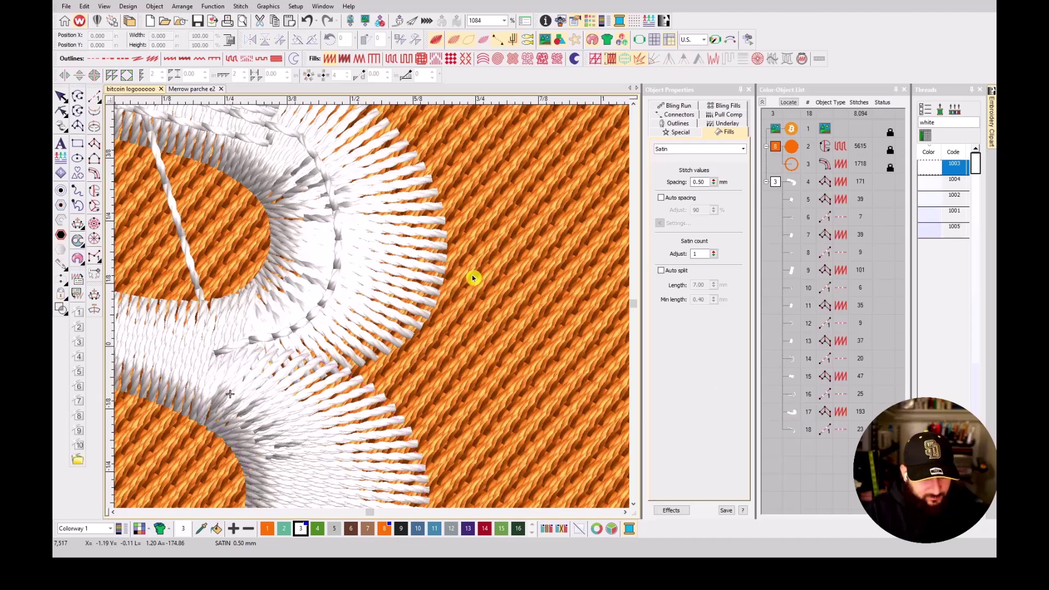
- Move the upper bowl's column satin to the end of the stitching sequence
{"action": "left_click", "coordinate": [409, 262]}
{"action": "left_click_drag", "start_coordinate": [791, 180], "coordinate": [794, 450]}
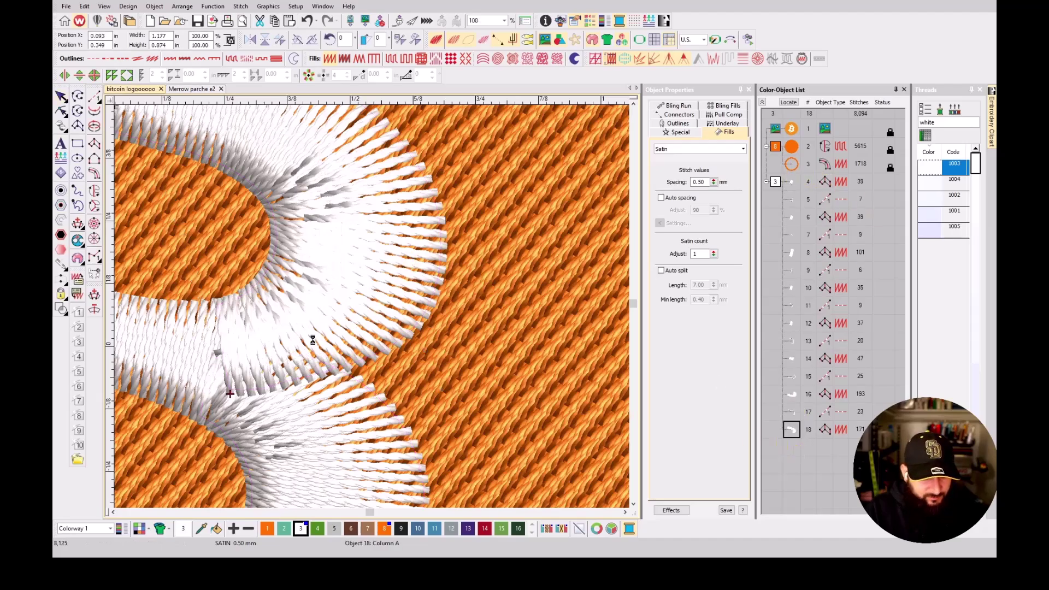
{"action": "left_click", "coordinate": [787, 434]}
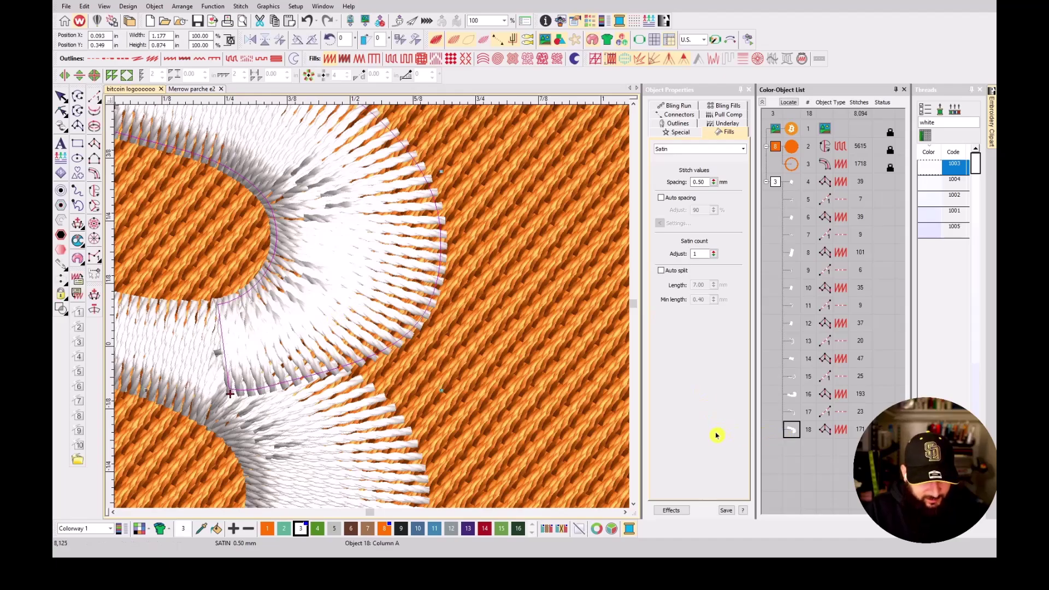
- Add a point pair to the upper bowl's satin and pull its outer point out to the notch between the two bowls
{"action": "key", "text": "h"}
{"action": "key", "text": "s"}
{"action": "key", "text": "s"}
{"action": "key", "text": "s"}
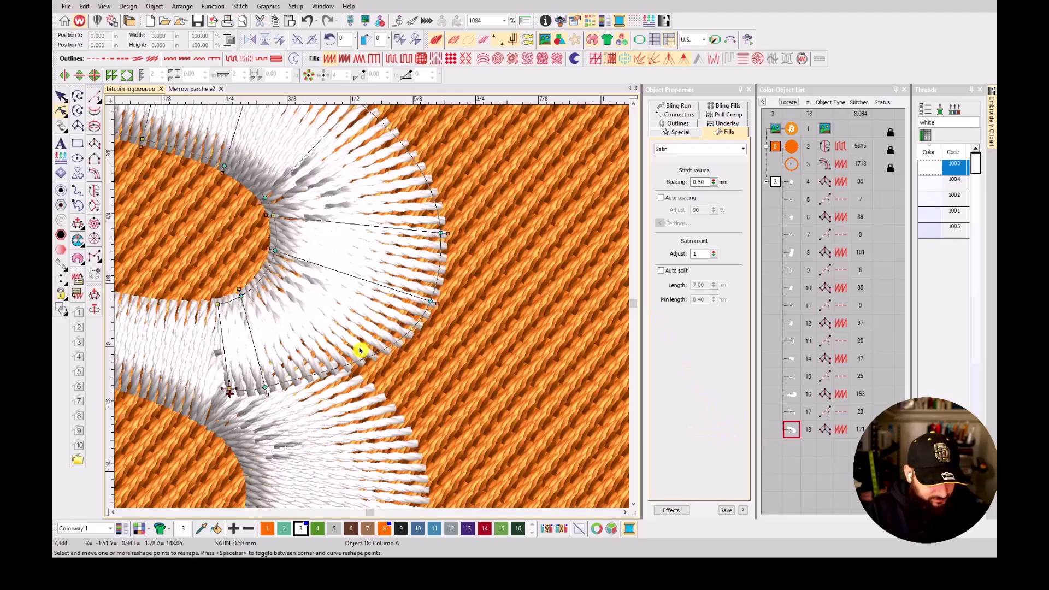
{"action": "left_click", "coordinate": [348, 366]}
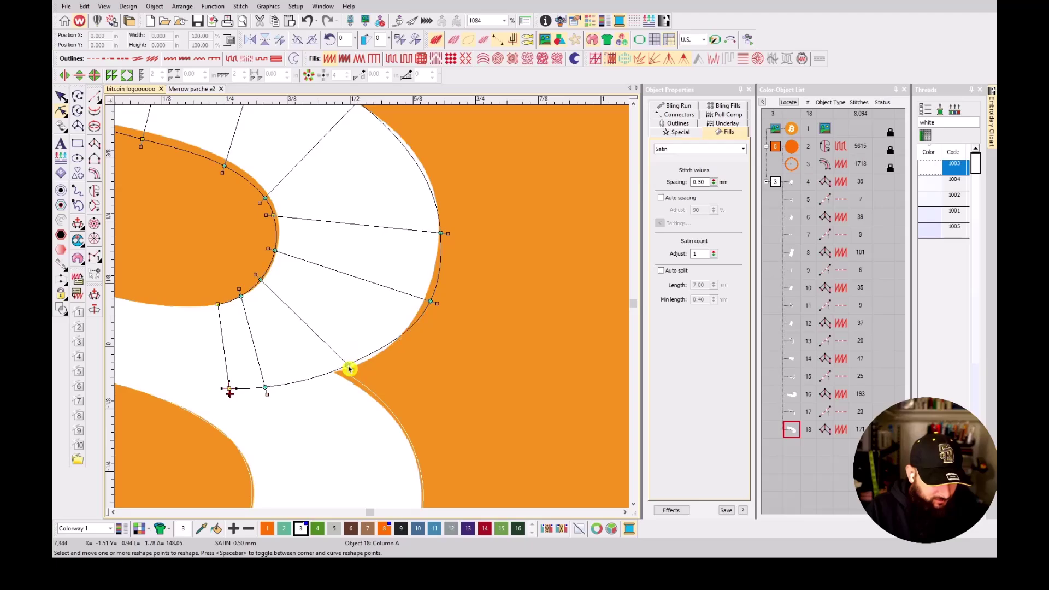
{"action": "left_click_drag", "start_coordinate": [349, 366], "coordinate": [353, 373]}
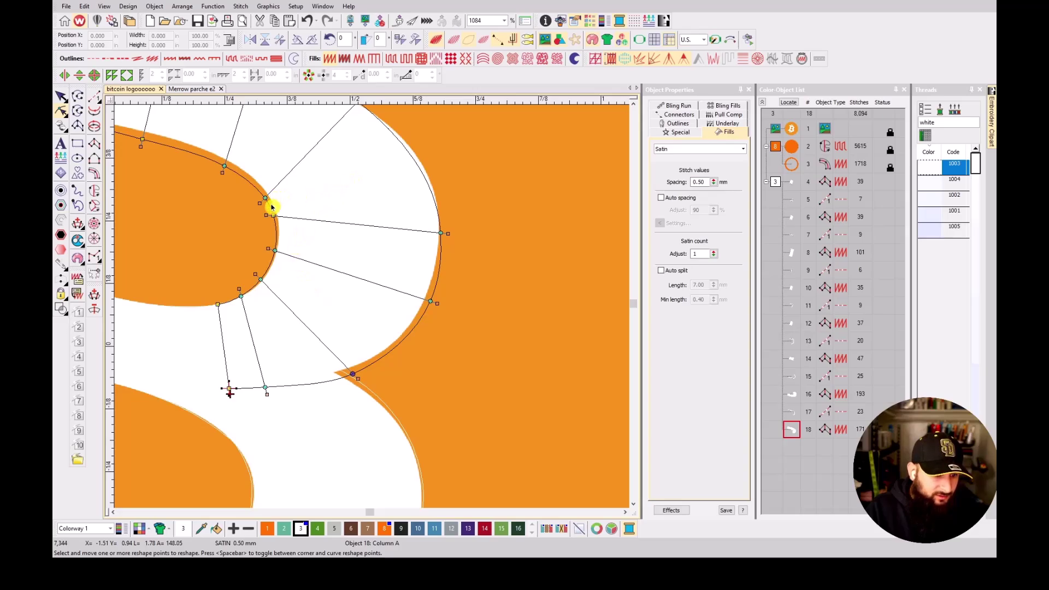
- Add a point pair at the upper bowl's upper outer curve, shift its outer point onto the artwork edge, and finish reshaping
{"action": "right_click", "coordinate": [406, 150]}
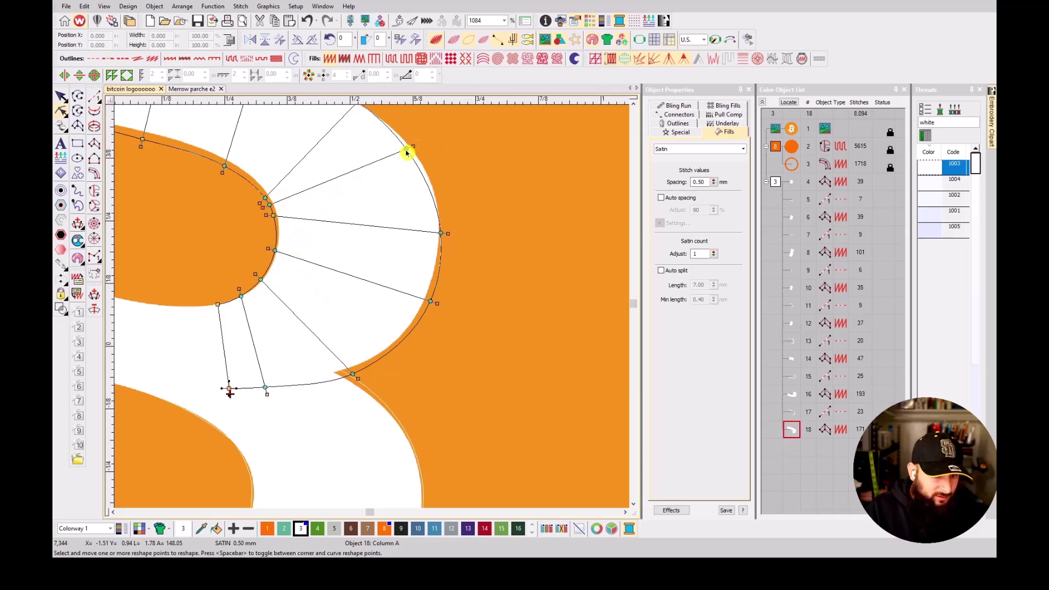
{"action": "left_click_drag", "start_coordinate": [407, 150], "coordinate": [412, 148]}
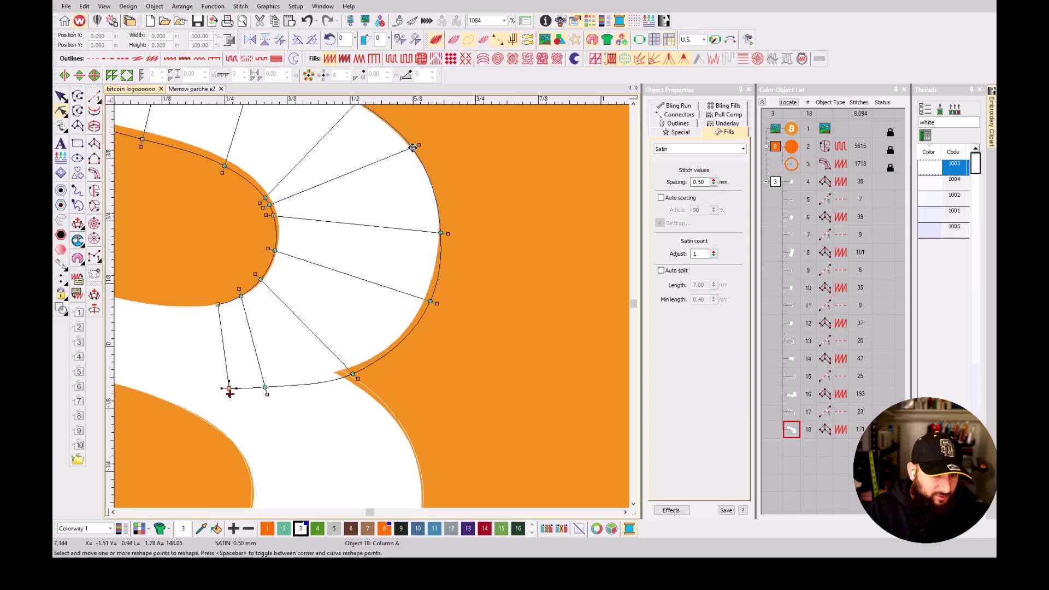
{"action": "scroll", "coordinate": [366, 161], "scroll_direction": "down", "scroll_amount": 3}
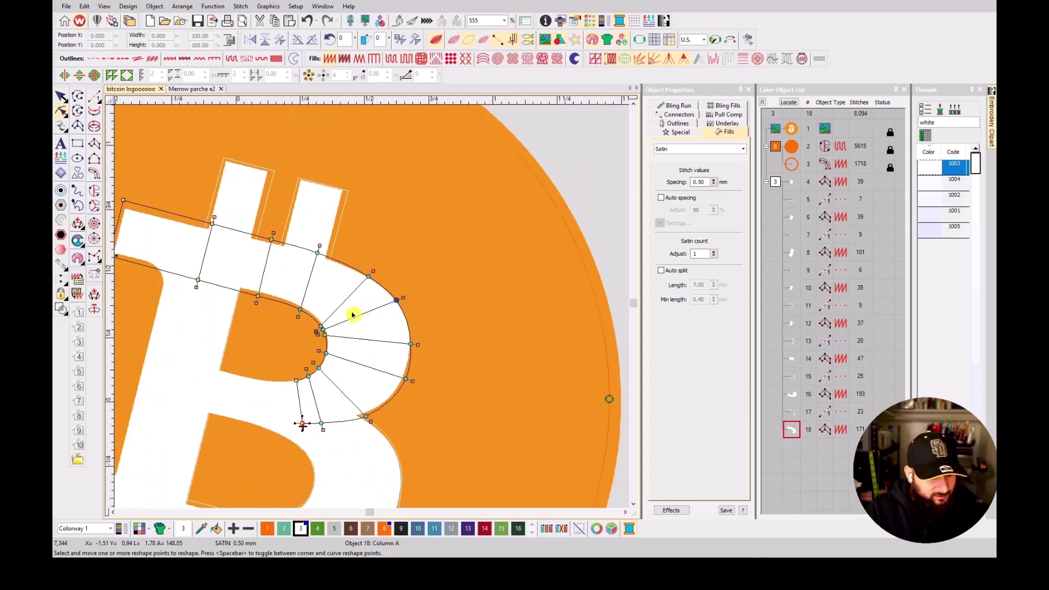
{"action": "key", "text": "s"}
{"action": "key", "text": "s"}
{"action": "key", "text": "s"}
{"action": "key", "text": "s"}
{"action": "key", "text": "s"}
{"action": "key", "text": "Escape"}
{"action": "scroll", "coordinate": [185, 303], "scroll_direction": "down", "scroll_amount": 3}
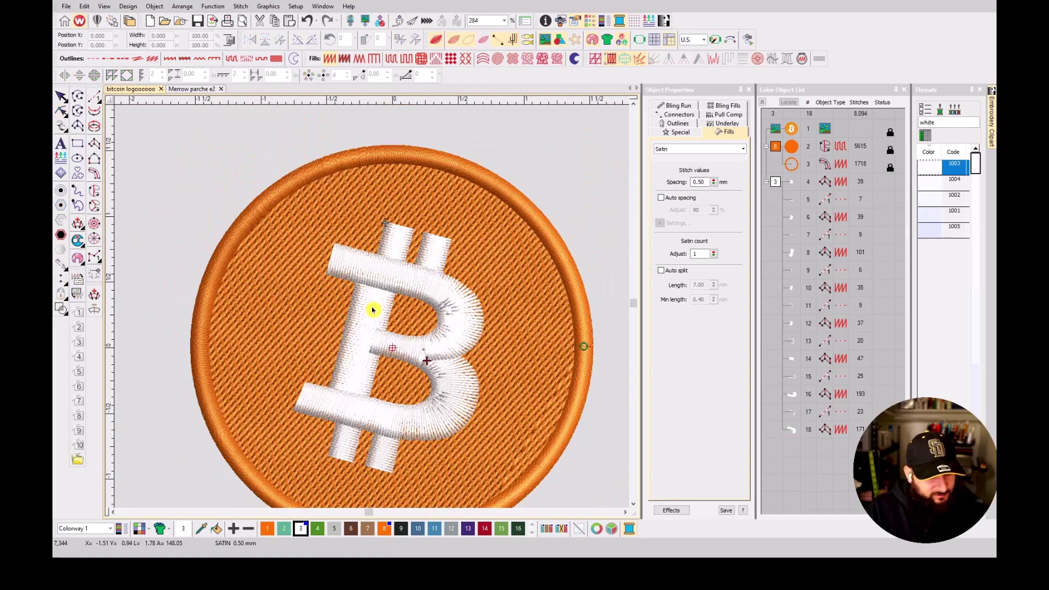
{"action": "key", "text": "t"}
{"action": "key", "text": "t"}
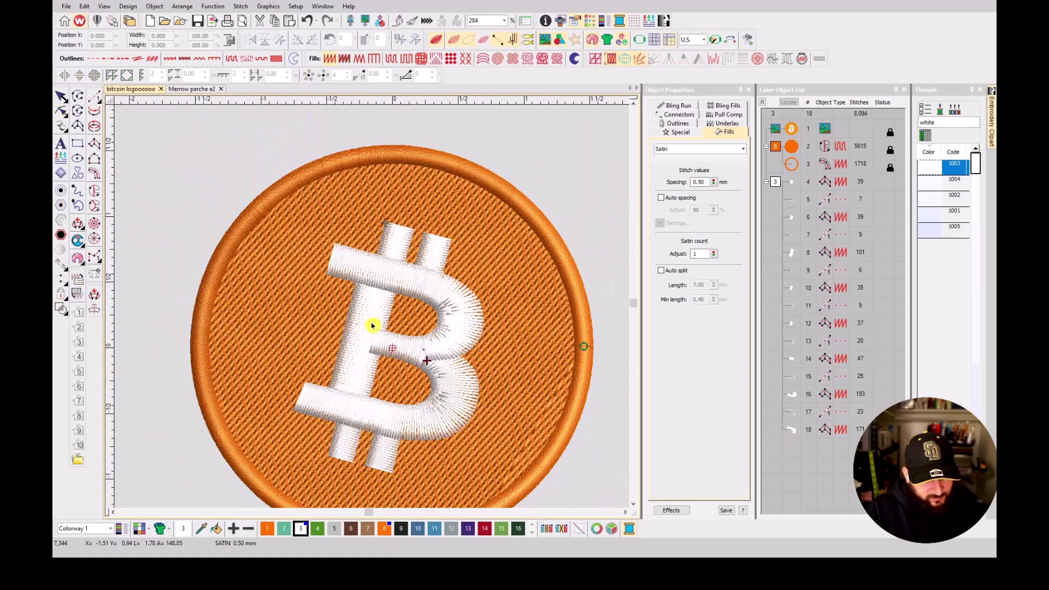
- Extend the upper bowl satin's end farther over the middle bar by moving its closing point pair
{"action": "scroll", "coordinate": [372, 309], "scroll_direction": "up", "scroll_amount": 2}
{"action": "scroll", "coordinate": [391, 276], "scroll_direction": "up", "scroll_amount": 3}
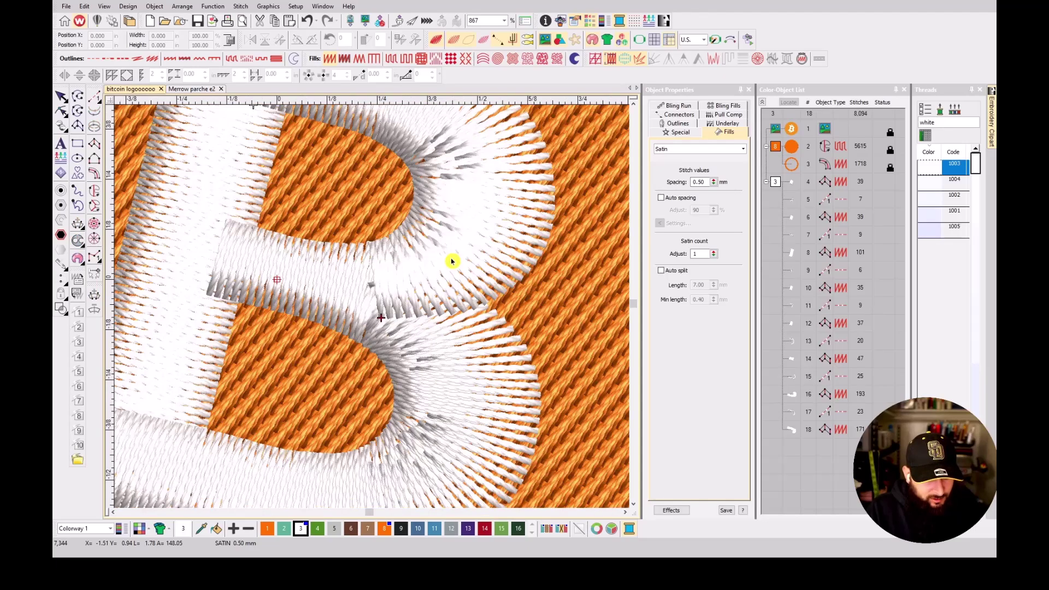
{"action": "left_click", "coordinate": [451, 261]}
{"action": "key", "text": "h"}
{"action": "scroll", "coordinate": [391, 292], "scroll_direction": "up", "scroll_amount": 3}
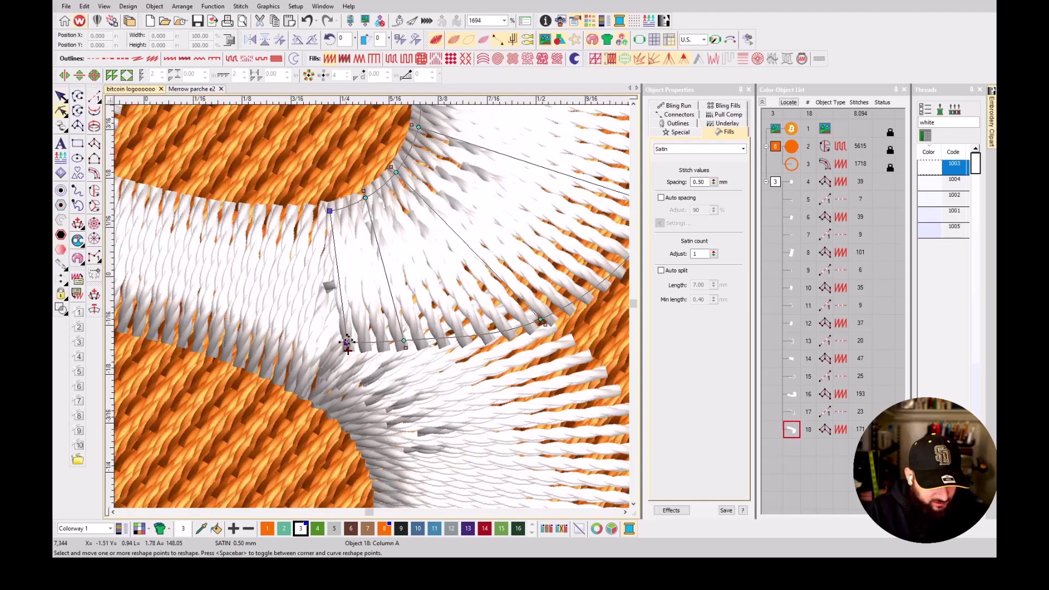
{"action": "left_click_drag", "start_coordinate": [348, 343], "coordinate": [302, 344]}
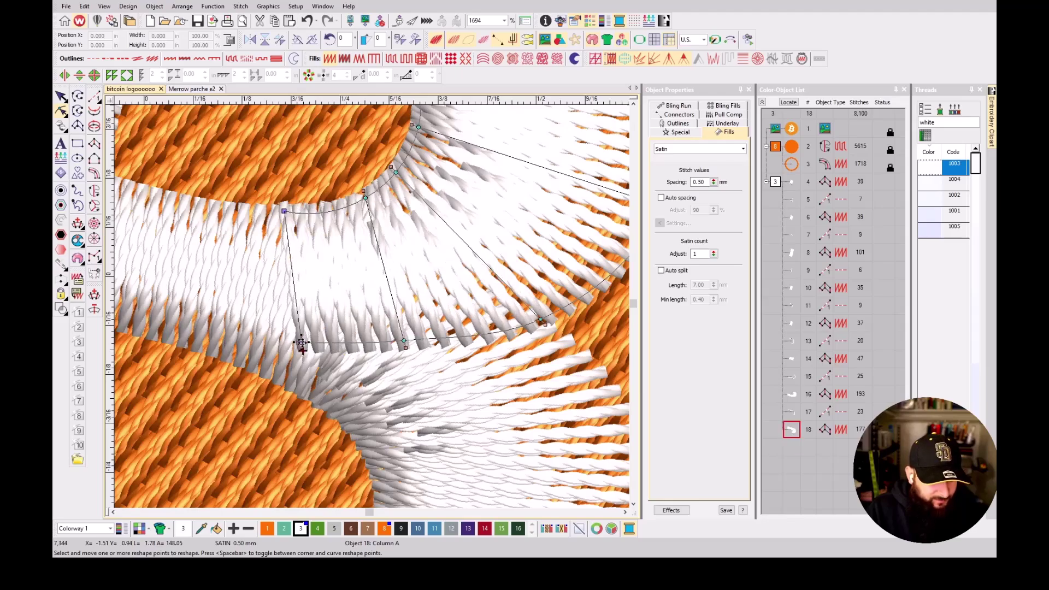
{"action": "key", "text": "Escape"}
- Extend the lower bowl satin's start farther under the middle bar by moving its opening point pair
{"action": "left_click", "coordinate": [250, 327]}
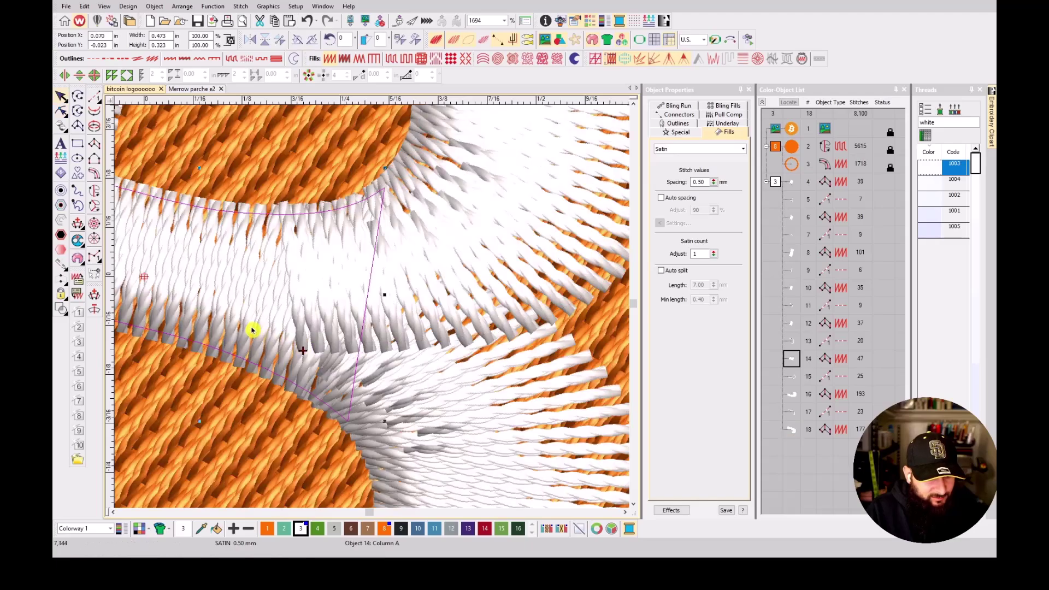
{"action": "left_click", "coordinate": [410, 400]}
{"action": "key", "text": "h"}
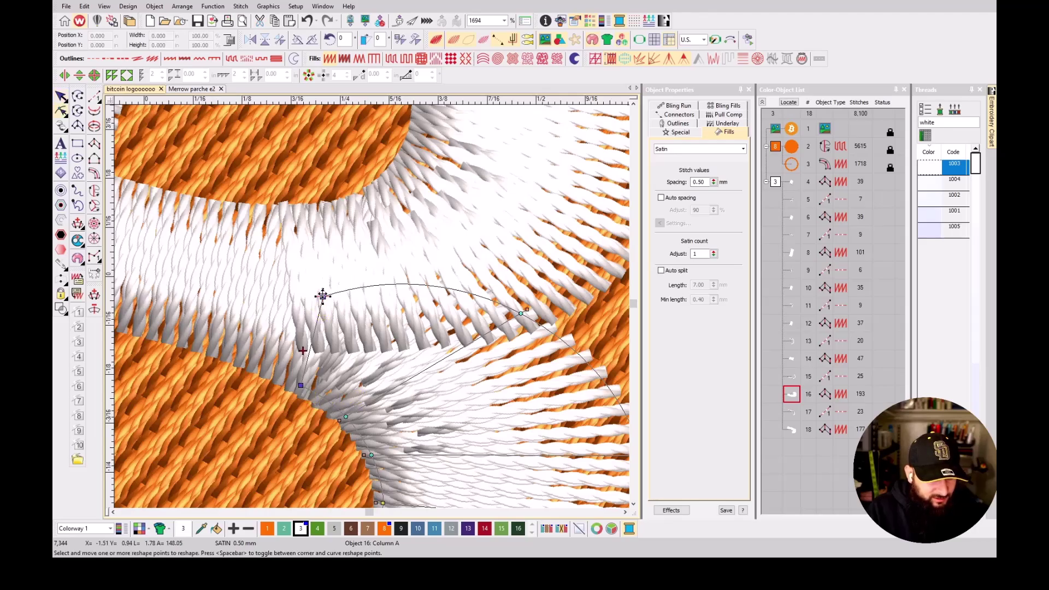
{"action": "left_click_drag", "start_coordinate": [322, 297], "coordinate": [289, 294]}
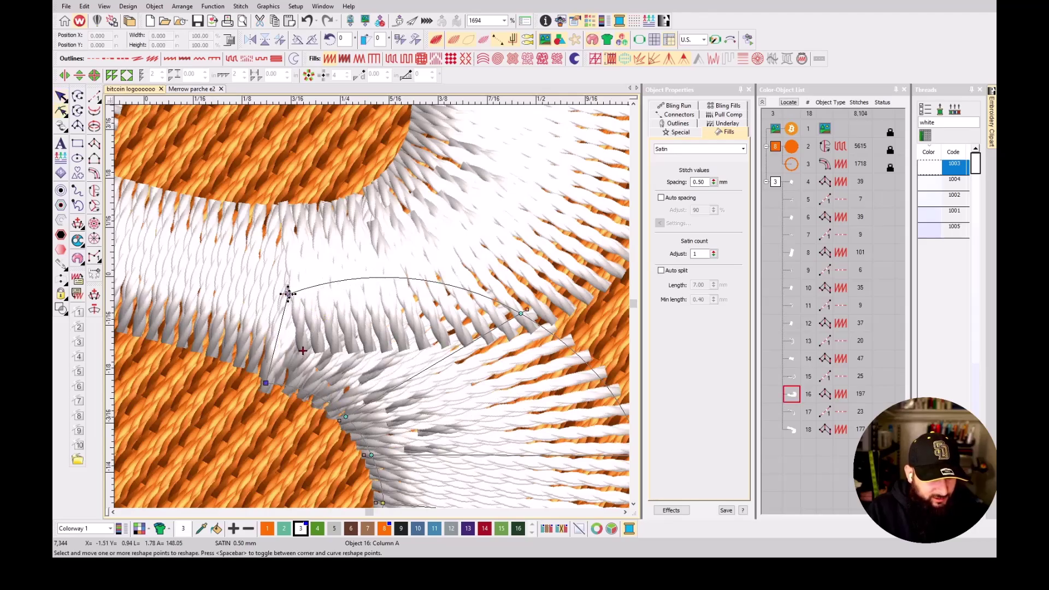
{"action": "key", "text": "Escape"}
- Enable the first and second underlays on all eight white column satins of the symbol, leaving out the connecting run stitches
{"action": "scroll", "coordinate": [313, 314], "scroll_direction": "down", "scroll_amount": 6}
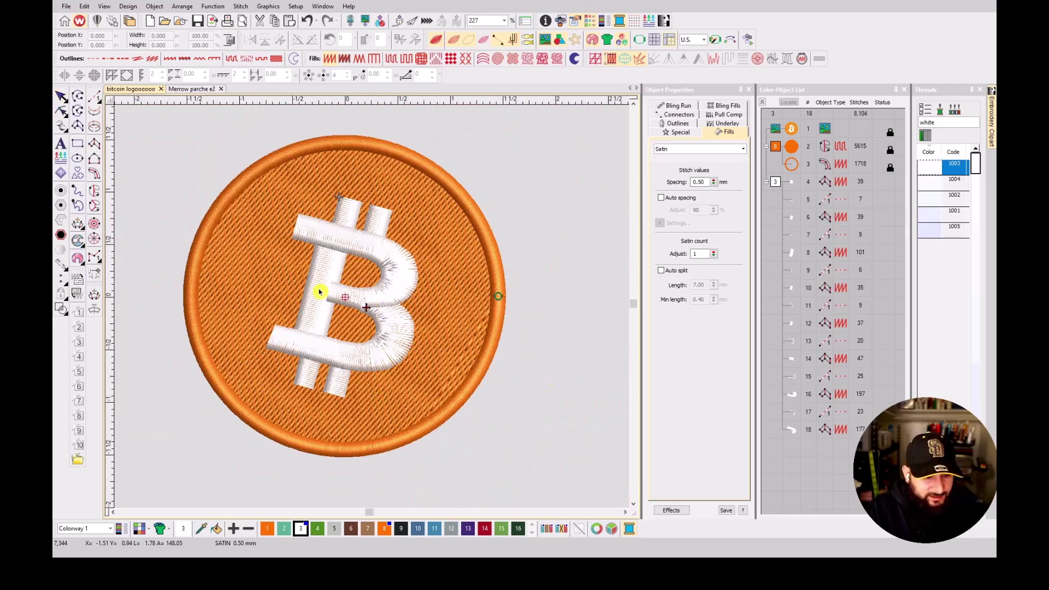
{"action": "left_click", "coordinate": [775, 181]}
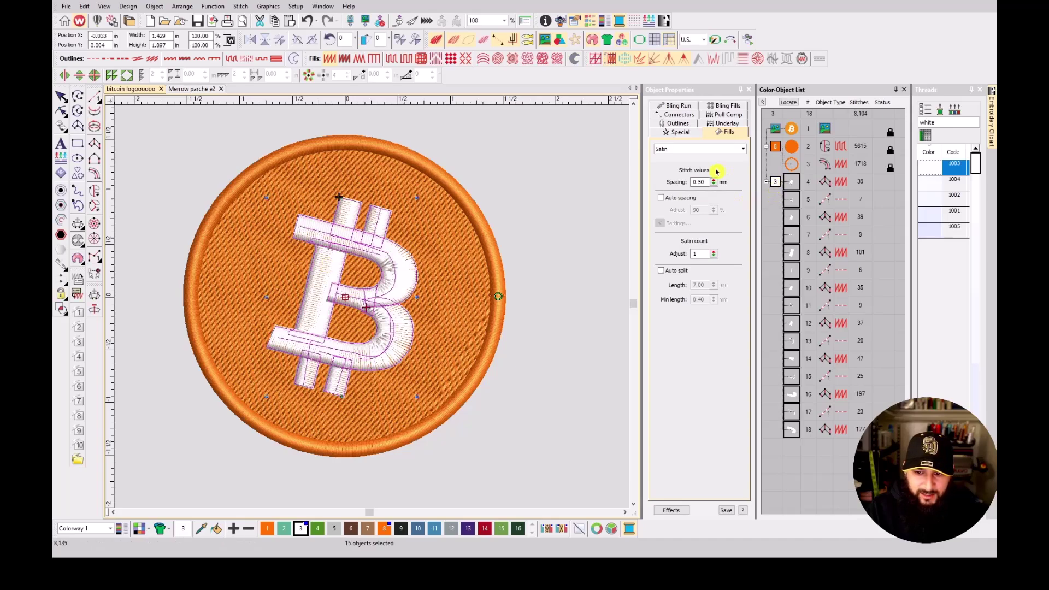
{"action": "left_click", "coordinate": [791, 181]}
{"action": "left_click", "coordinate": [792, 216], "text": "ctrl"}
{"action": "left_click", "coordinate": [792, 252], "text": "ctrl"}
{"action": "left_click", "coordinate": [791, 288], "text": "ctrl"}
{"action": "left_click", "coordinate": [792, 322], "text": "ctrl"}
{"action": "left_click", "coordinate": [792, 358], "text": "ctrl"}
{"action": "left_click", "coordinate": [792, 393], "text": "ctrl"}
{"action": "left_click", "coordinate": [792, 429], "text": "ctrl"}
{"action": "left_click", "coordinate": [724, 124]}
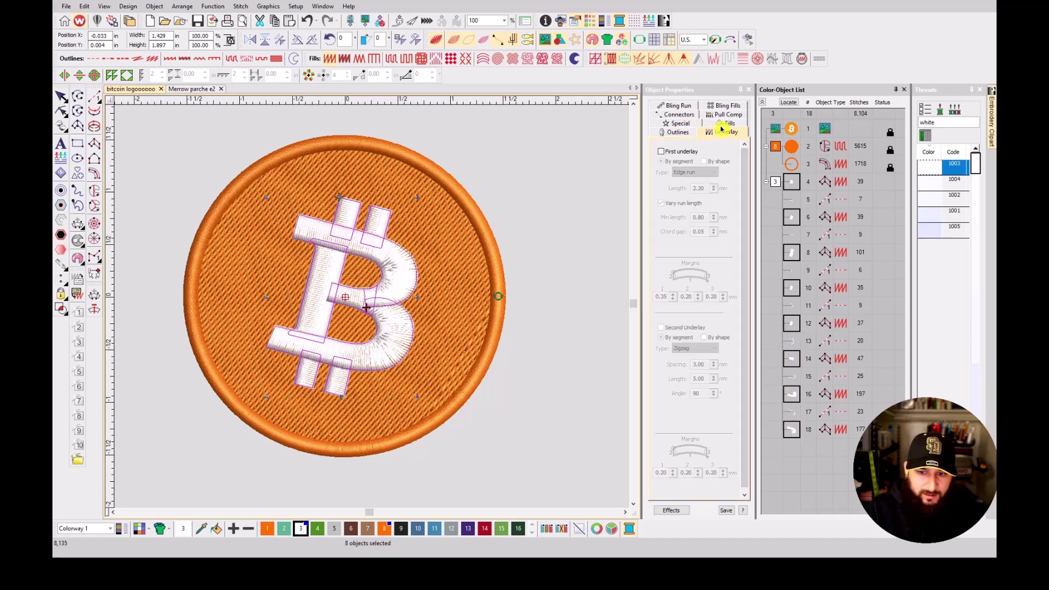
{"action": "left_click", "coordinate": [682, 151]}
{"action": "left_click", "coordinate": [691, 327]}
- Enable the first underlay, Tatami type, on the orange background fill and check the border satin's underlay settings
{"action": "left_click", "coordinate": [792, 148]}
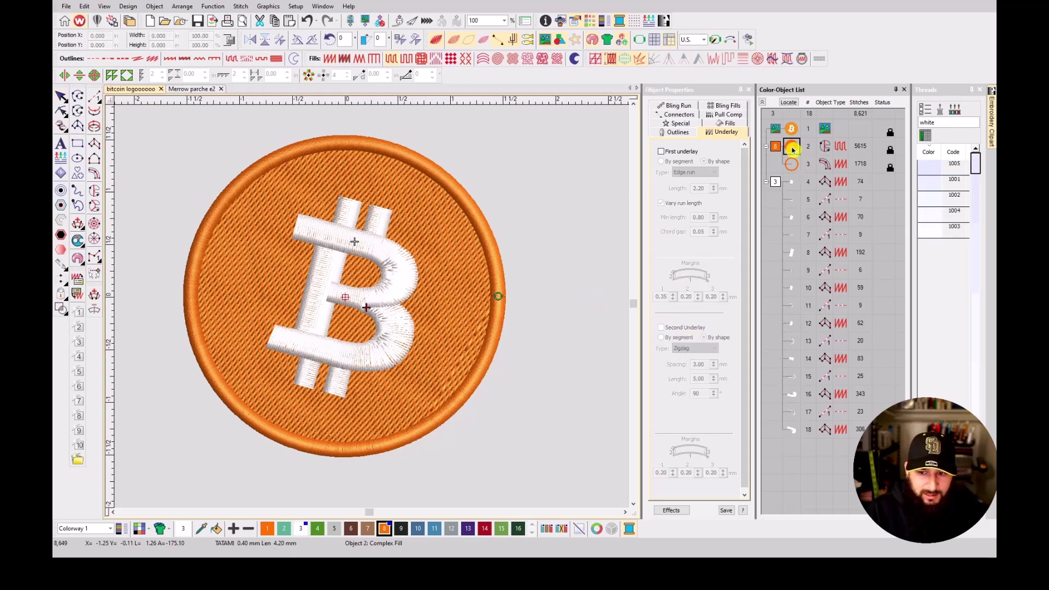
{"action": "key", "text": "shift+k"}
{"action": "left_click", "coordinate": [791, 148]}
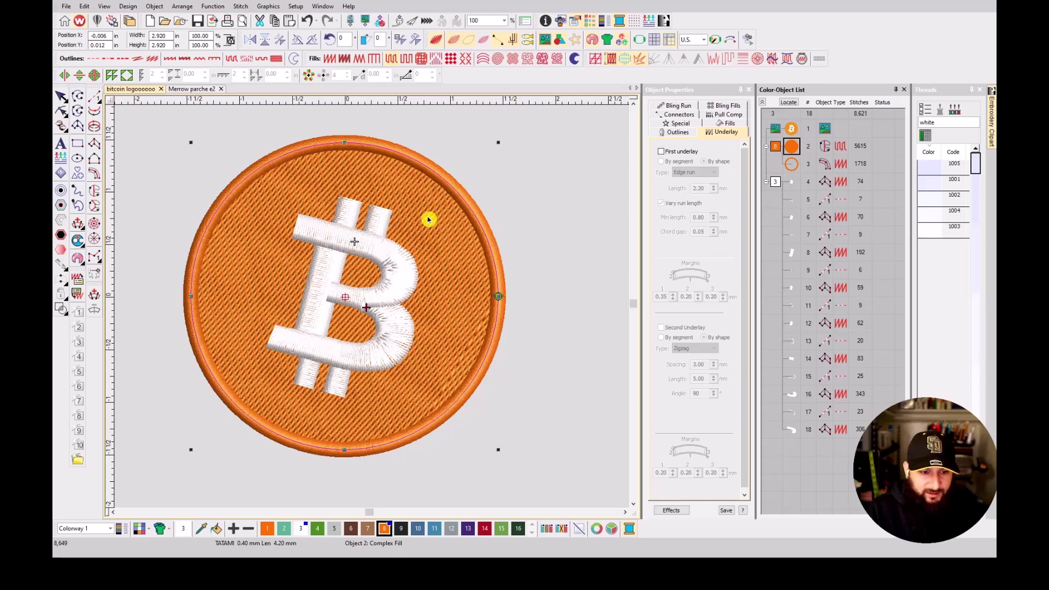
{"action": "left_click", "coordinate": [556, 189]}
{"action": "left_click", "coordinate": [394, 187]}
{"action": "left_click", "coordinate": [675, 153]}
{"action": "left_click", "coordinate": [676, 154]}
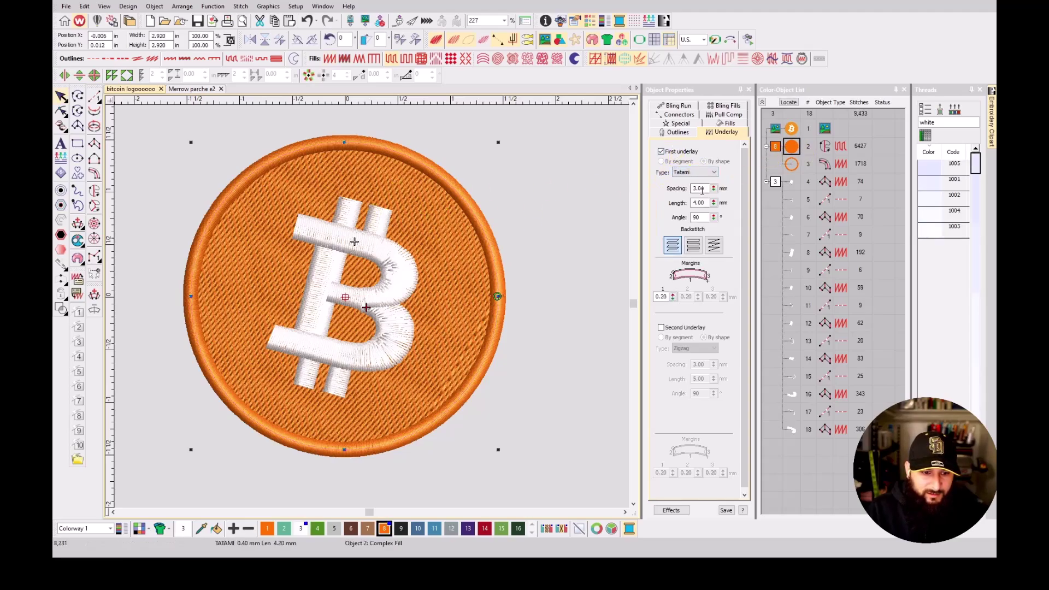
{"action": "left_click", "coordinate": [792, 164]}
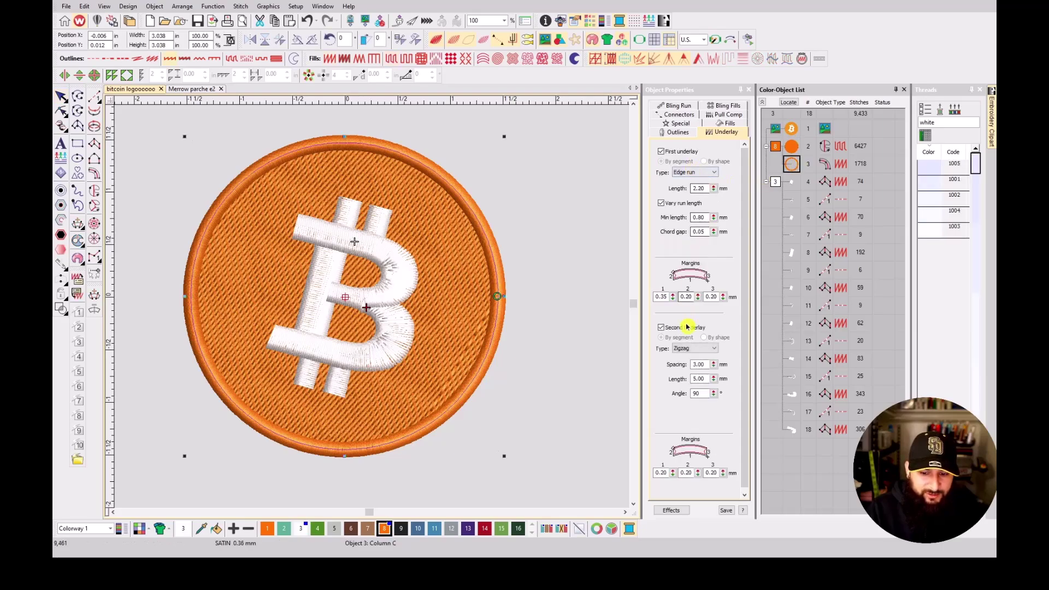
{"action": "left_click", "coordinate": [595, 269]}
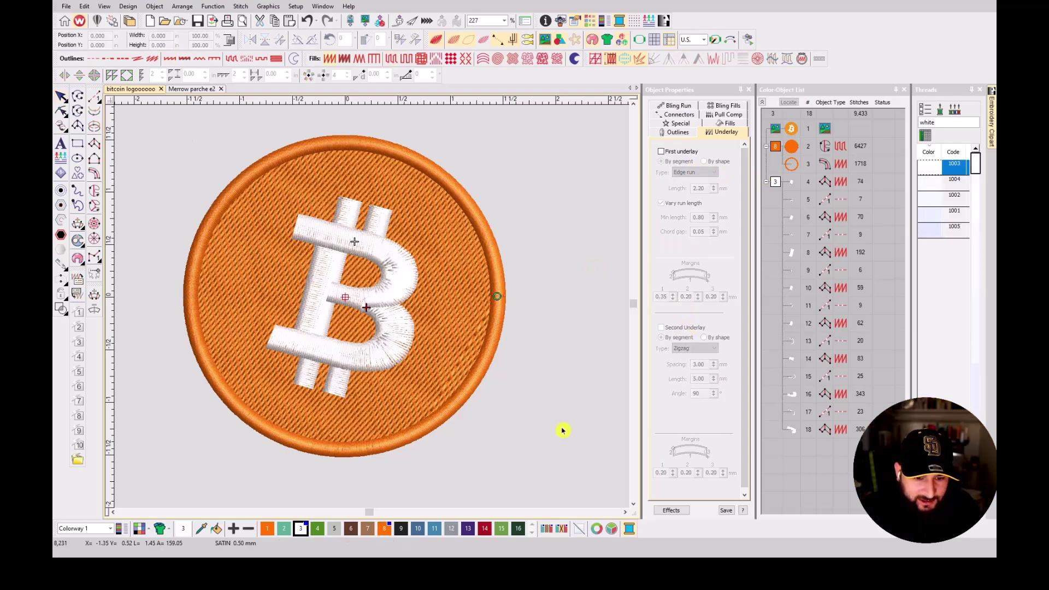
- Select the eight white column satins and set their stitch spacing to 0.35 mm, finally adjusting it to 0.36 mm
{"action": "left_click", "coordinate": [339, 240]}
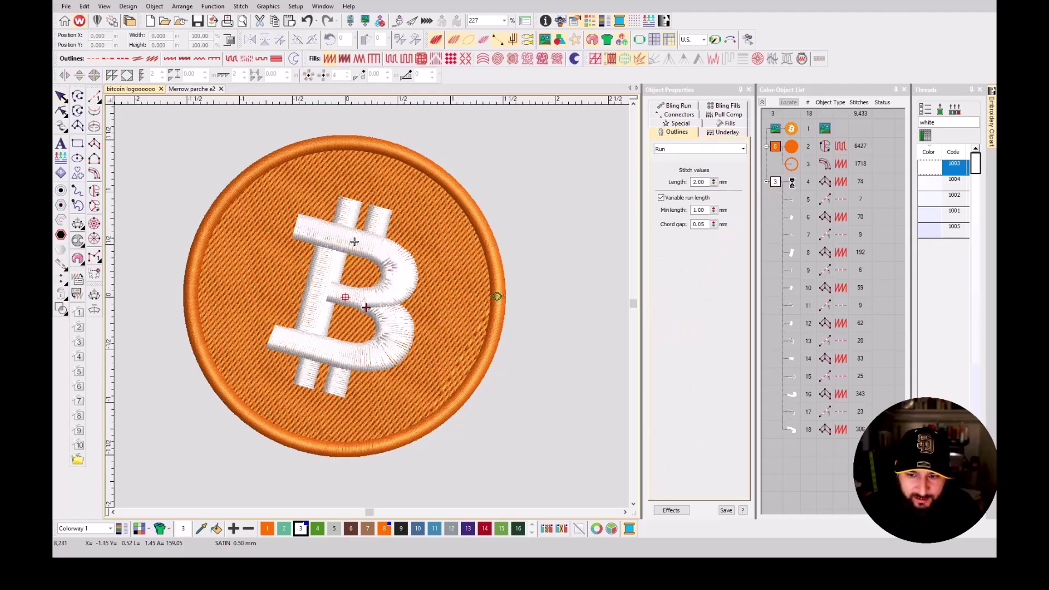
{"action": "left_click", "coordinate": [791, 181]}
{"action": "left_click", "coordinate": [791, 217], "text": "ctrl"}
{"action": "left_click", "coordinate": [791, 252], "text": "ctrl"}
{"action": "left_click", "coordinate": [791, 287], "text": "ctrl"}
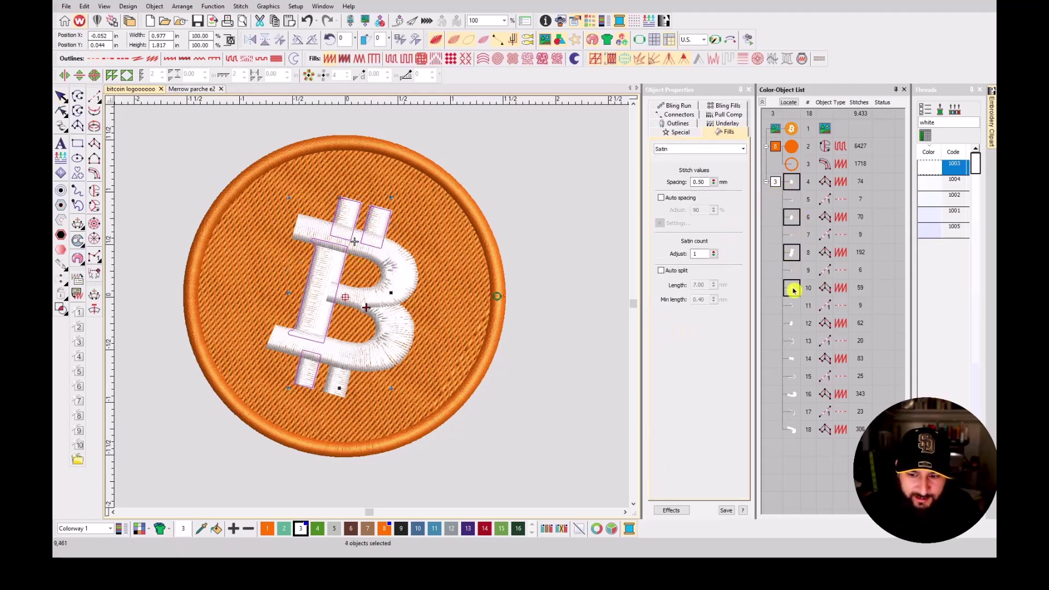
{"action": "left_click", "coordinate": [791, 323], "text": "ctrl"}
{"action": "left_click", "coordinate": [791, 360], "text": "ctrl"}
{"action": "left_click", "coordinate": [791, 394], "text": "ctrl"}
{"action": "left_click", "coordinate": [791, 429], "text": "ctrl"}
{"action": "left_click", "coordinate": [700, 182]}
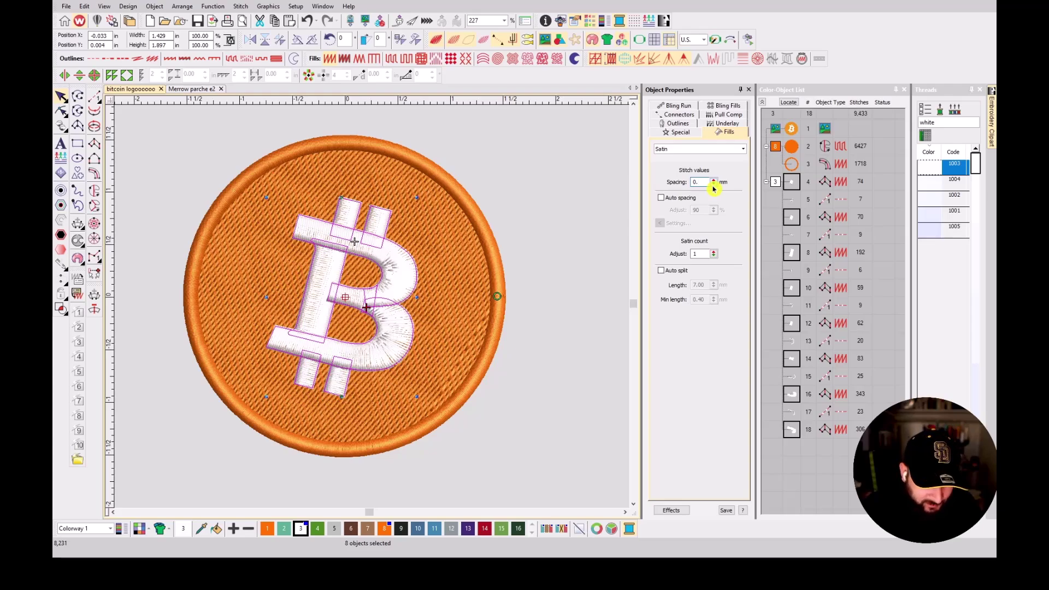
{"action": "key", "text": "Return"}
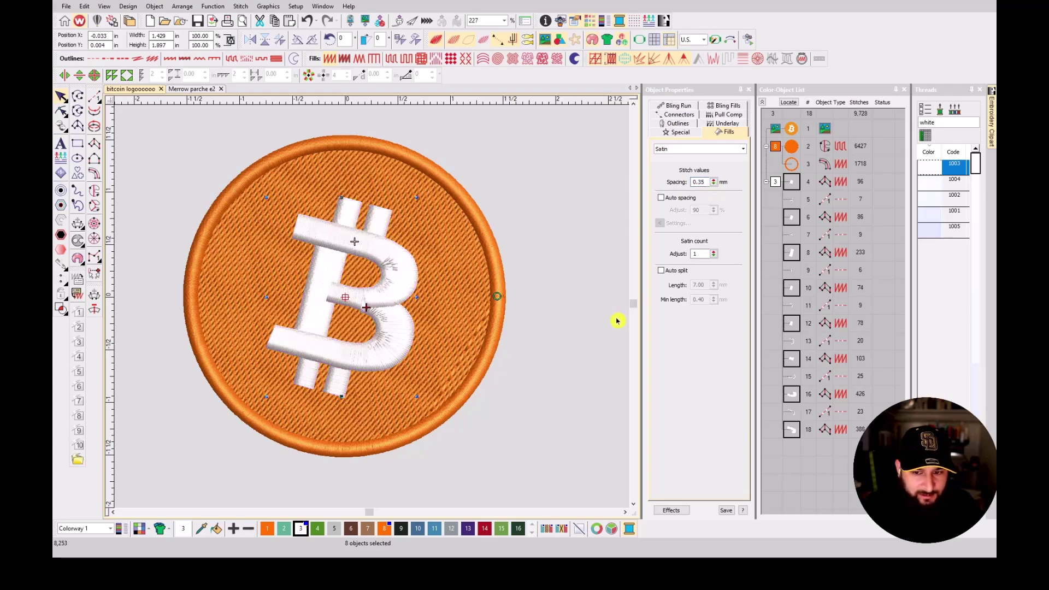
{"action": "left_click", "coordinate": [707, 182]}
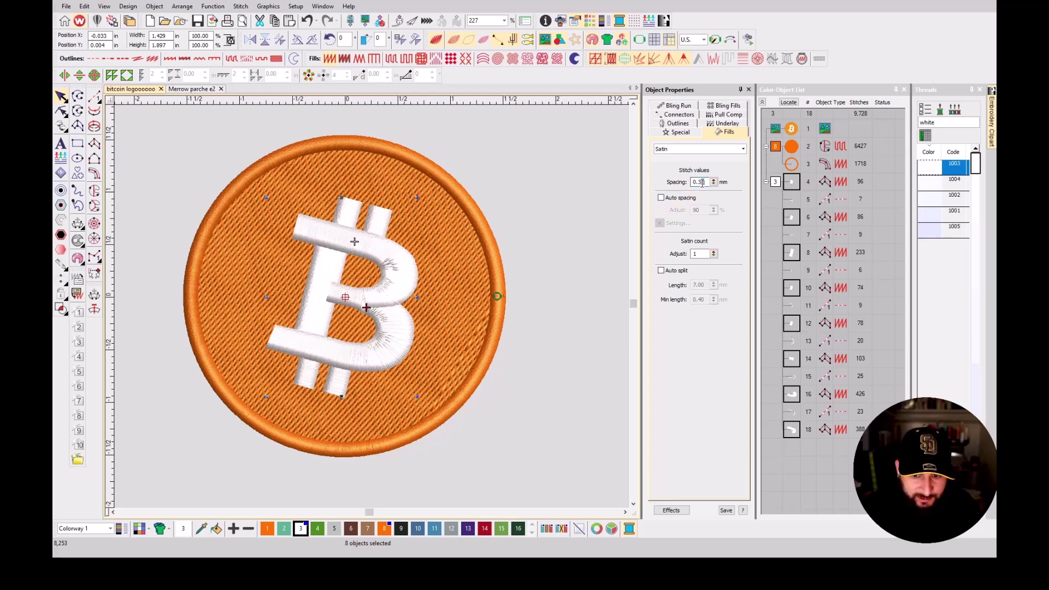
{"action": "key", "text": "Return"}
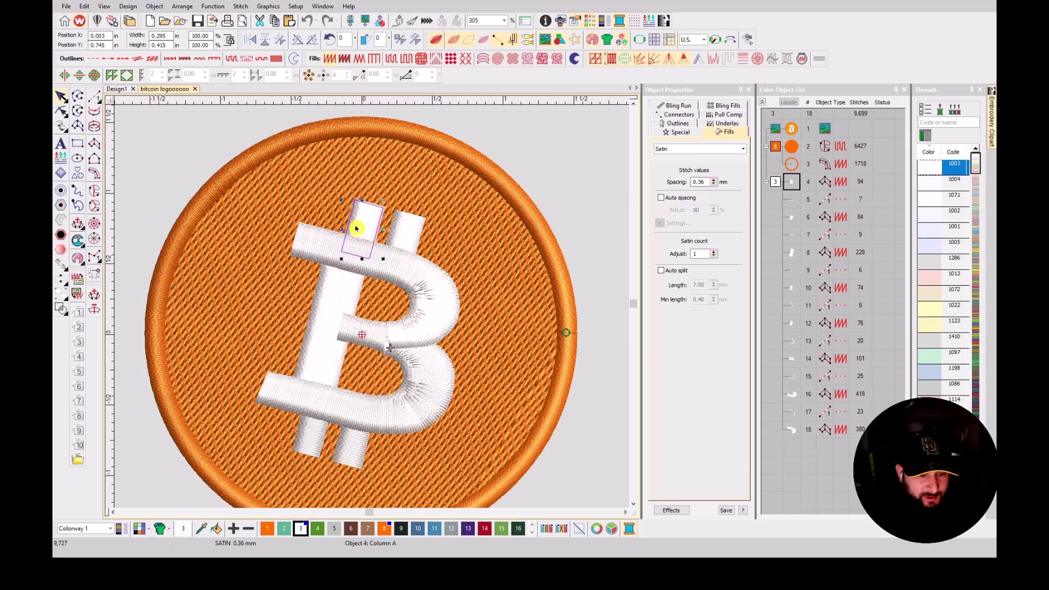
{"action": "scroll", "coordinate": [374, 304], "scroll_direction": "up", "scroll_amount": 4}
{"action": "left_click", "coordinate": [373, 310]}
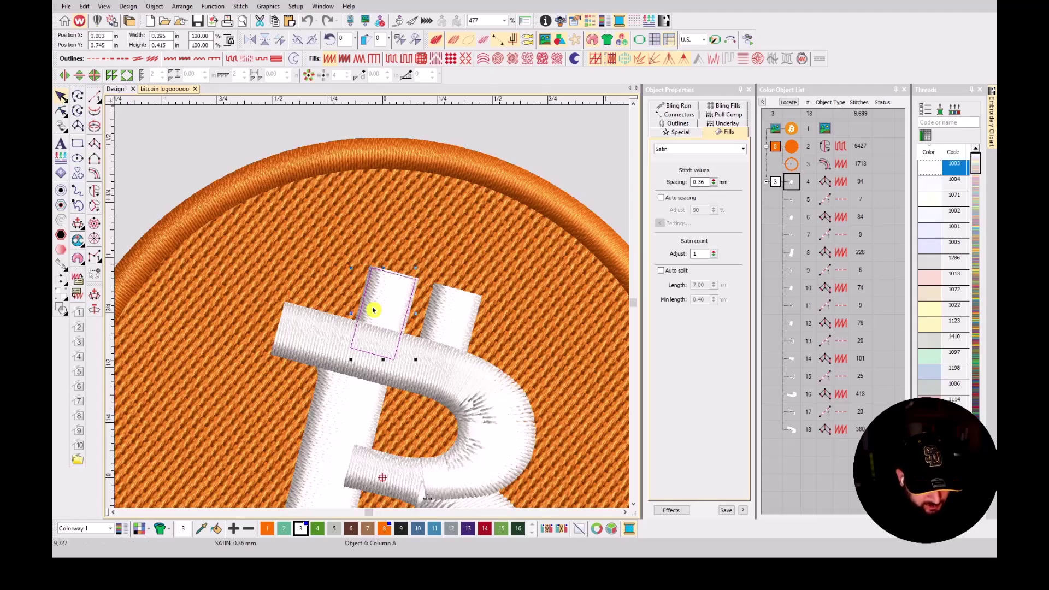
{"action": "left_click", "coordinate": [466, 315], "text": "ctrl"}
{"action": "scroll", "coordinate": [375, 307], "scroll_direction": "down", "scroll_amount": 2}
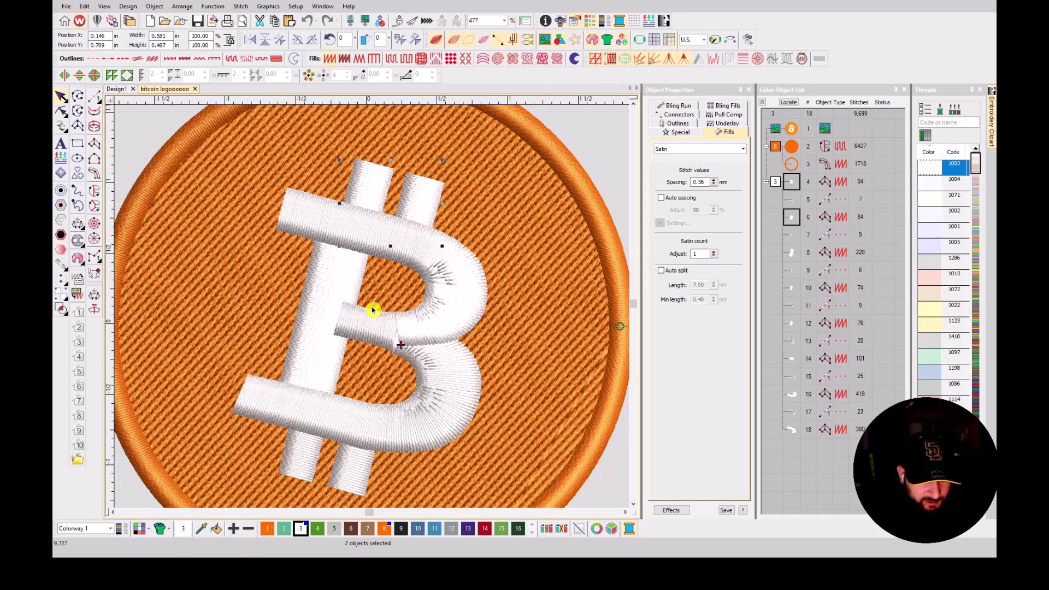
{"action": "left_click", "coordinate": [317, 422], "text": "ctrl"}
{"action": "left_click", "coordinate": [364, 436], "text": "ctrl"}
{"action": "left_click", "coordinate": [332, 334], "text": "ctrl"}
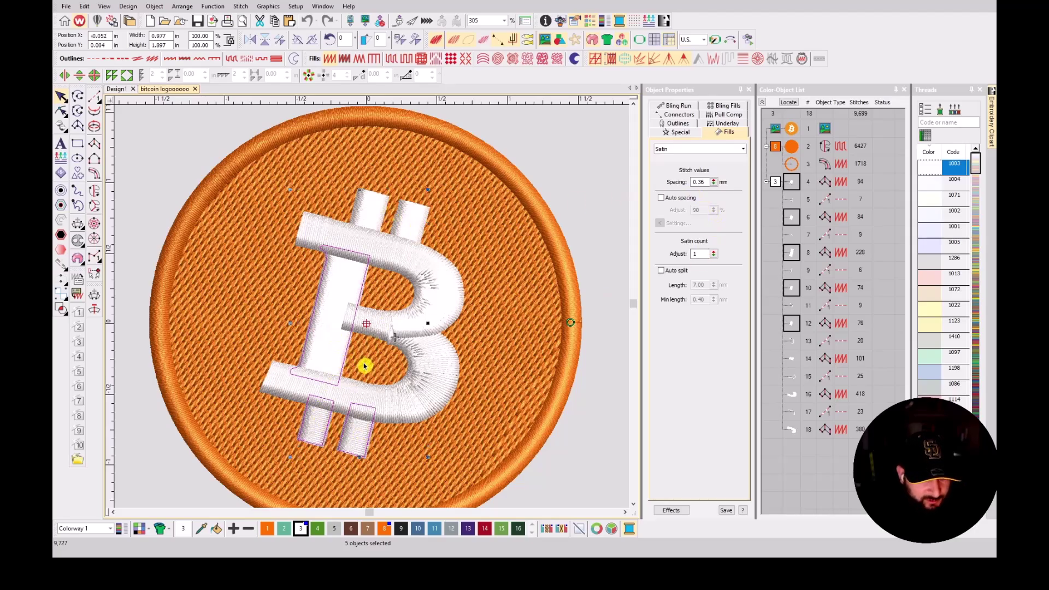
{"action": "left_click", "coordinate": [409, 225], "text": "ctrl"}
{"action": "left_click", "coordinate": [608, 268]}
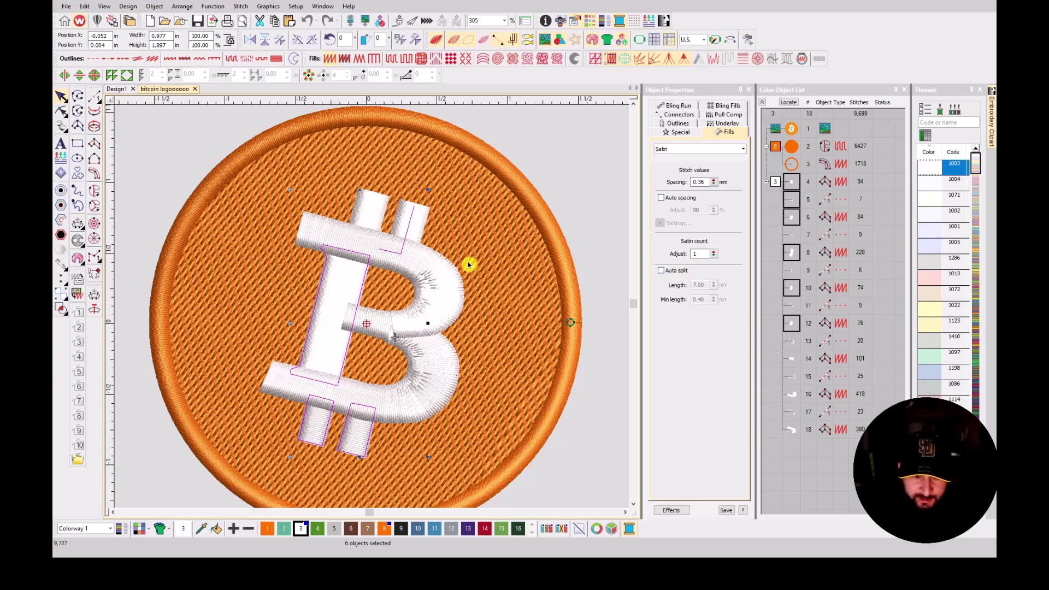
- Select the four prong satins and the vertical stem satin together and open their satin count adjustment for editing
{"action": "left_click", "coordinate": [368, 210]}
{"action": "left_click", "coordinate": [415, 218], "text": "ctrl"}
{"action": "left_click", "coordinate": [342, 276], "text": "ctrl"}
{"action": "left_click", "coordinate": [319, 443], "text": "ctrl"}
{"action": "left_click", "coordinate": [363, 450], "text": "ctrl"}
{"action": "left_click", "coordinate": [694, 254]}
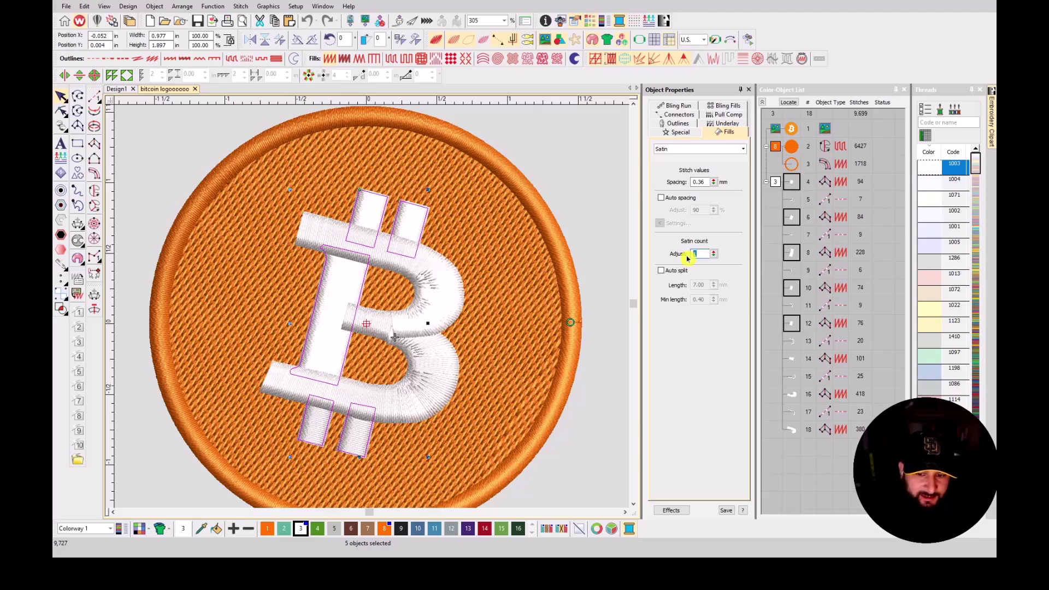